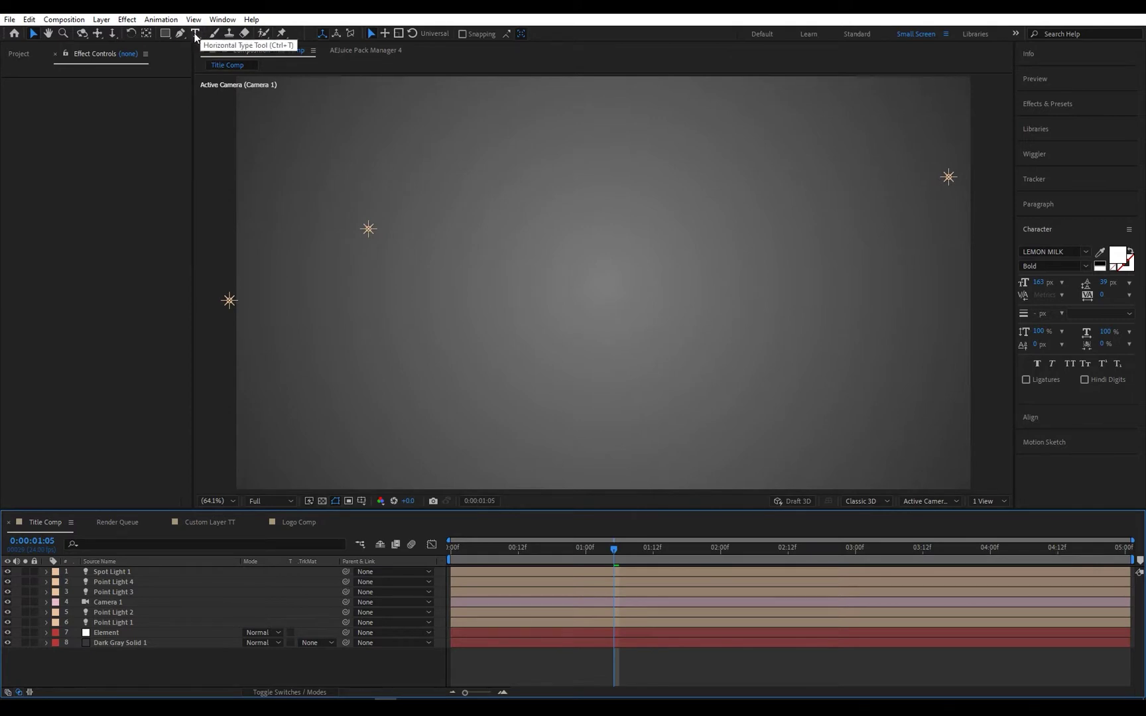
# Step: Create a text layer reading LOGO near the middle of the composition and hide it
pyautogui.click(195, 35)
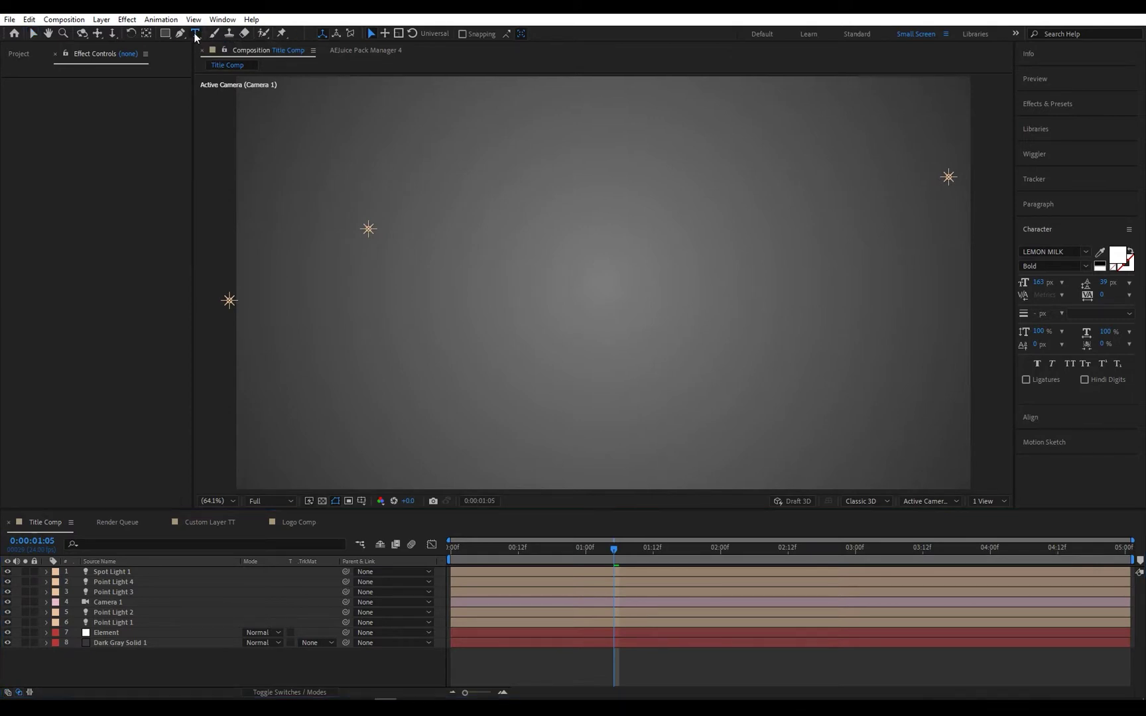
pyautogui.click(449, 309)
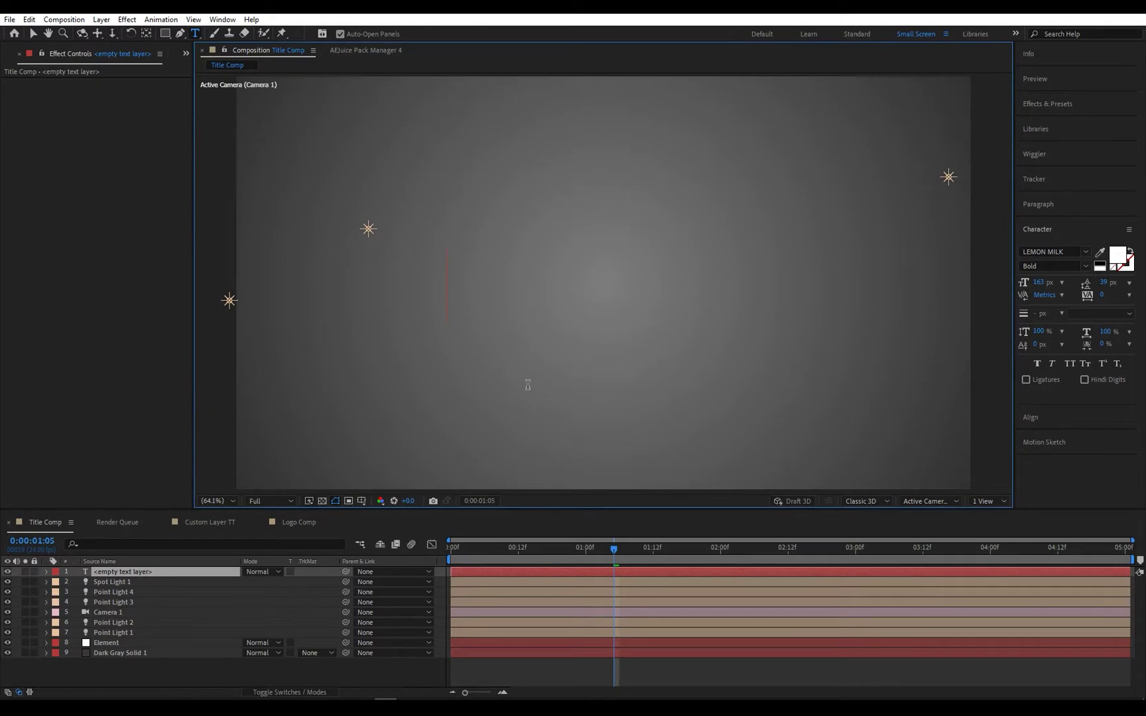
pyautogui.write('LGOG')
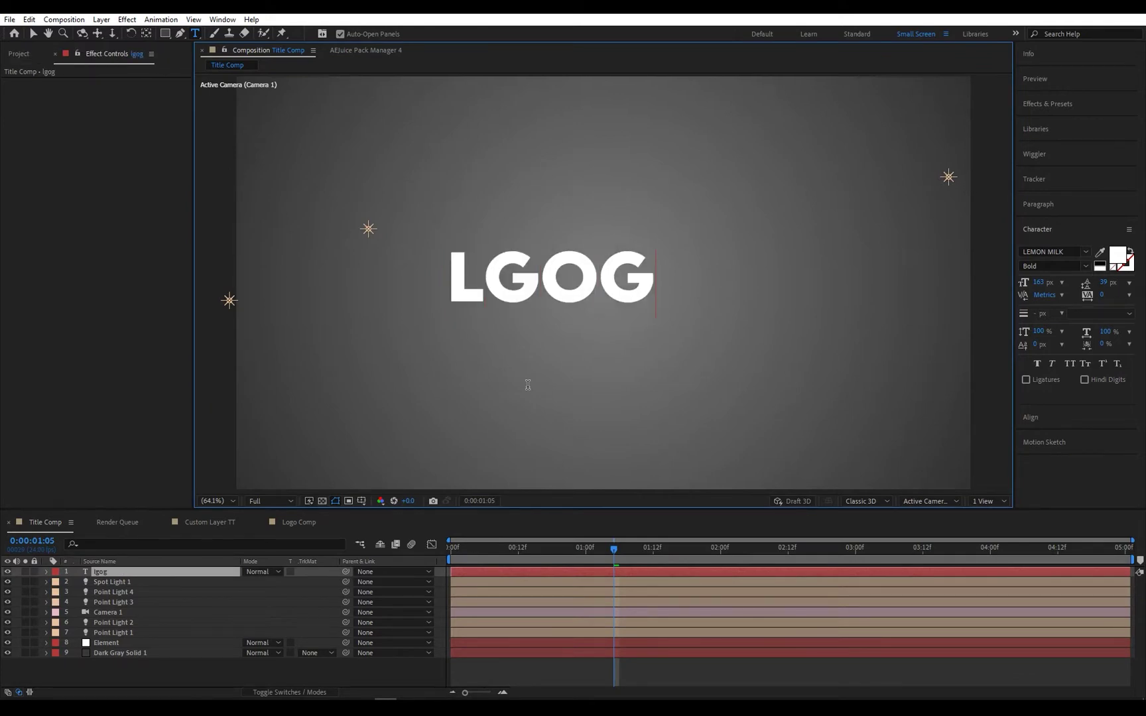
pyautogui.press('BackSpace')
pyautogui.press('BackSpace')
pyautogui.press('BackSpace')
pyautogui.write('OGO')
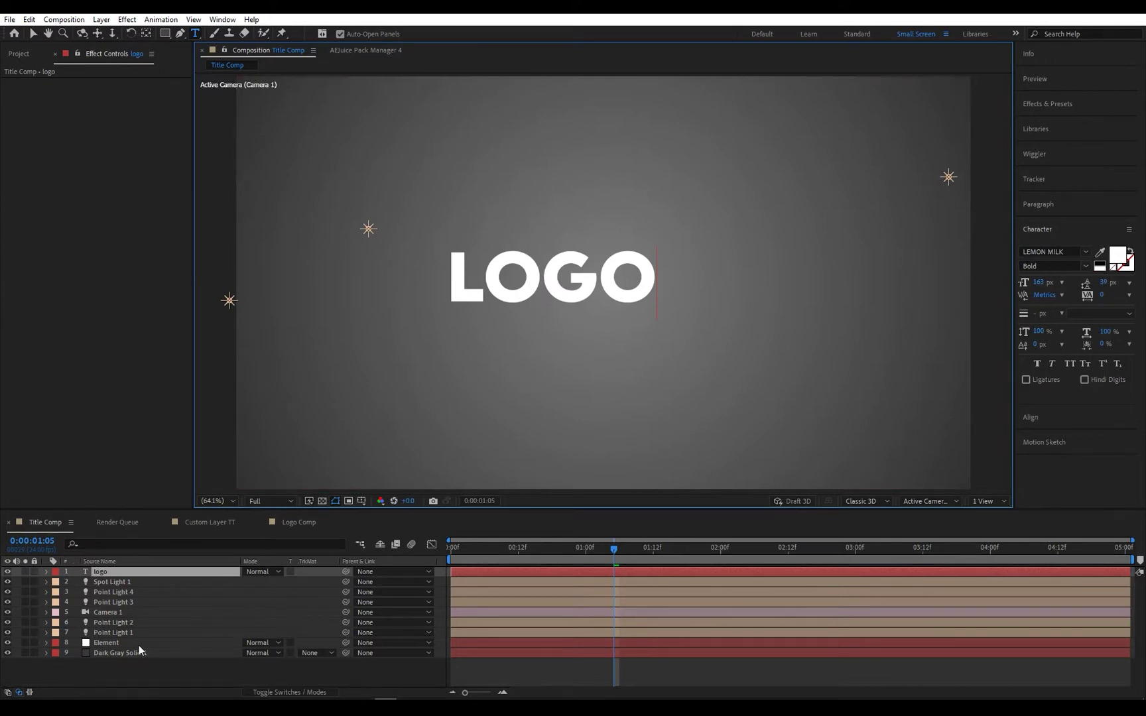
pyautogui.click(132, 676)
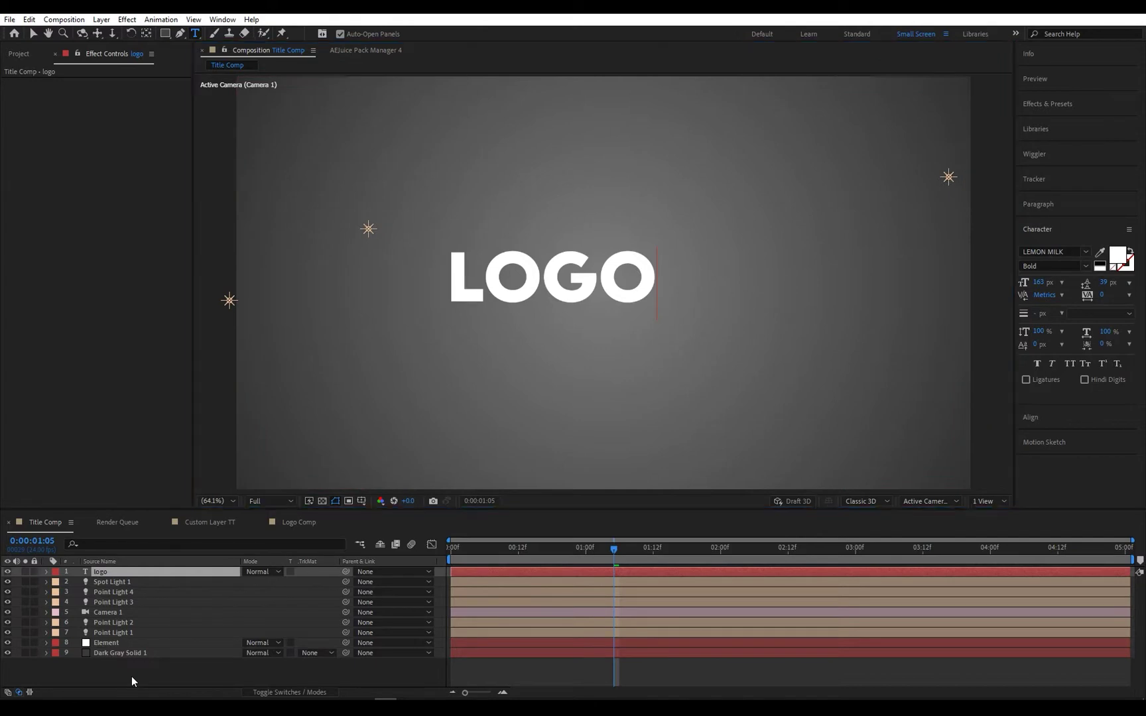
pyautogui.click(7, 572)
# Step: Assign the logo text layer as Path Layer 1 in the Element effect's custom text and masks, with its option kept at Source
pyautogui.click(115, 642)
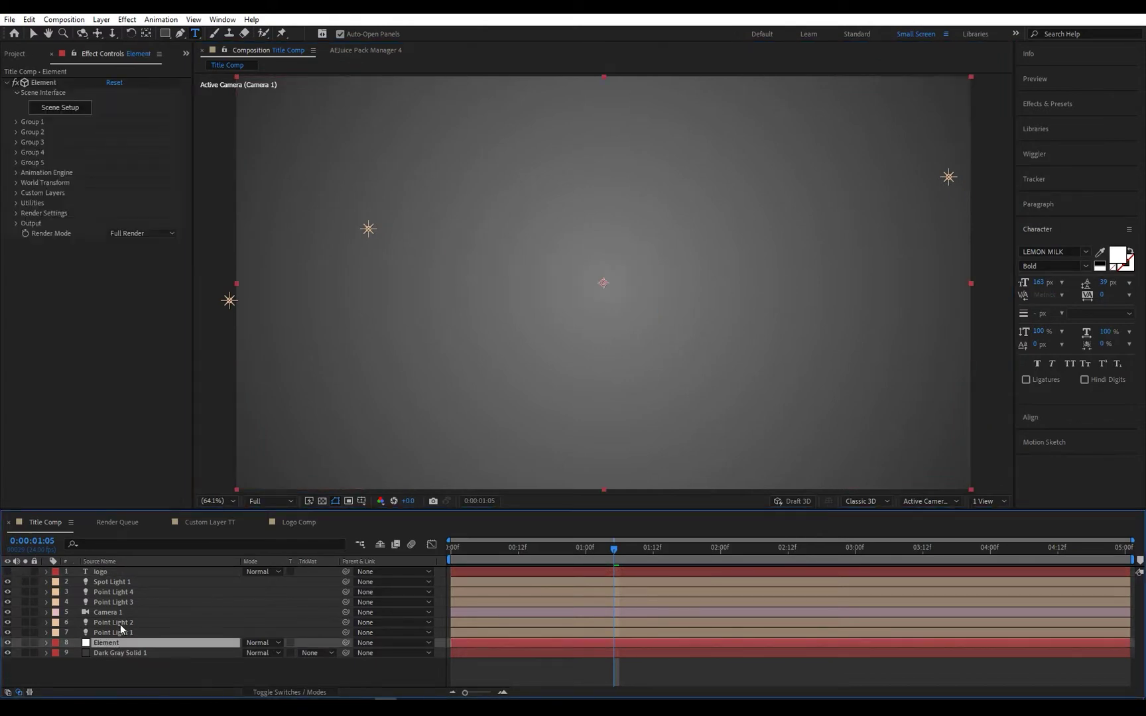
pyautogui.click(16, 193)
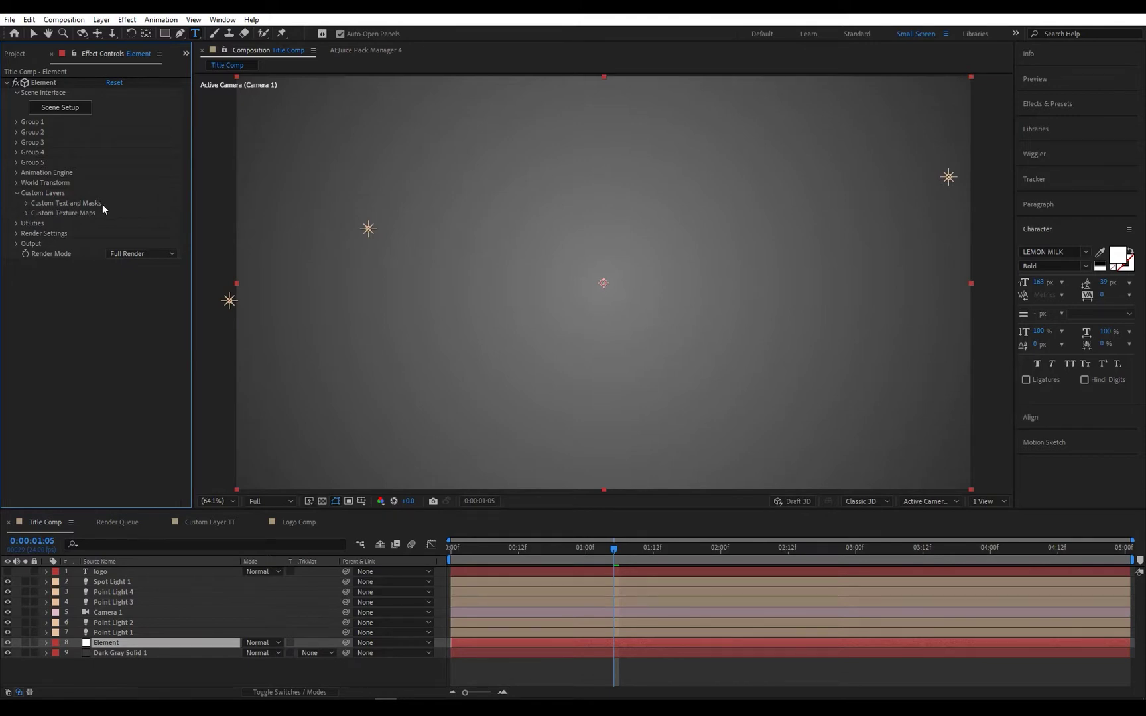
pyautogui.click(27, 203)
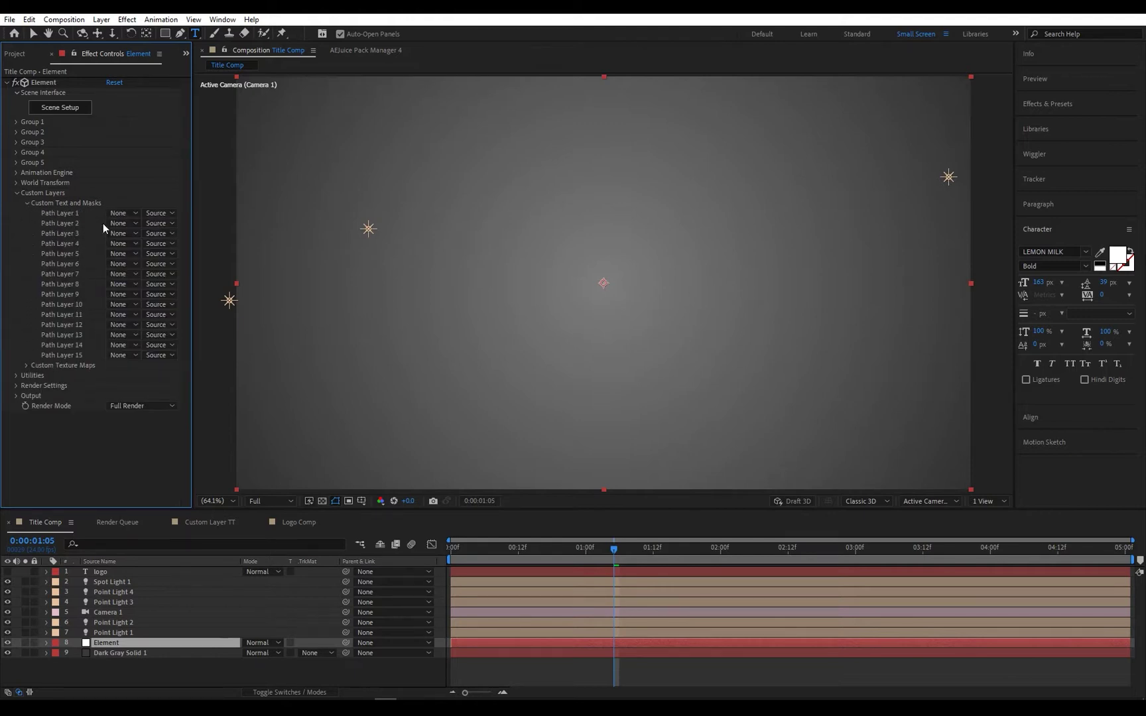
pyautogui.click(110, 573)
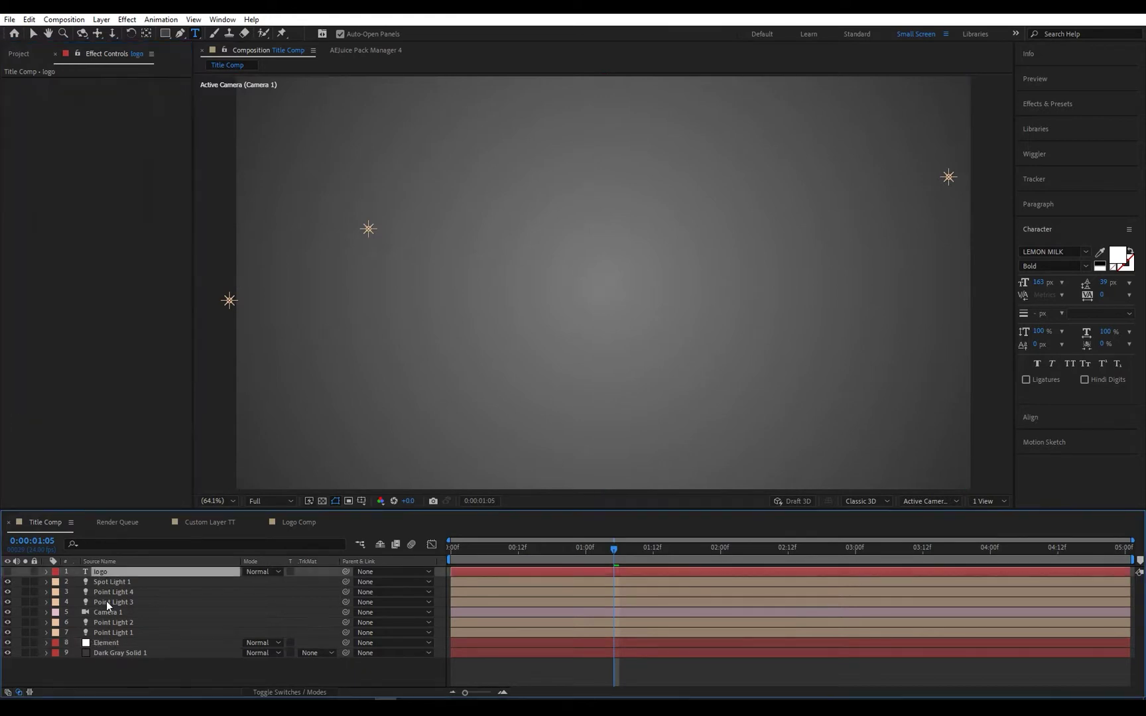
pyautogui.click(113, 642)
pyautogui.click(111, 217)
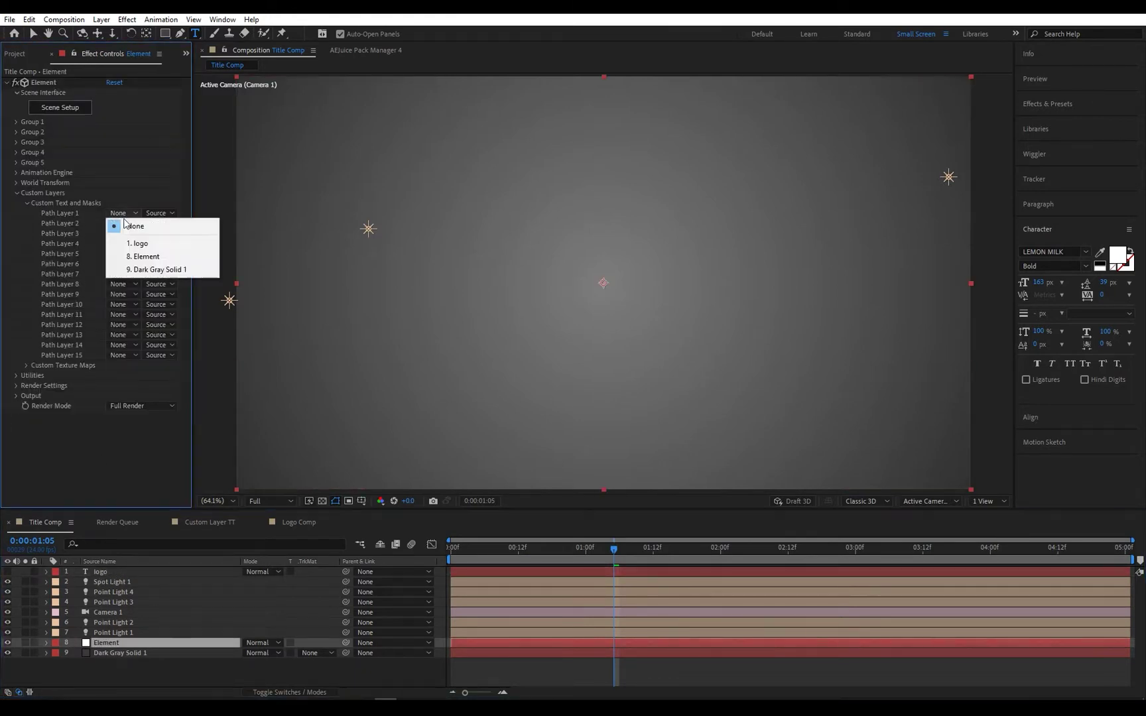
pyautogui.click(136, 244)
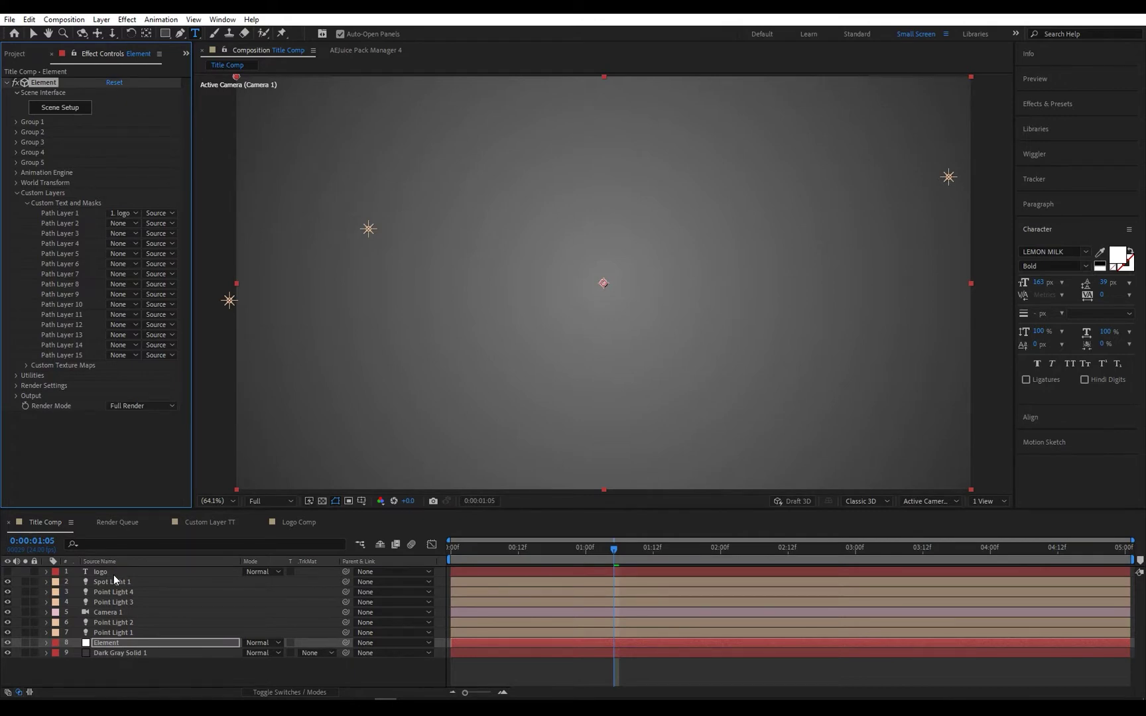
pyautogui.click(167, 213)
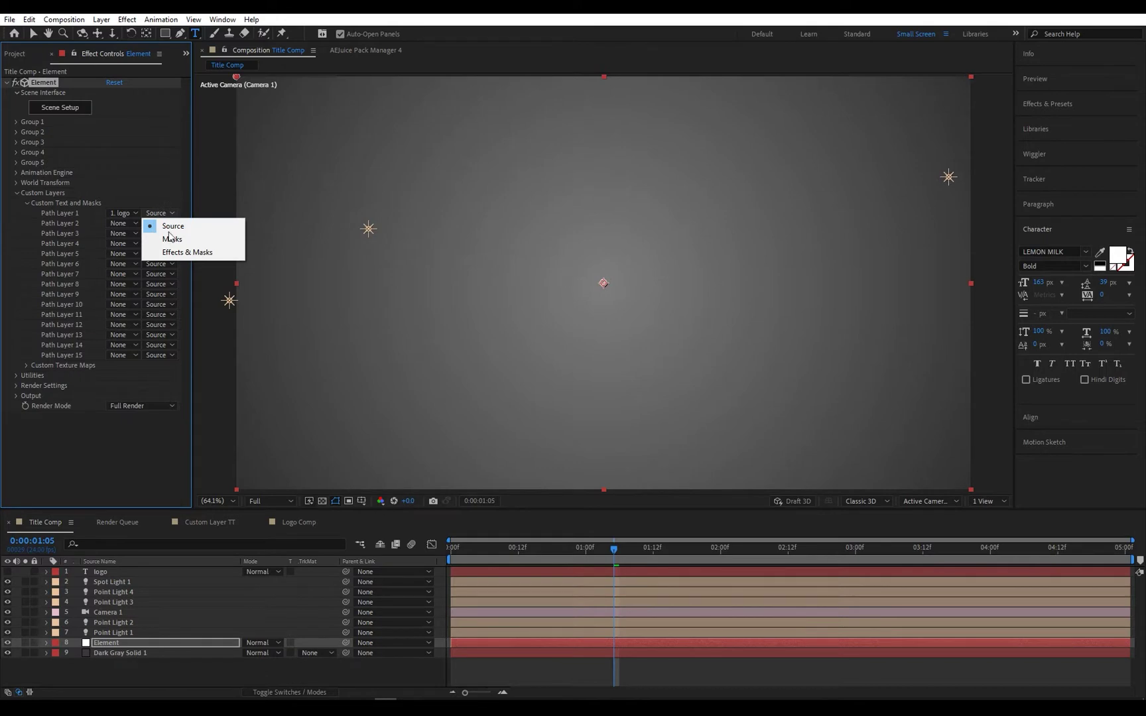
pyautogui.click(165, 197)
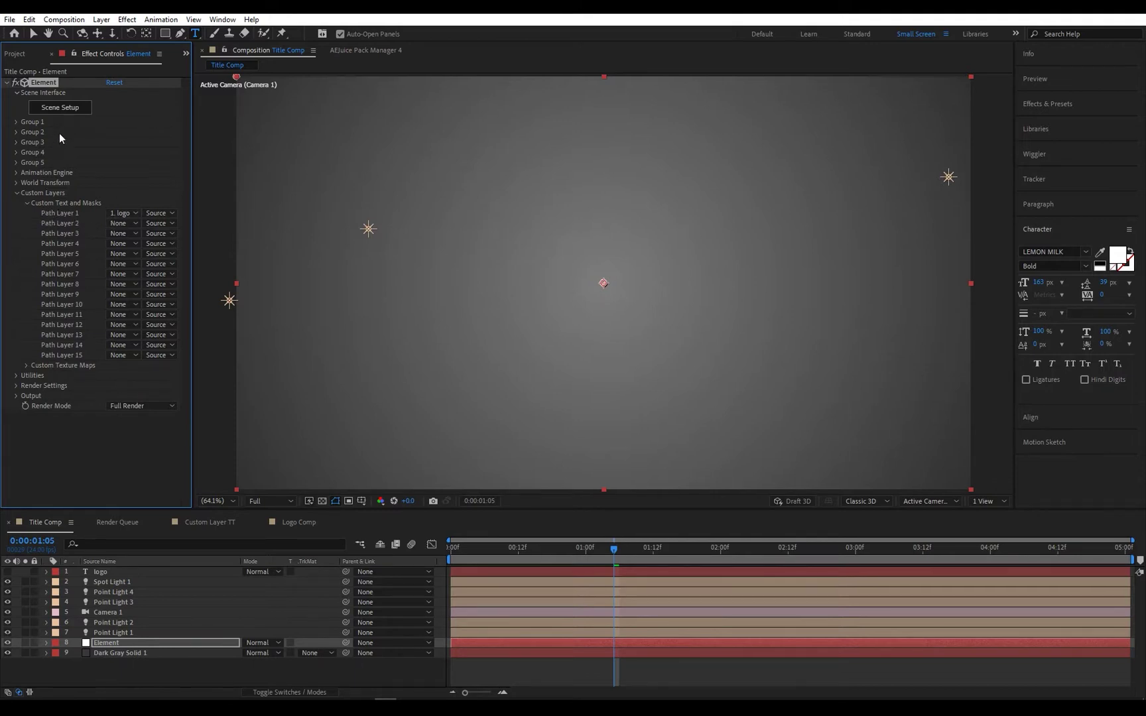
# Step: Extrude the LOGO text in Element's scene setup and select the extrusion model's Bevel 1
pyautogui.click(62, 111)
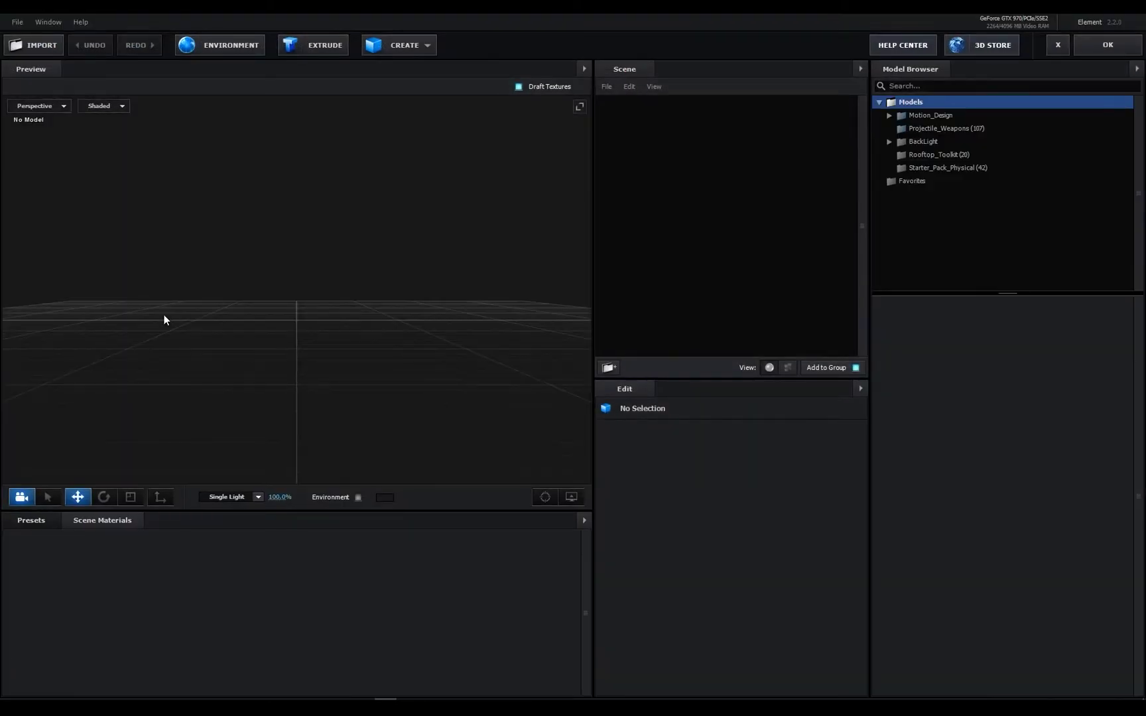
pyautogui.click(306, 51)
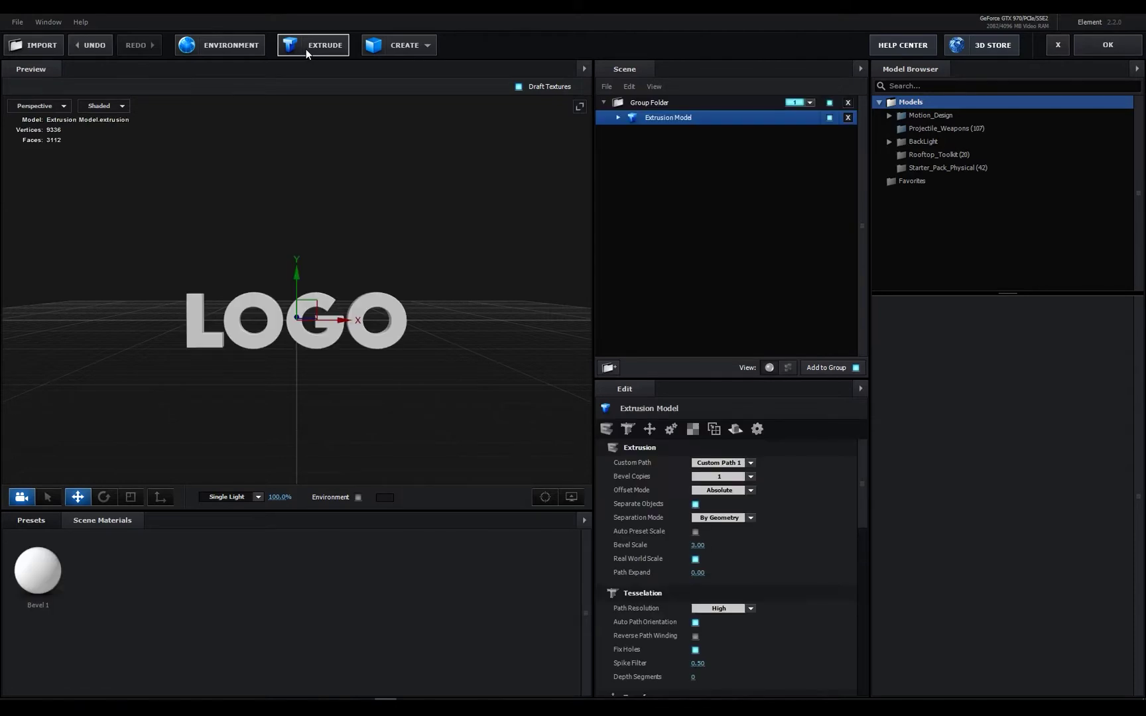
pyautogui.moveTo(248, 370)
pyautogui.mouseDown()
pyautogui.moveTo(247, 358)
pyautogui.moveTo(302, 362)
pyautogui.moveTo(176, 358)
pyautogui.moveTo(232, 362)
pyautogui.mouseUp()
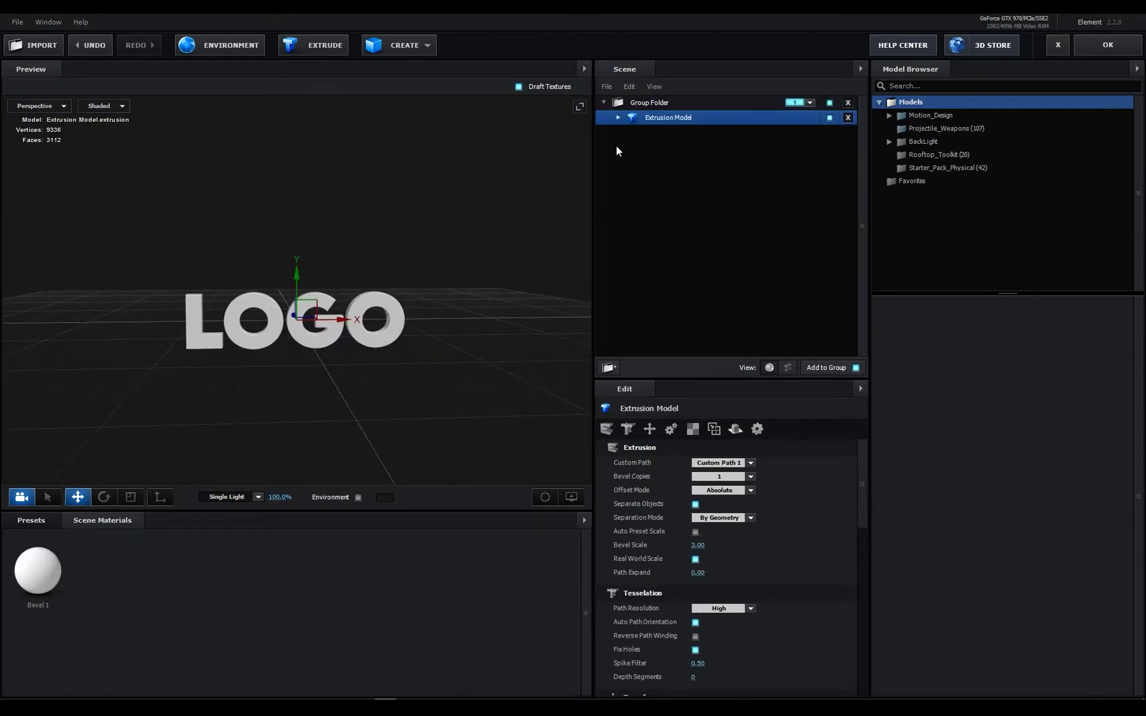
pyautogui.click(618, 118)
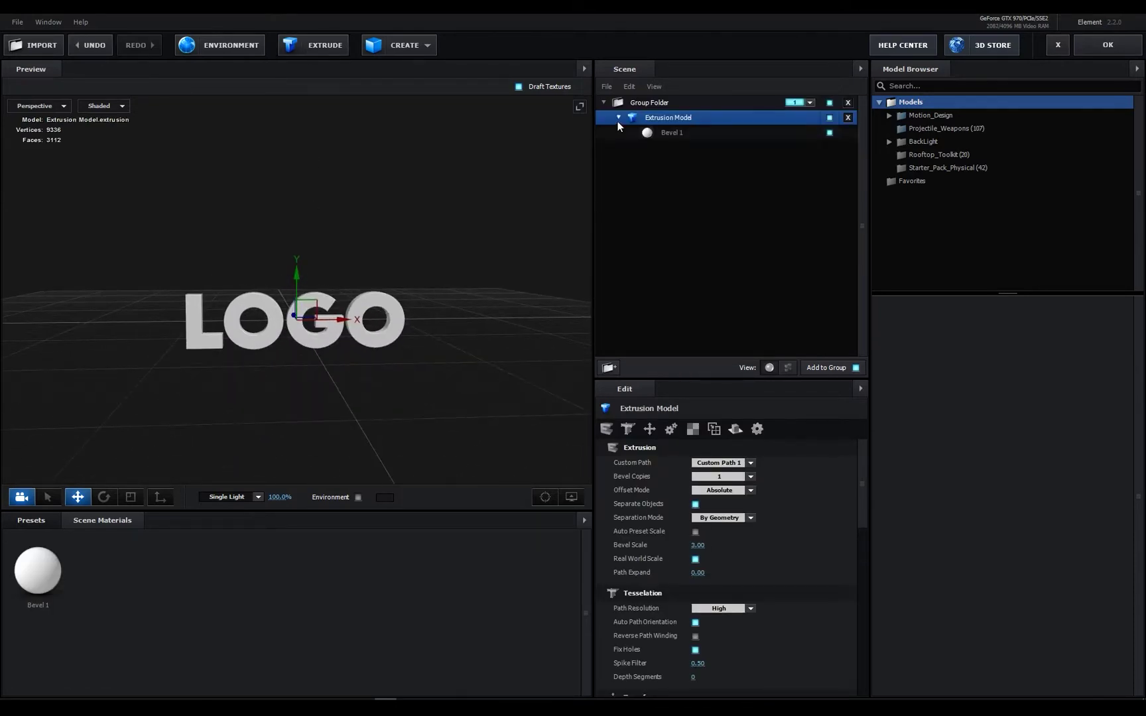
pyautogui.click(666, 136)
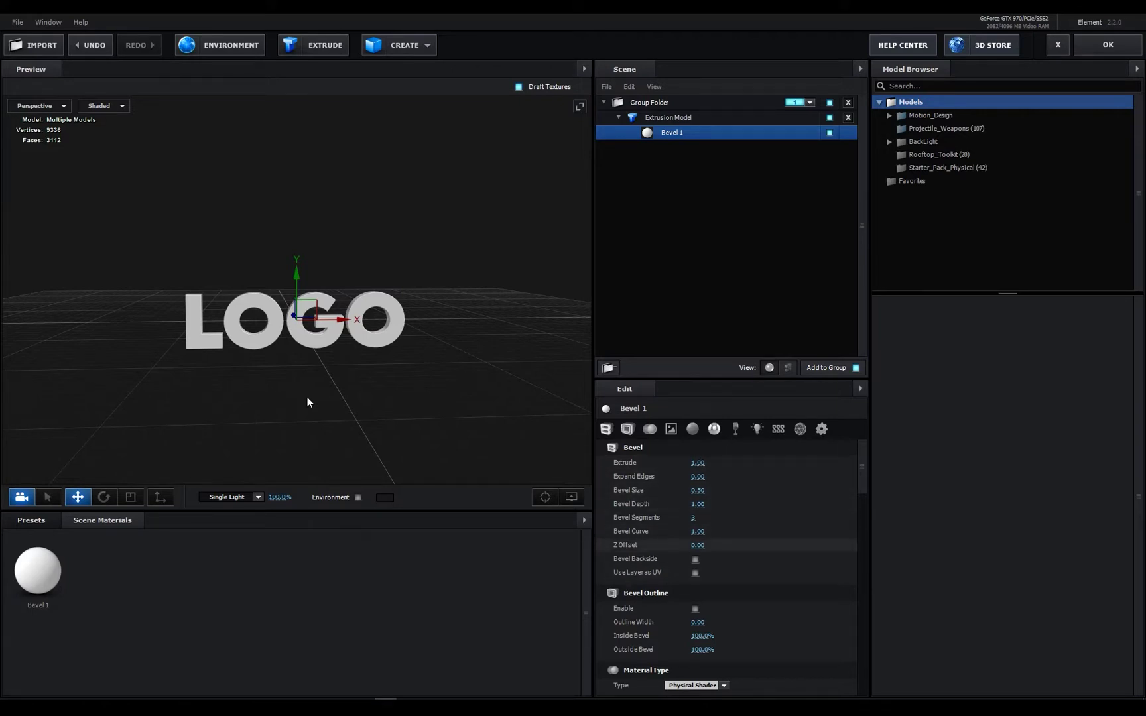
# Step: Increase the Extrude value of Bevel 1 to 7.76 to deepen the LOGO letters
pyautogui.scroll(6, 279, 355)
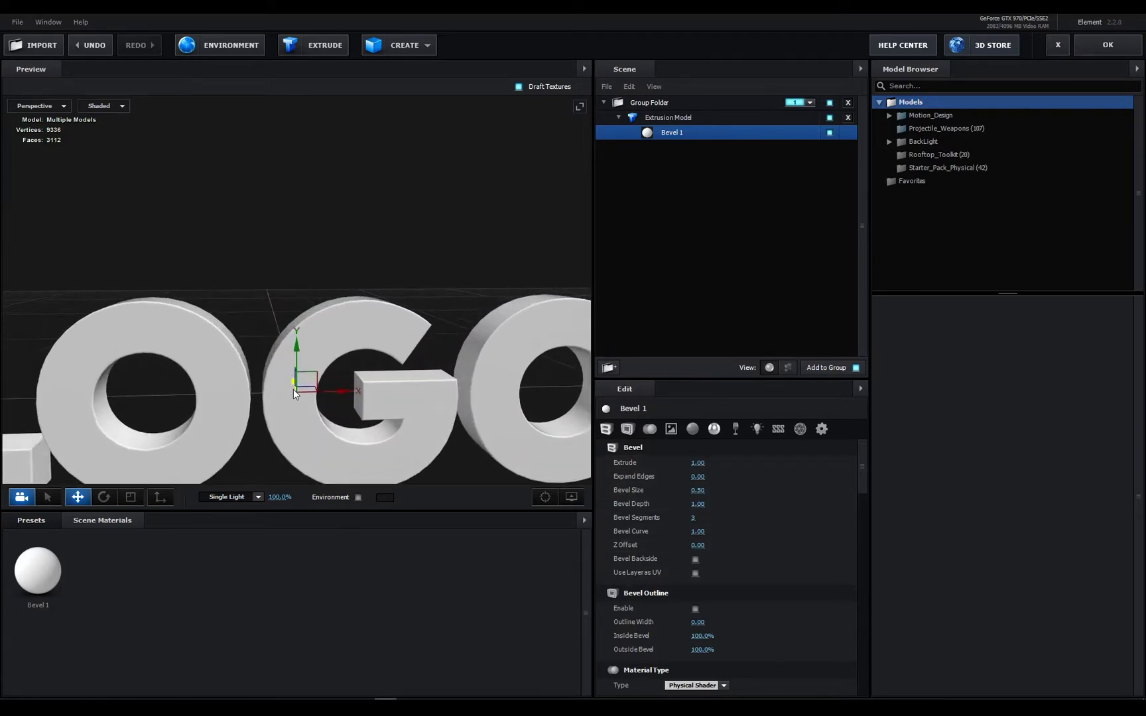
pyautogui.scroll(4, 295, 390)
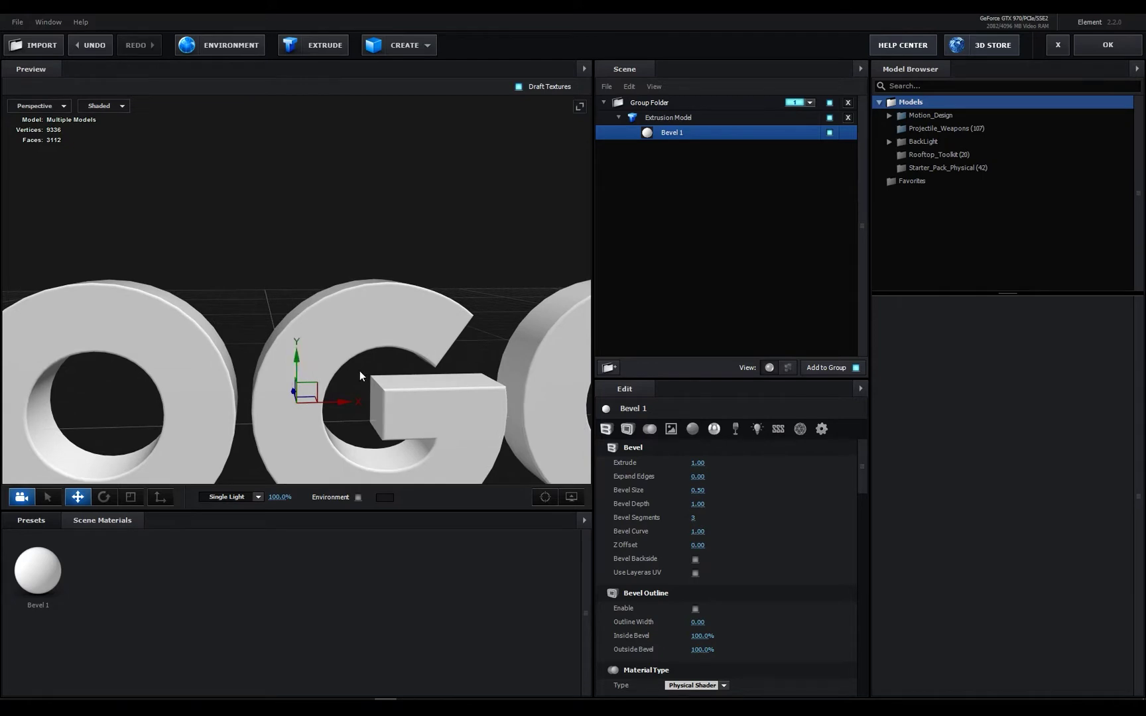
pyautogui.moveTo(359, 372); pyautogui.dragTo(400, 374)
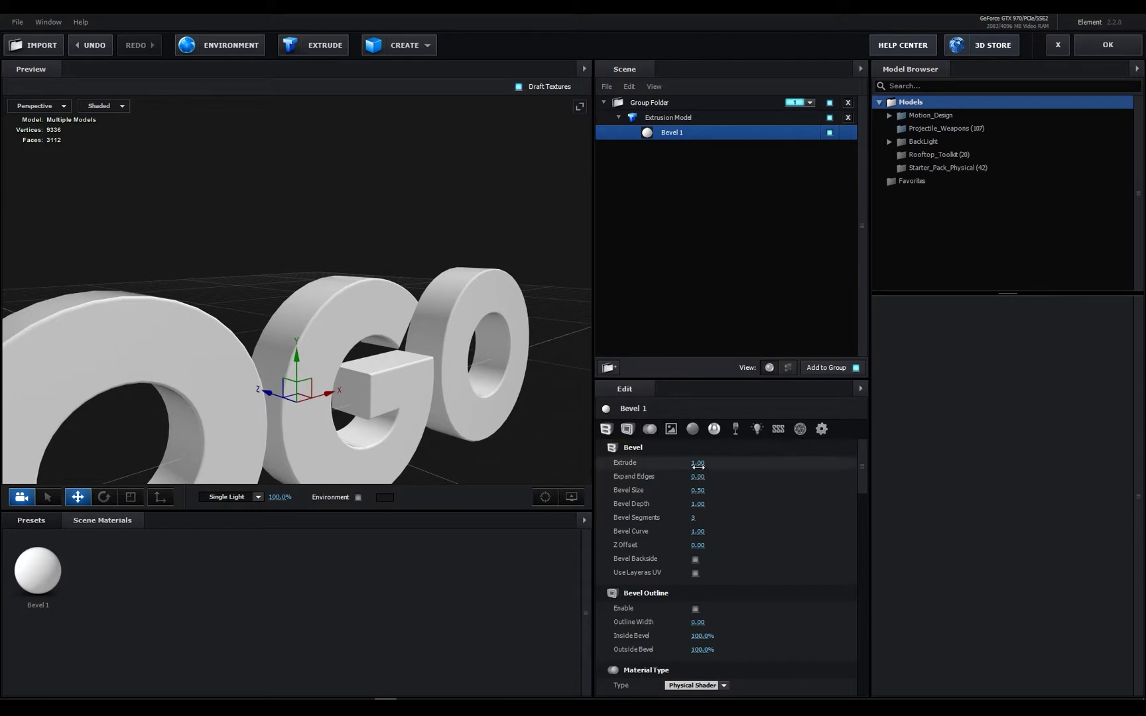
pyautogui.moveTo(698, 463); pyautogui.dragTo(1144, 466)
pyautogui.scroll(-5, 412, 411)
pyautogui.moveTo(430, 420)
pyautogui.mouseDown()
pyautogui.moveTo(332, 404)
pyautogui.moveTo(458, 422)
pyautogui.moveTo(400, 426)
pyautogui.moveTo(442, 421)
pyautogui.mouseUp()
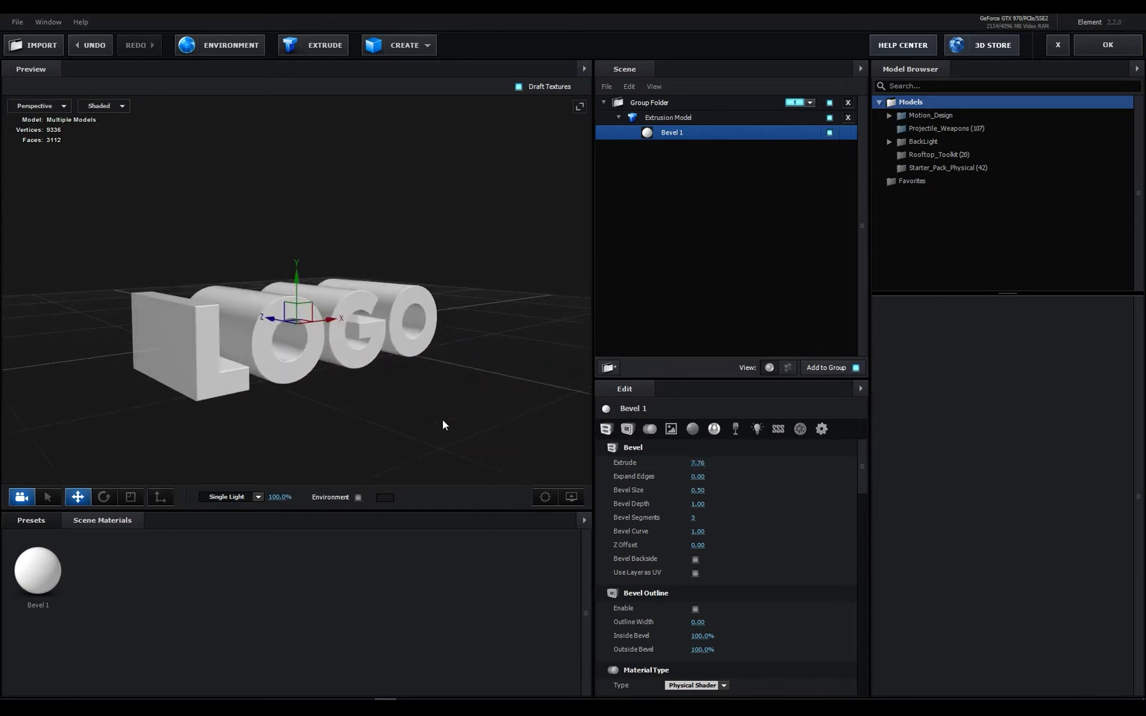
# Step: Reset the Extrude value of Bevel 1 to 1 and reduce it to 0.36 for thinner letters
pyautogui.scroll(5, 443, 421)
pyautogui.click(701, 465)
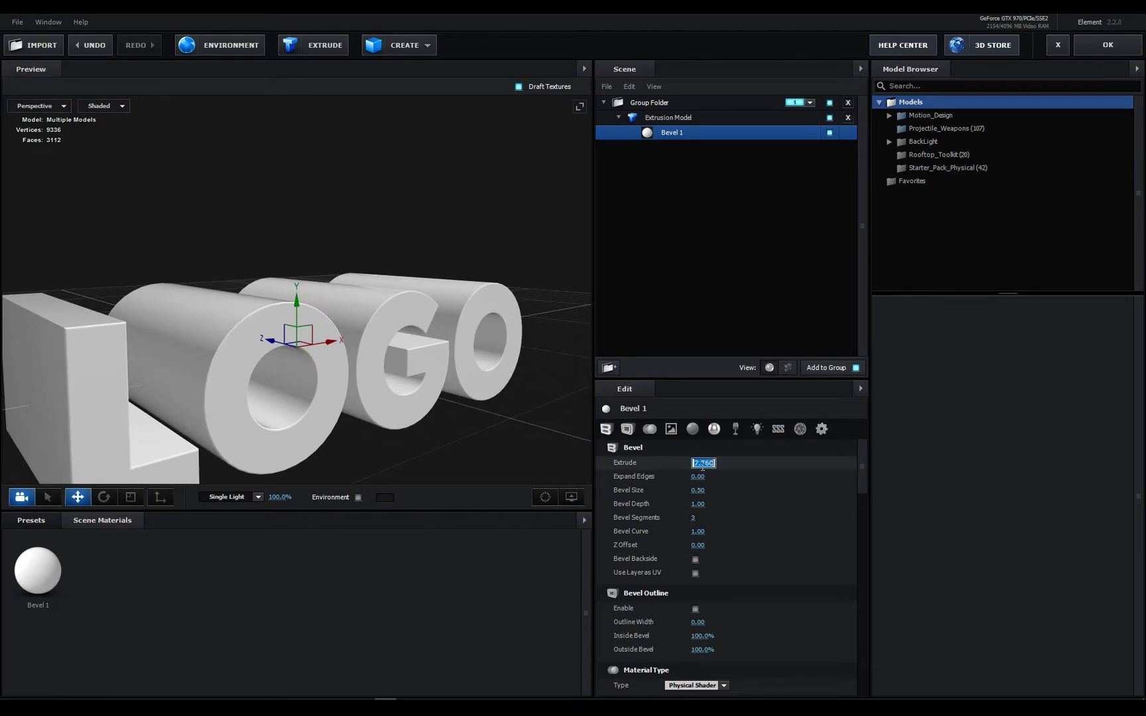
pyautogui.write('1')
pyautogui.press('Return')
pyautogui.moveTo(697, 465); pyautogui.dragTo(658, 467)
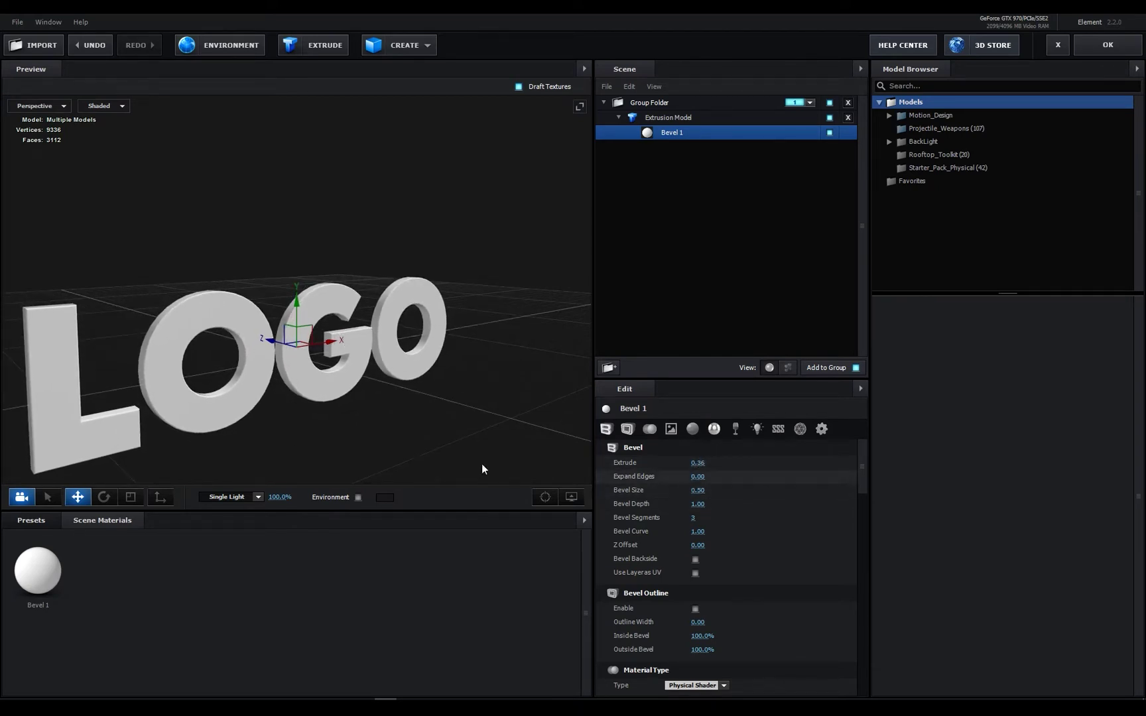
# Step: Try a negative Expand Edges value on Bevel 1 to thin the letter outlines, and undo it
pyautogui.scroll(5, 313, 396)
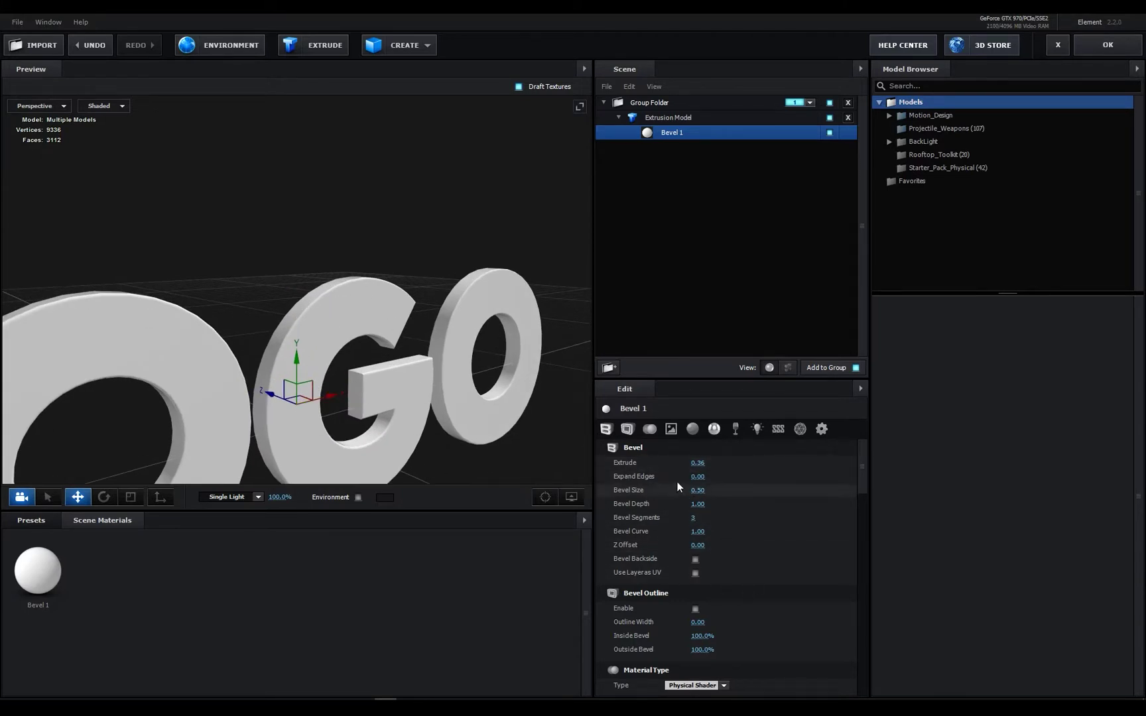
pyautogui.moveTo(695, 477); pyautogui.dragTo(418, 491)
pyautogui.moveTo(414, 434); pyautogui.dragTo(369, 419)
pyautogui.moveTo(451, 335); pyautogui.dragTo(560, 404)
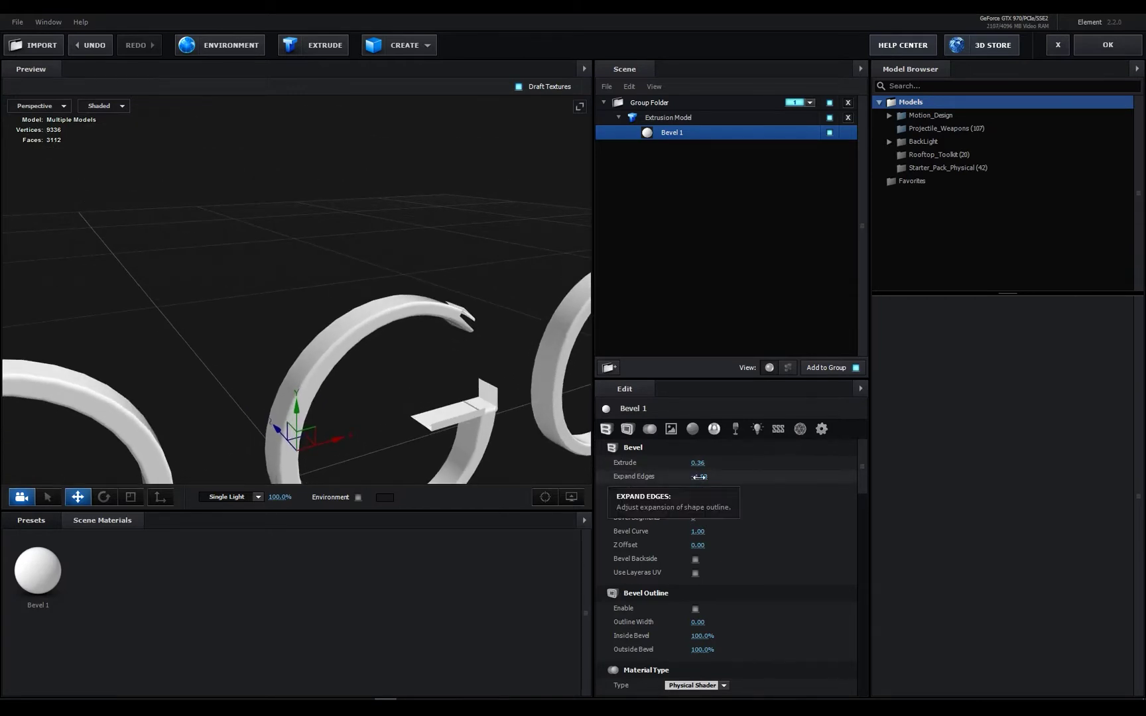
pyautogui.hotkey('ctrl', 'z')
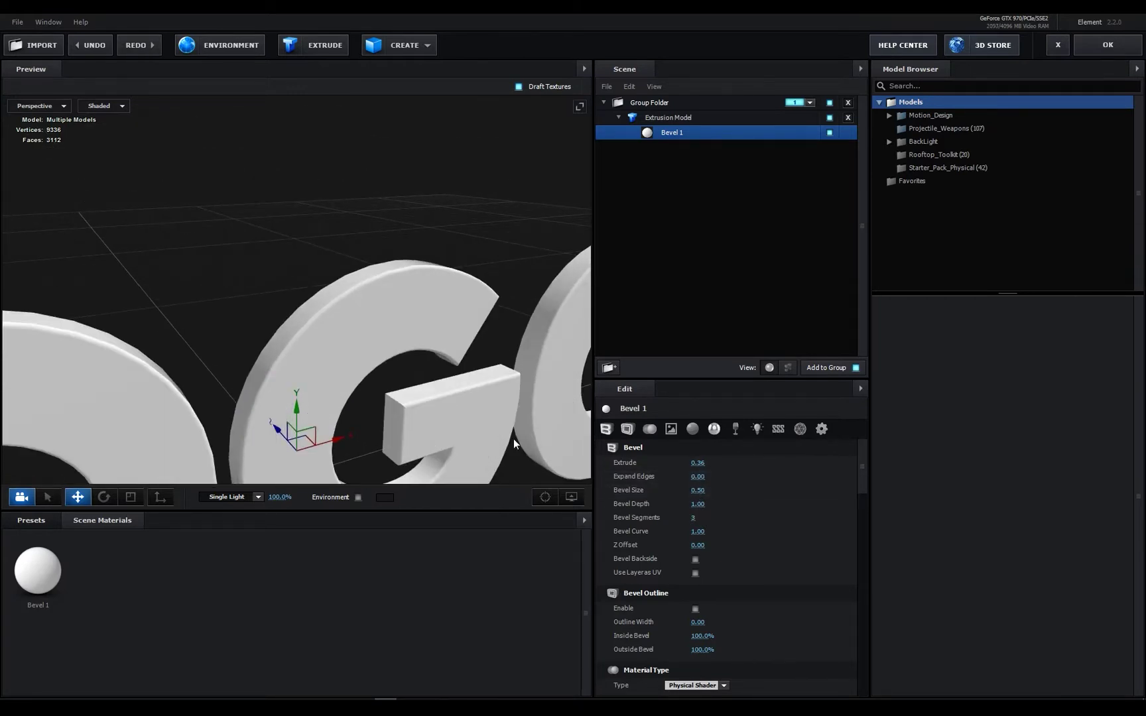
pyautogui.scroll(-3, 494, 433)
pyautogui.moveTo(494, 433); pyautogui.dragTo(415, 447)
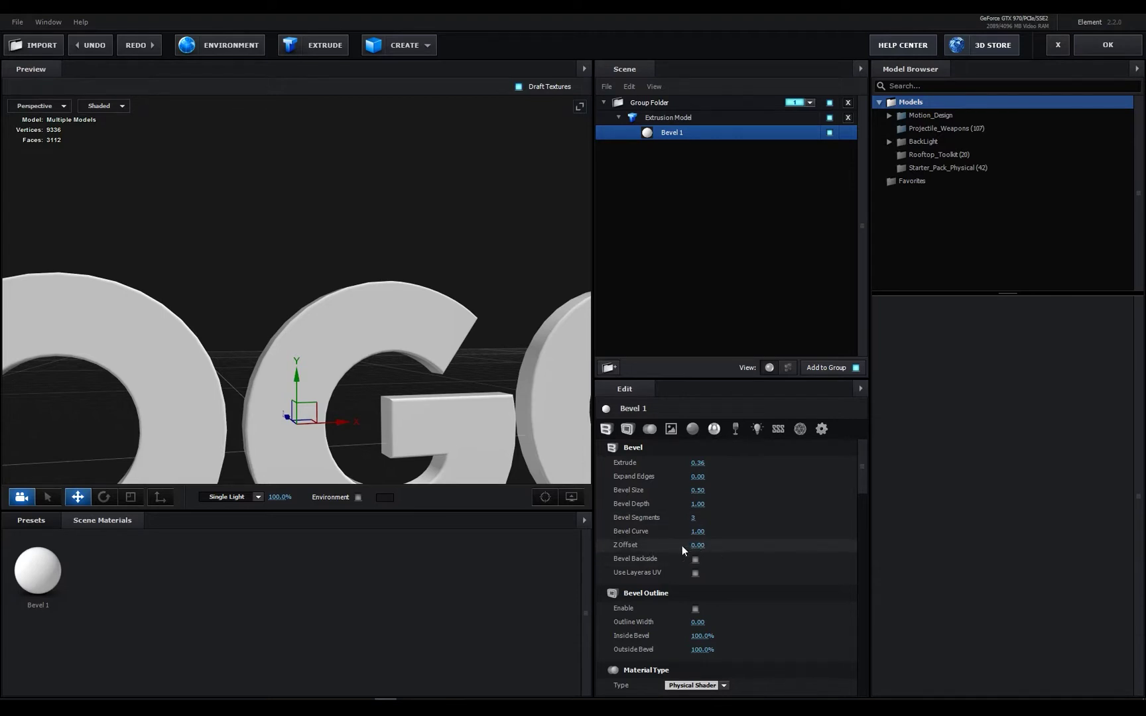
pyautogui.scroll(-6, 317, 363)
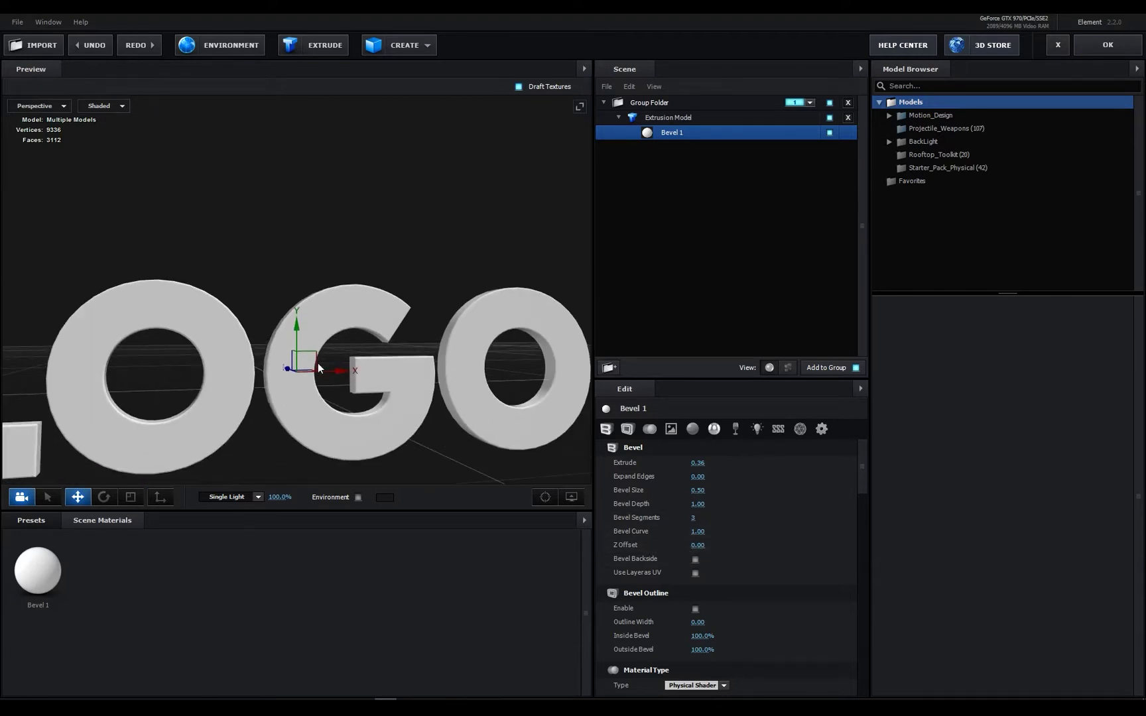
# Step: Apply the 3-layer preset from the Physical bevels to the LOGO model and inspect it from an angle
pyautogui.click(37, 522)
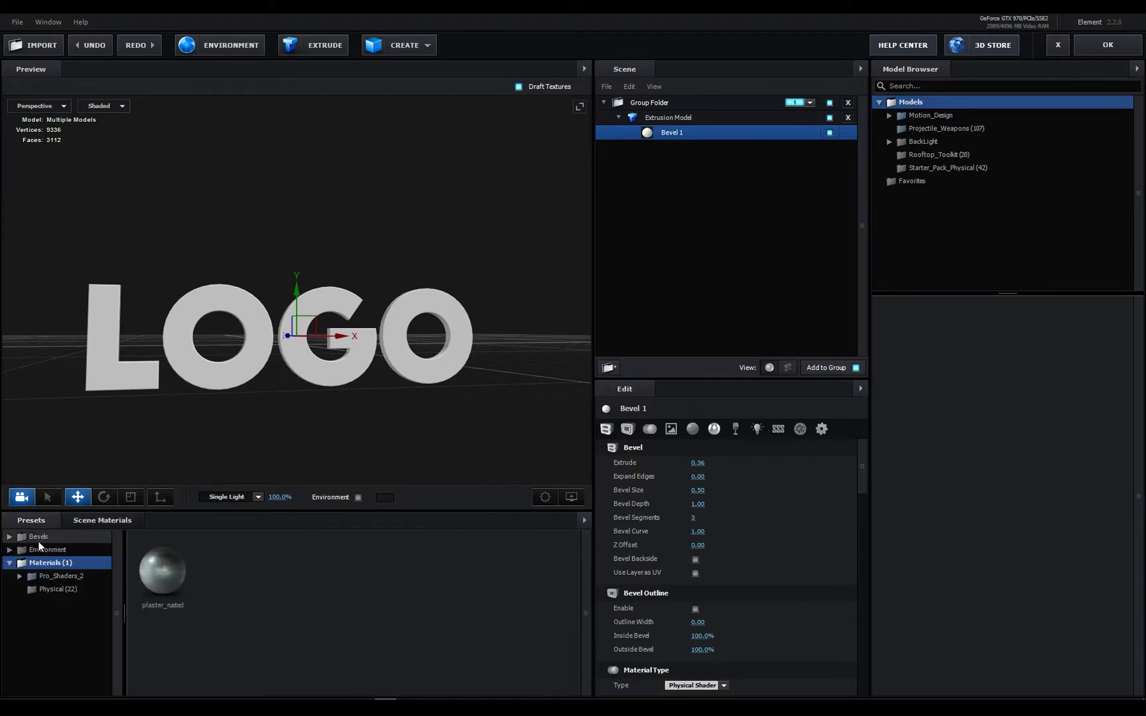
pyautogui.click(38, 536)
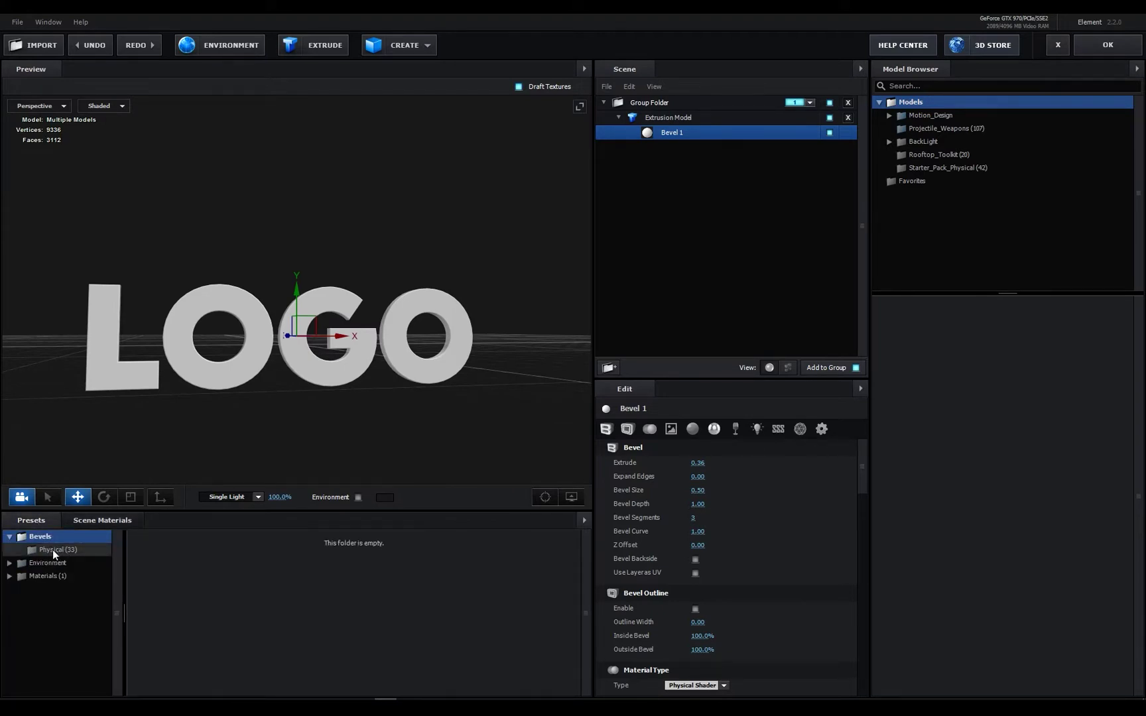
pyautogui.click(53, 550)
pyautogui.scroll(-1, 315, 597)
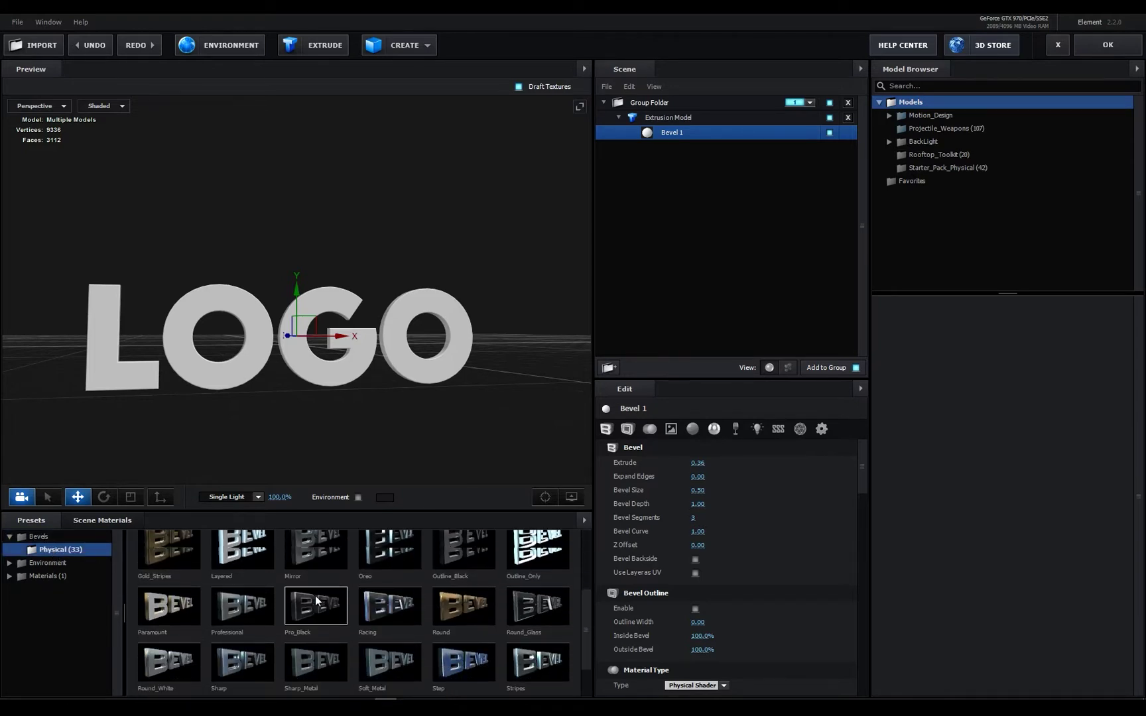
pyautogui.scroll(3, 315, 600)
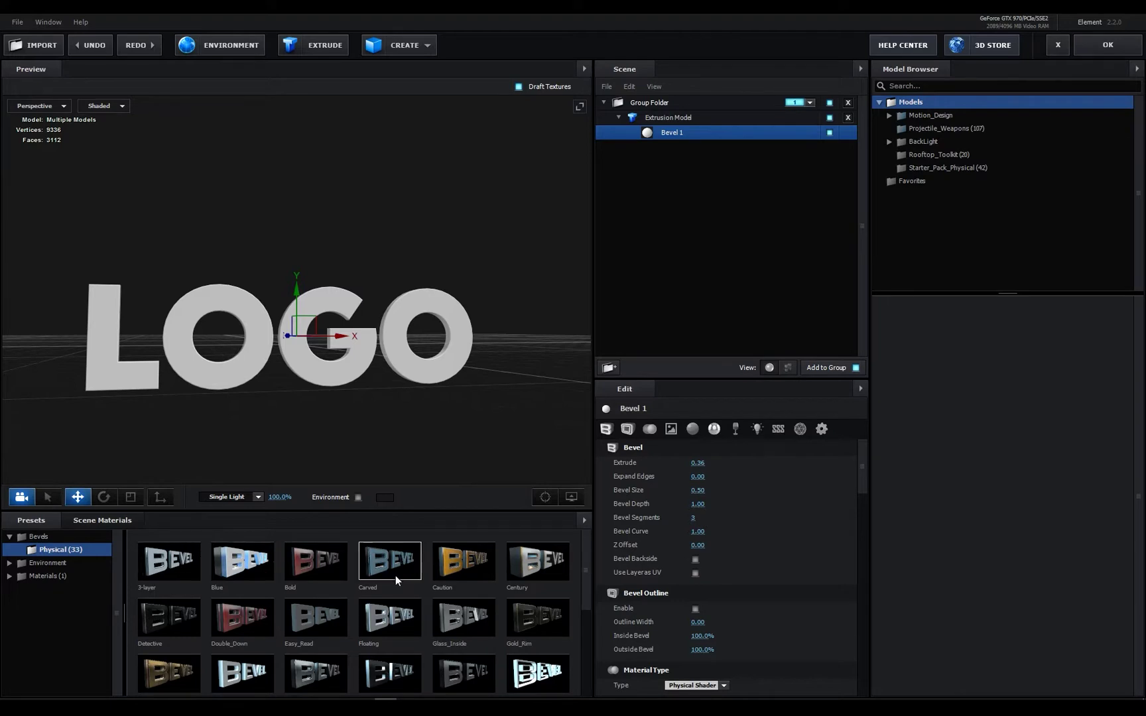
pyautogui.moveTo(166, 569)
pyautogui.mouseDown()
pyautogui.moveTo(296, 400)
pyautogui.moveTo(301, 356)
pyautogui.mouseUp()
pyautogui.scroll(5, 244, 392)
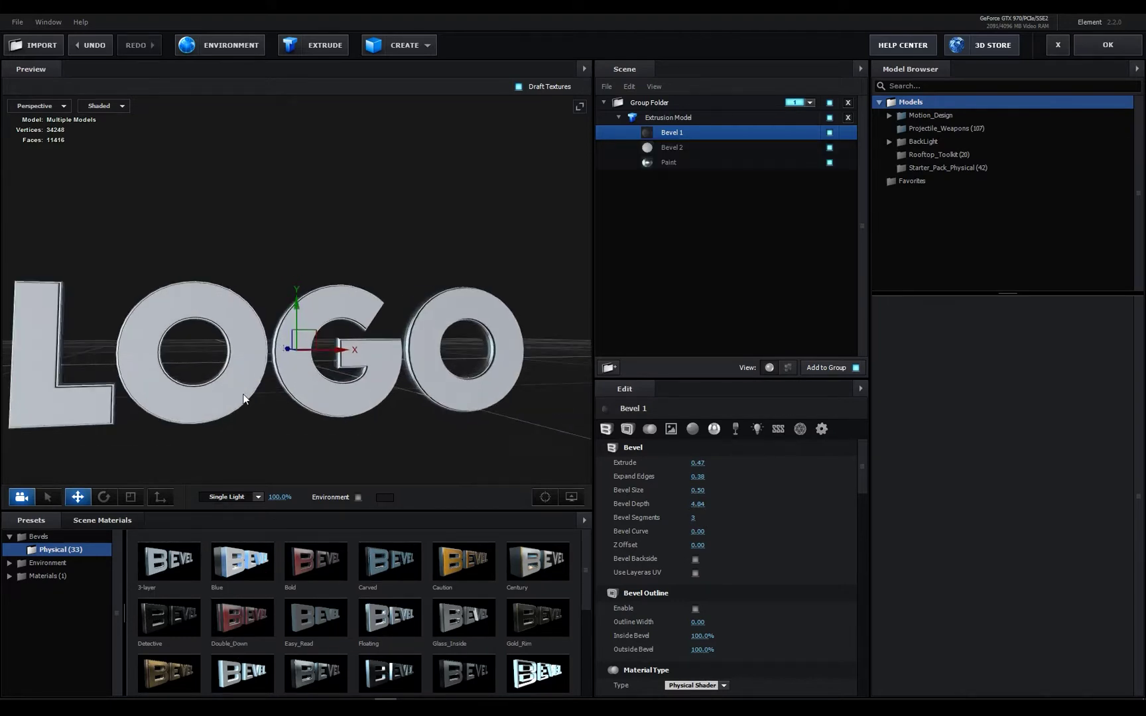
pyautogui.moveTo(236, 379); pyautogui.dragTo(162, 376)
pyautogui.scroll(-4, 471, 364)
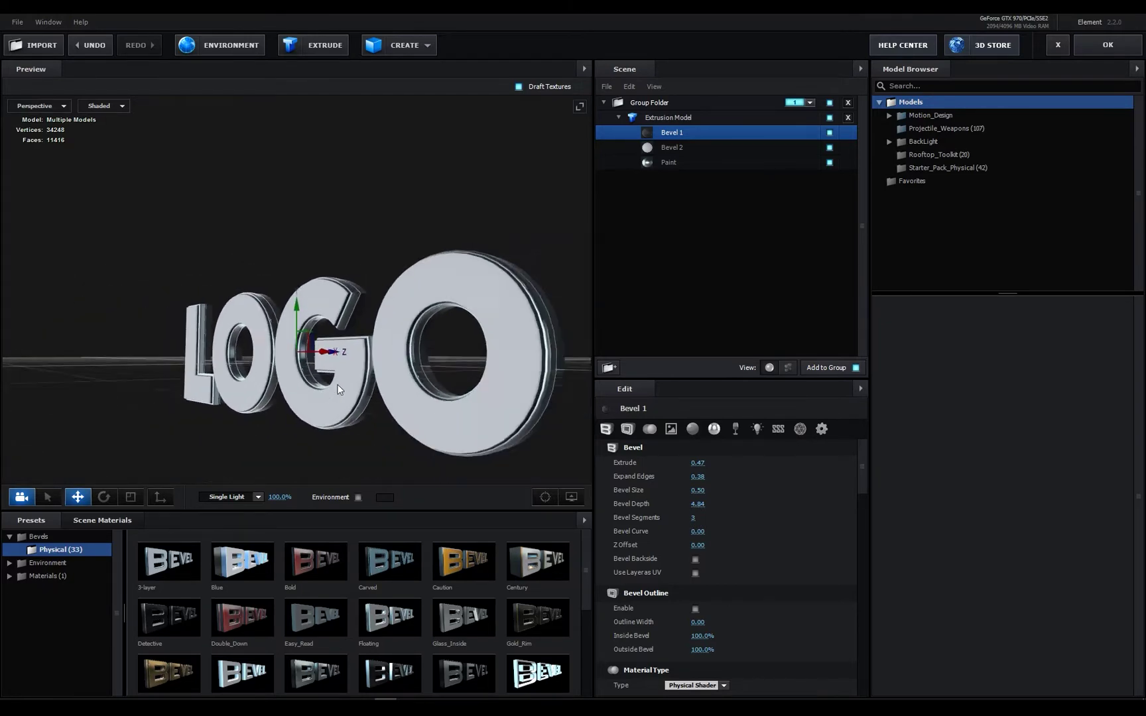
# Step: Hide the Bevel 2 and Paint layers of the LOGO model to examine Bevel 1 on its own
pyautogui.moveTo(470, 365); pyautogui.dragTo(520, 362)
pyautogui.scroll(5, 415, 349)
pyautogui.scroll(-5, 434, 370)
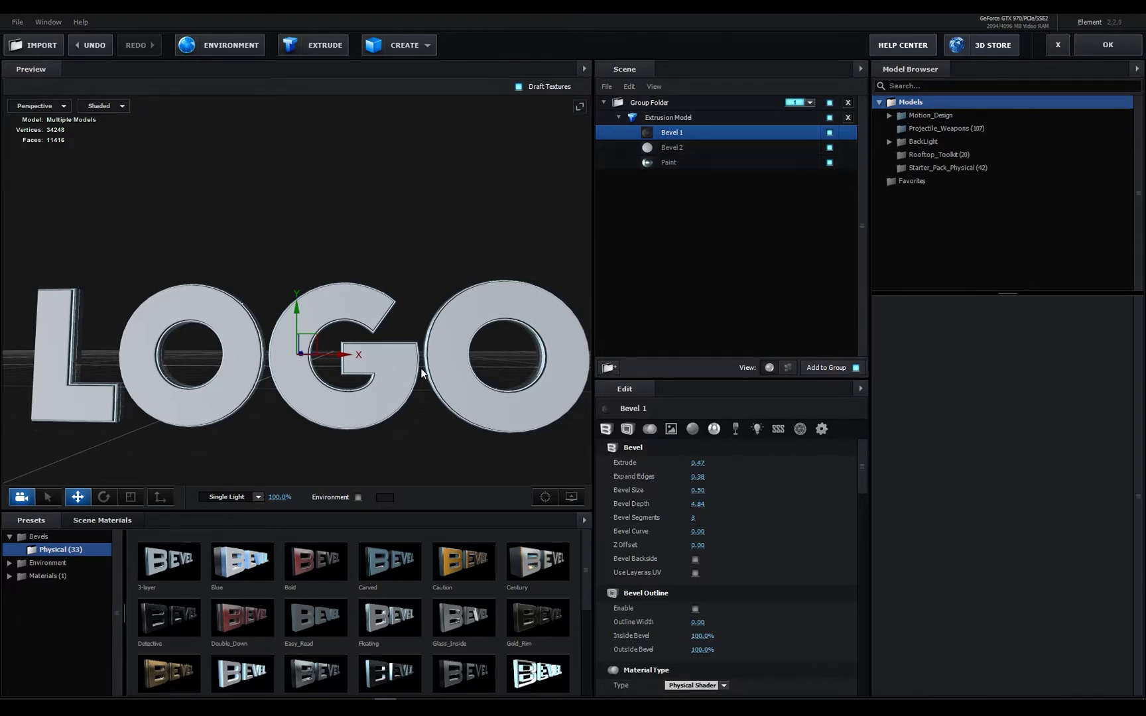
pyautogui.scroll(4, 304, 409)
pyautogui.moveTo(325, 423); pyautogui.dragTo(358, 425)
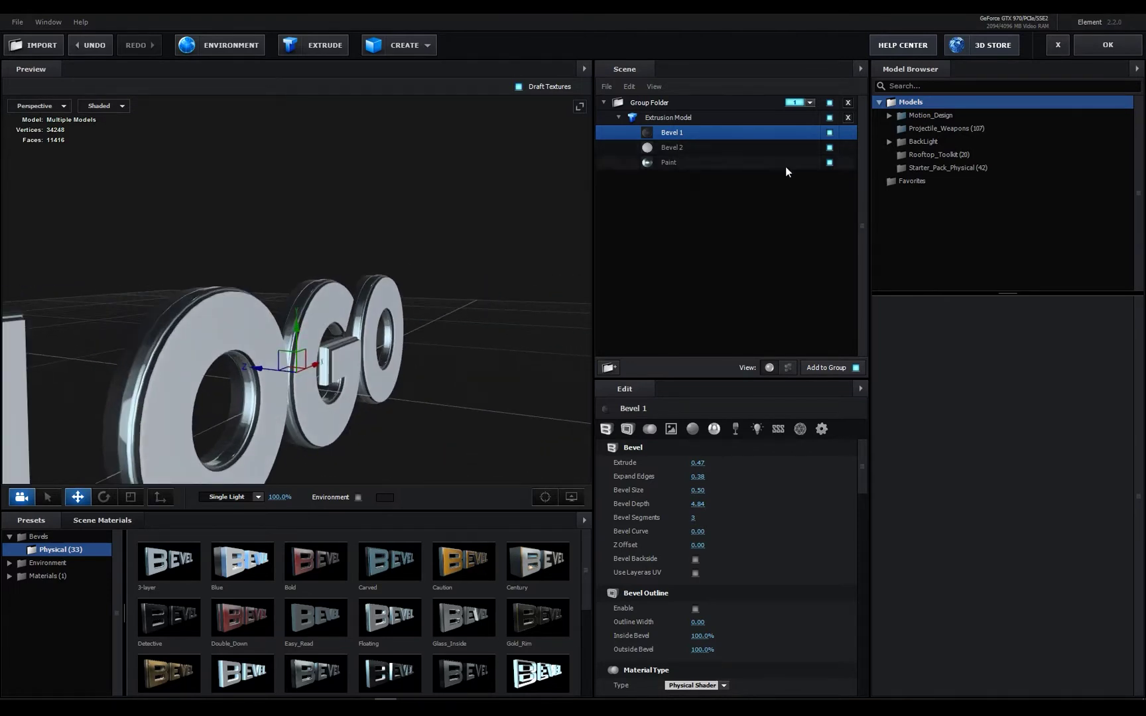
pyautogui.click(830, 148)
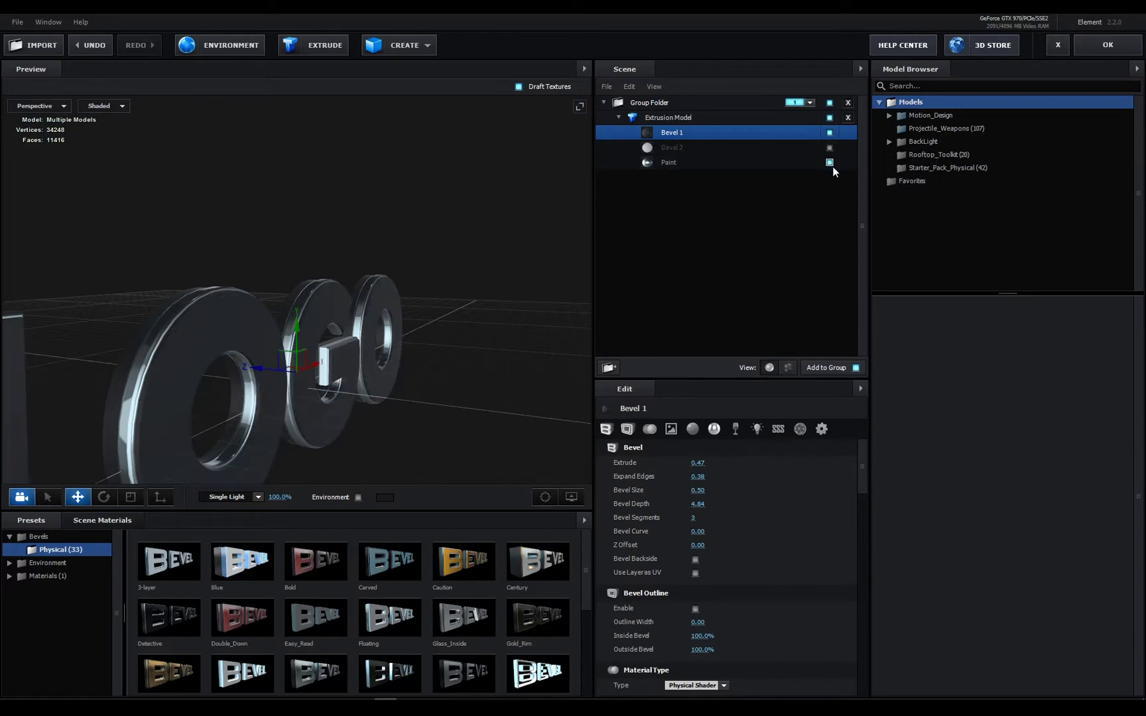
pyautogui.click(830, 164)
pyautogui.moveTo(473, 330); pyautogui.dragTo(412, 323)
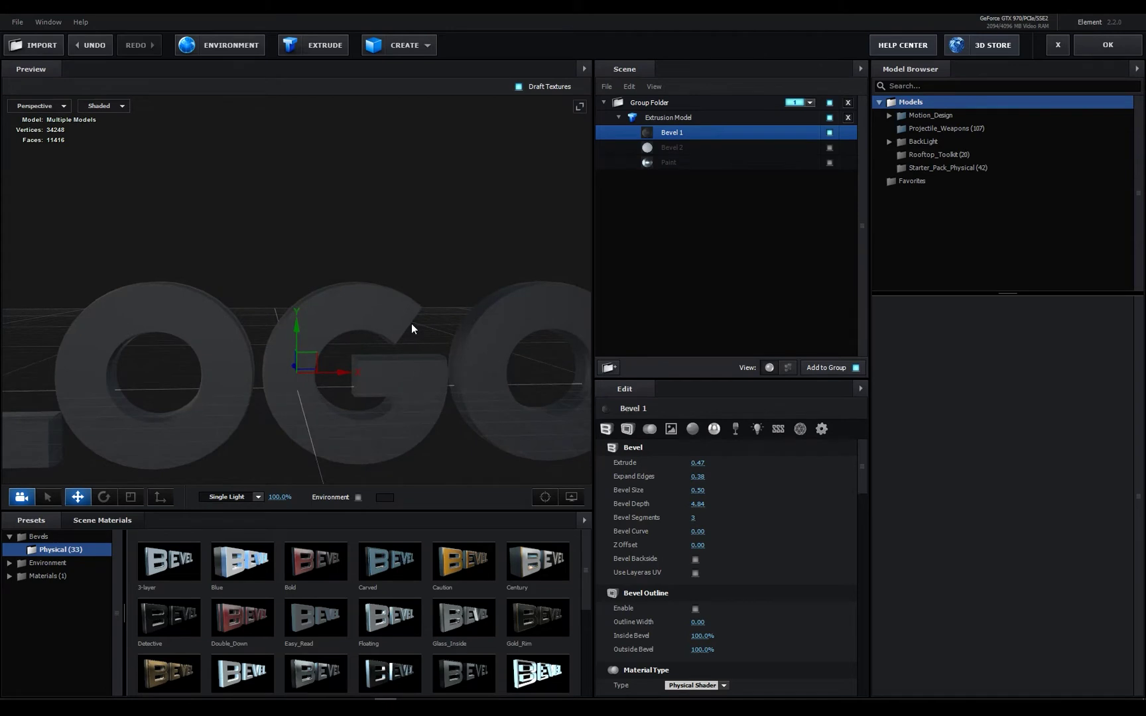
# Step: Switch visibility from Bevel 1 to Bevel 2 and examine the Bevel 2 layer on its own
pyautogui.click(832, 133)
pyautogui.click(832, 147)
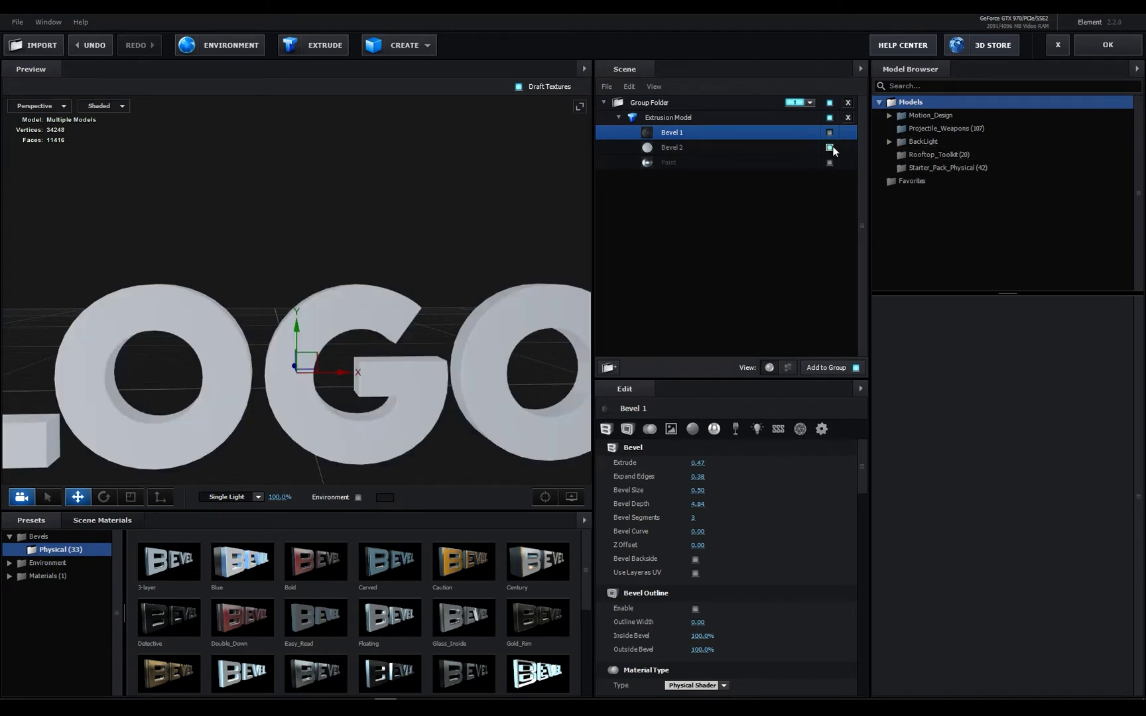
pyautogui.moveTo(422, 358)
pyautogui.mouseDown()
pyautogui.moveTo(471, 367)
pyautogui.moveTo(432, 362)
pyautogui.mouseUp()
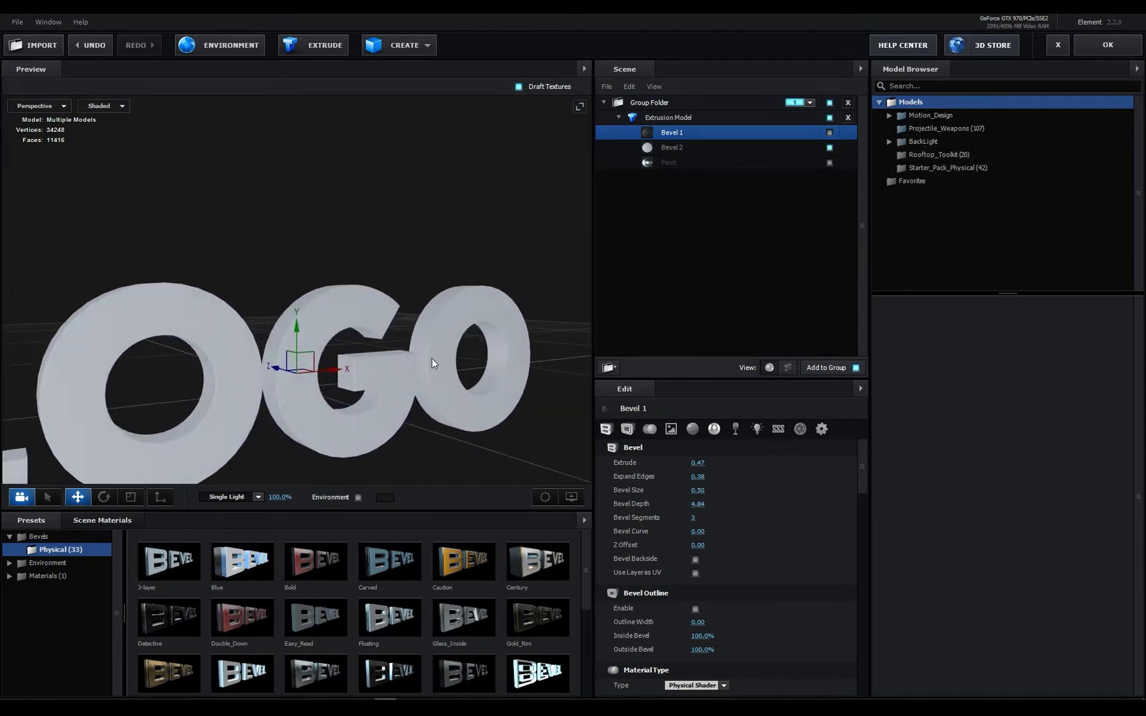
# Step: Show only the Paint layer to examine it, and turn Bevel 2 and Bevel 1 back on
pyautogui.click(829, 148)
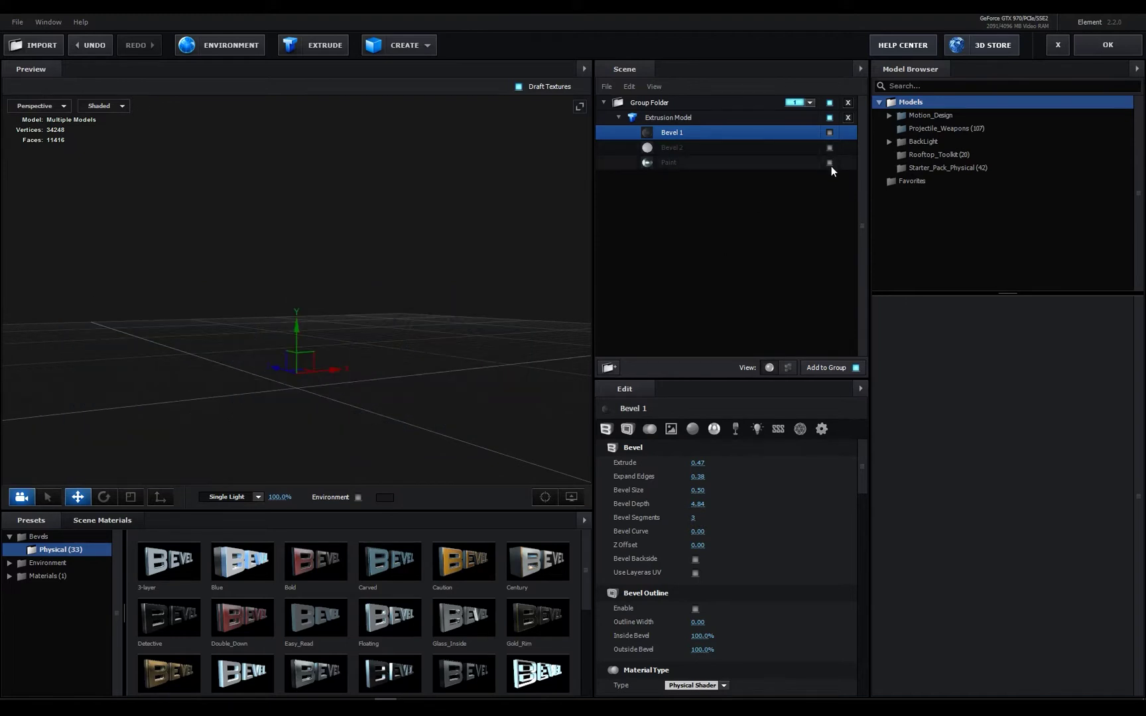
pyautogui.click(830, 163)
pyautogui.moveTo(412, 388)
pyautogui.mouseDown()
pyautogui.moveTo(441, 401)
pyautogui.moveTo(298, 398)
pyautogui.moveTo(463, 409)
pyautogui.moveTo(404, 414)
pyautogui.moveTo(378, 400)
pyautogui.mouseUp()
pyautogui.click(829, 149)
pyautogui.click(830, 133)
# Step: Apply the Mirror bevel preset to the LOGO model and check its Shiny and Chrome layers
pyautogui.scroll(-1, 296, 660)
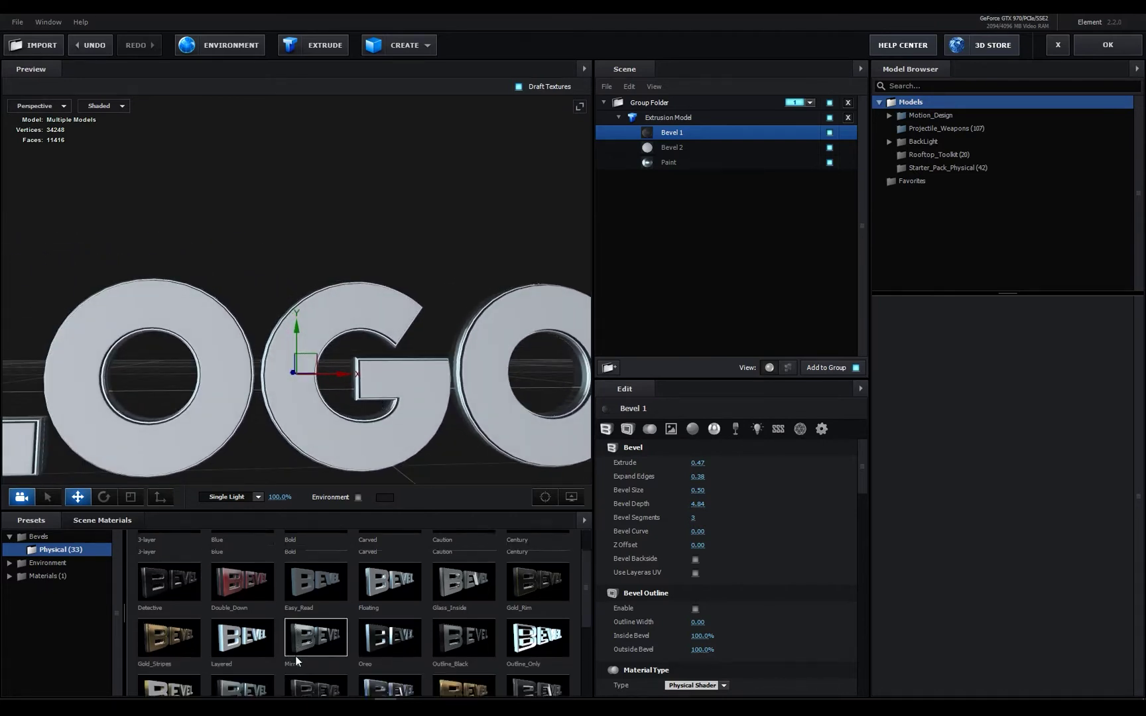
pyautogui.scroll(-2, 297, 661)
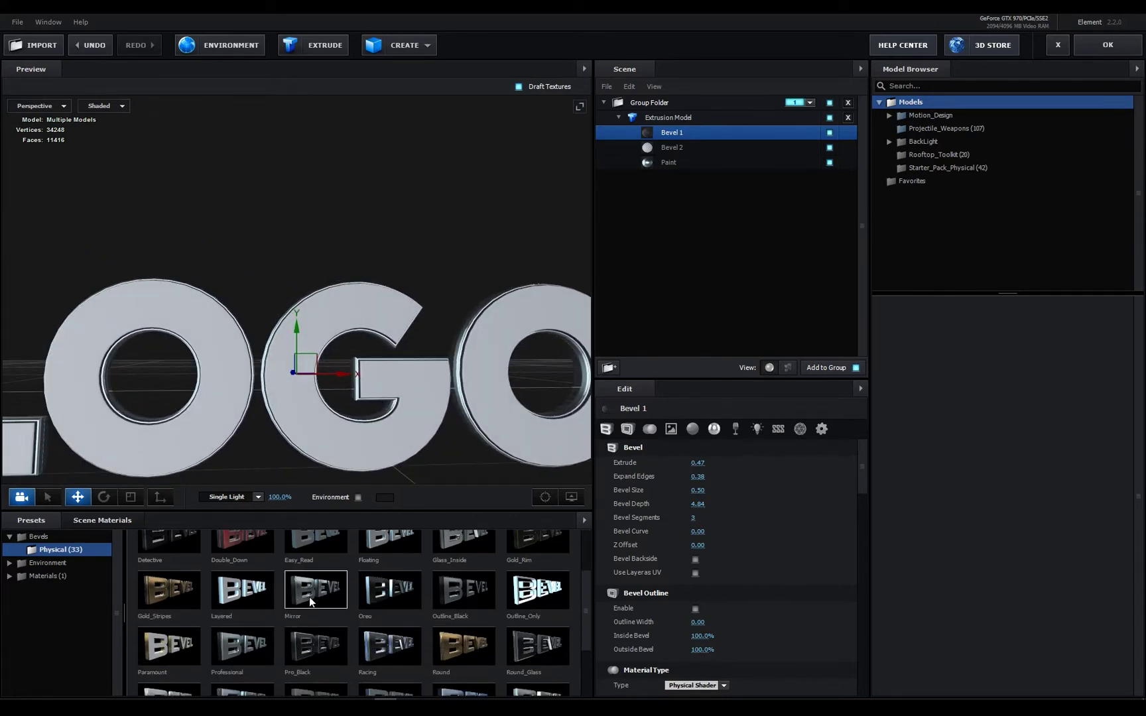
pyautogui.moveTo(309, 597); pyautogui.dragTo(219, 399)
pyautogui.scroll(-3, 227, 393)
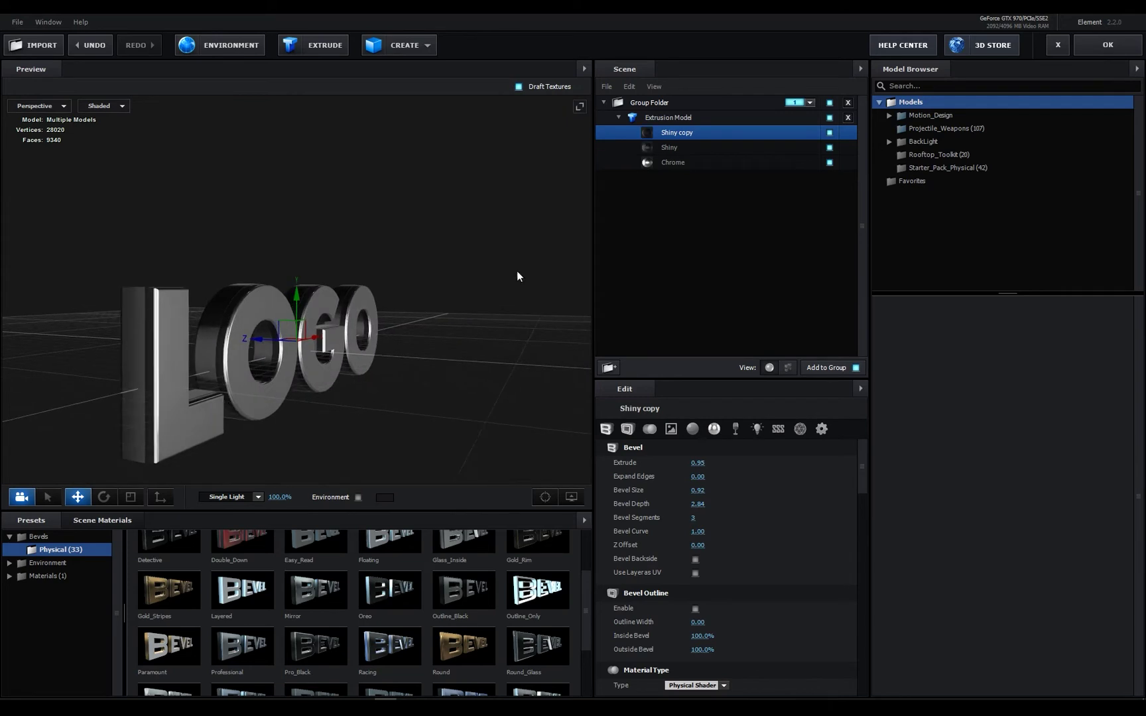
pyautogui.click(670, 148)
pyautogui.click(672, 162)
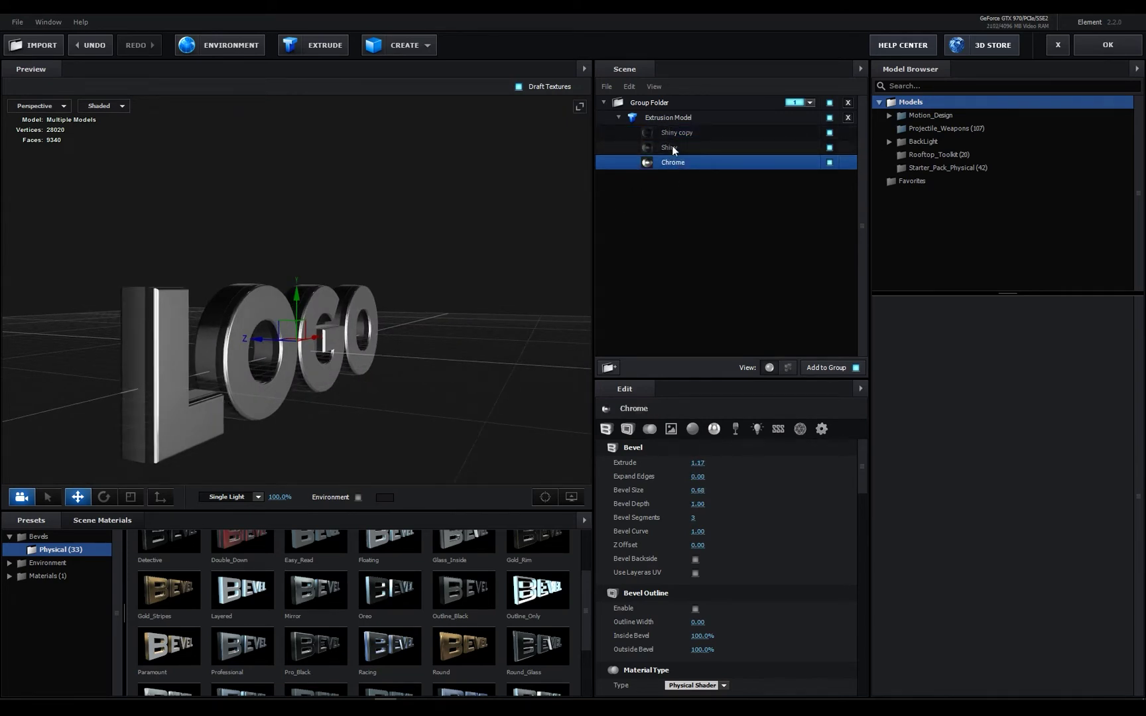
# Step: Apply the Outline_Only bevel preset to the LOGO model and inspect the letters up close
pyautogui.moveTo(534, 603); pyautogui.dragTo(266, 394)
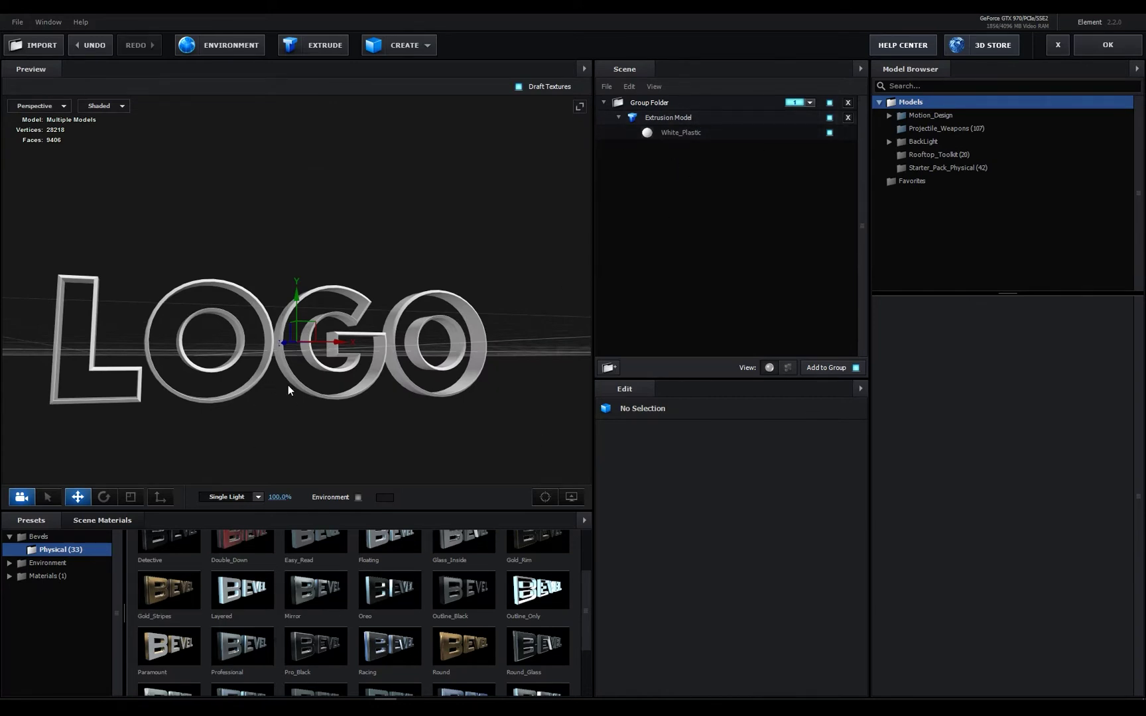
pyautogui.scroll(3, 289, 386)
pyautogui.moveTo(292, 386)
pyautogui.mouseDown()
pyautogui.moveTo(324, 390)
pyautogui.moveTo(228, 384)
pyautogui.moveTo(277, 396)
pyautogui.mouseUp()
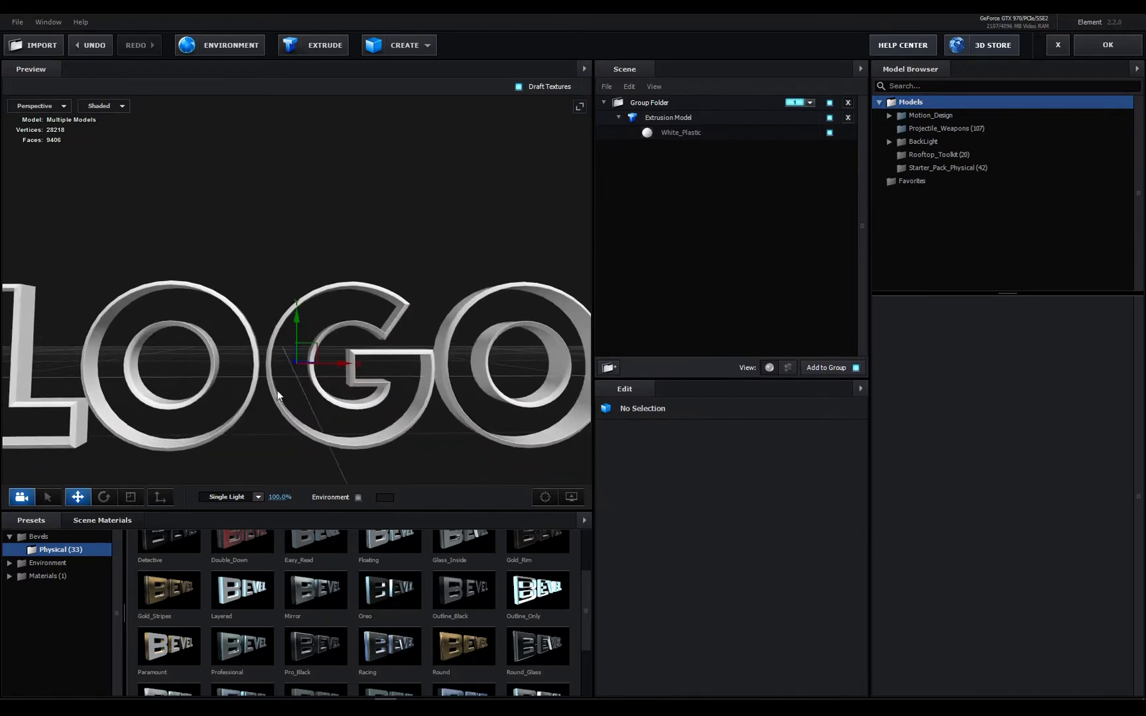
# Step: Apply the Paramount bevel preset to the LOGO model and inspect its gold sides from several angles
pyautogui.scroll(-2, 294, 623)
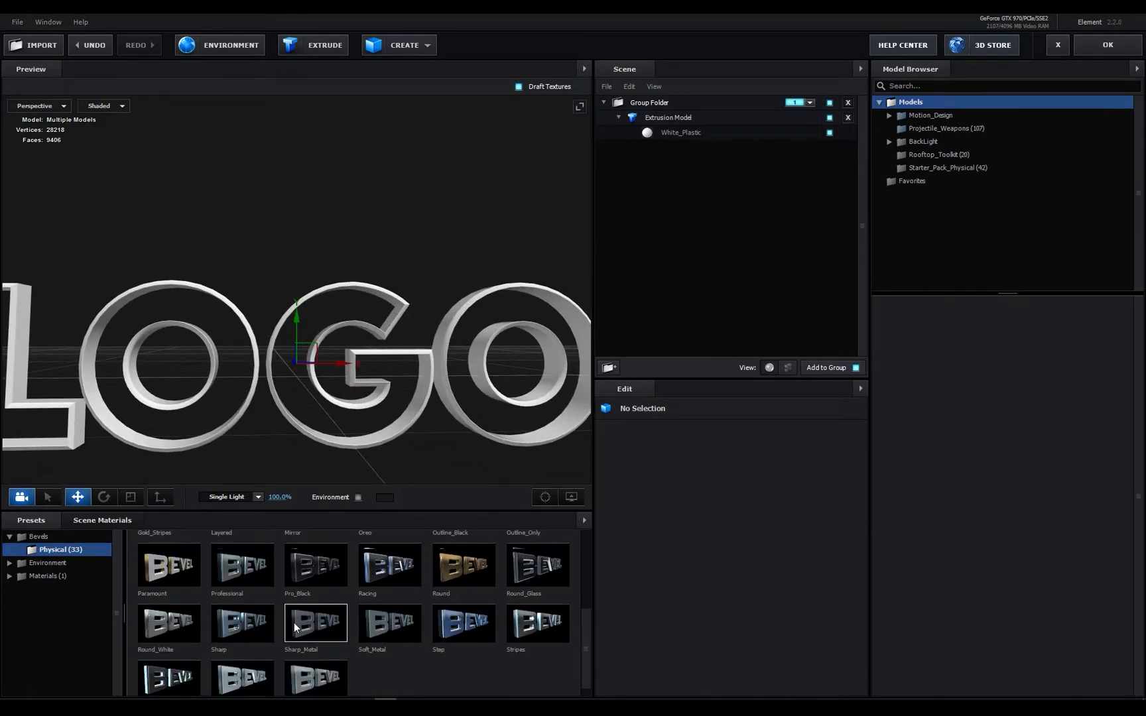
pyautogui.scroll(1, 294, 624)
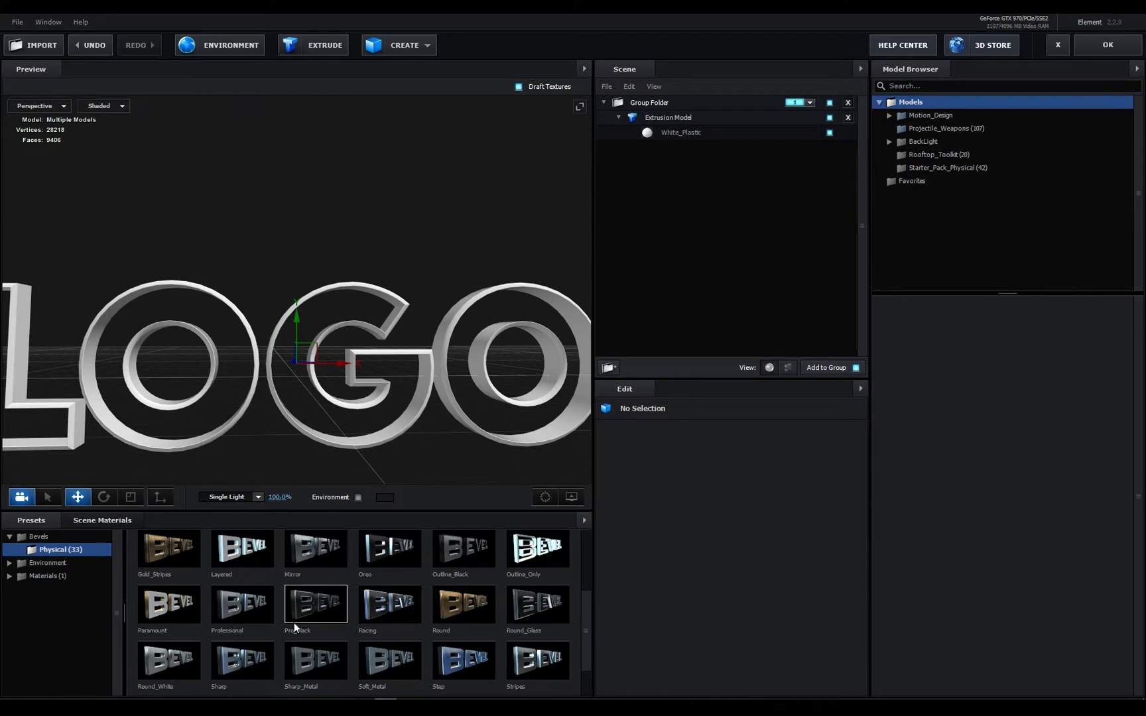
pyautogui.moveTo(167, 609); pyautogui.dragTo(265, 362)
pyautogui.moveTo(220, 420); pyautogui.dragTo(299, 411)
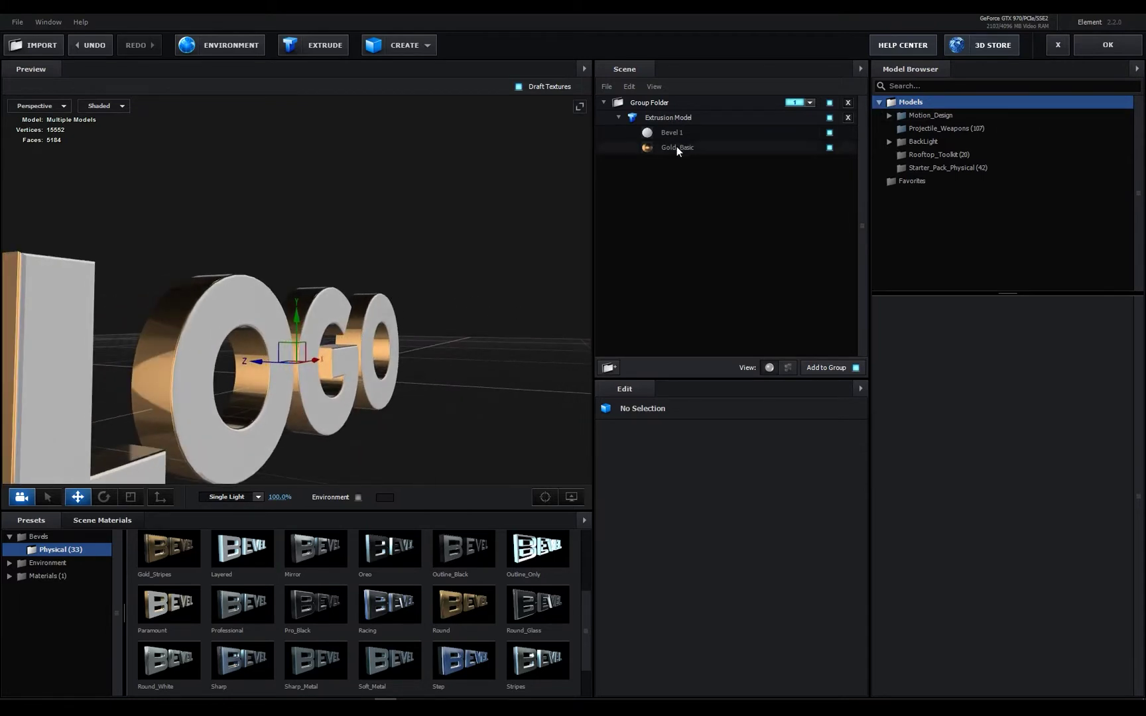
pyautogui.scroll(-3, 230, 390)
pyautogui.moveTo(221, 391); pyautogui.dragTo(373, 327)
pyautogui.moveTo(484, 349); pyautogui.dragTo(595, 342)
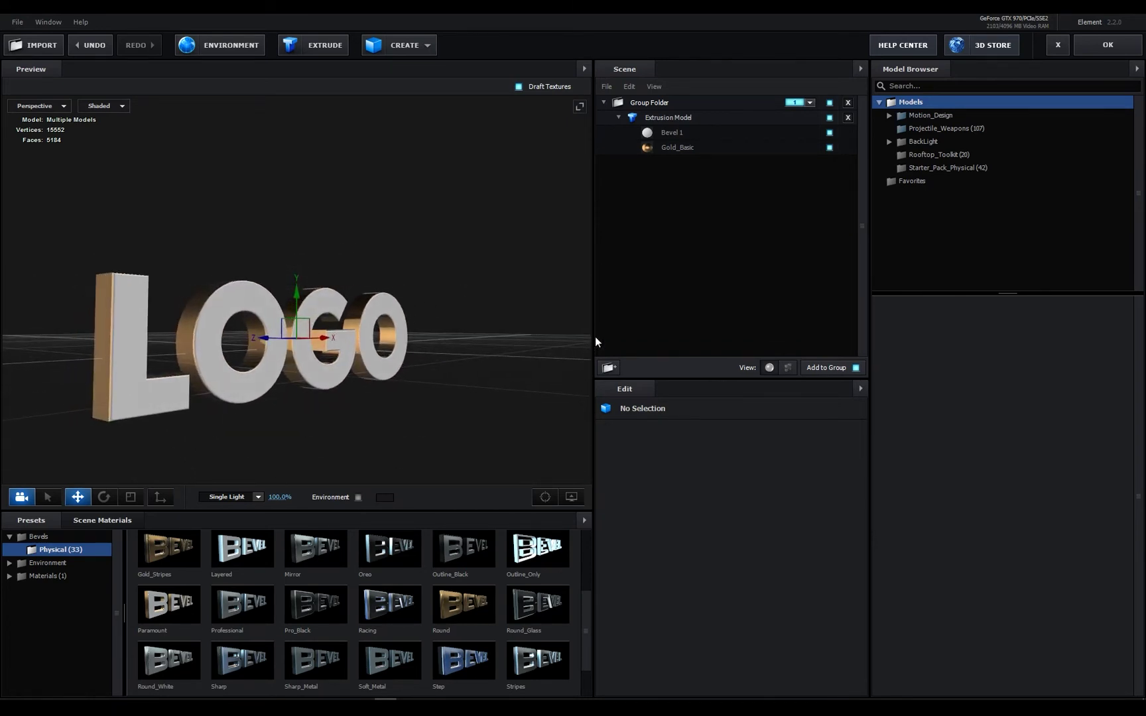
# Step: Select the Gold_Basic layer, try a change to its Extrude value, and undo it
pyautogui.click(672, 146)
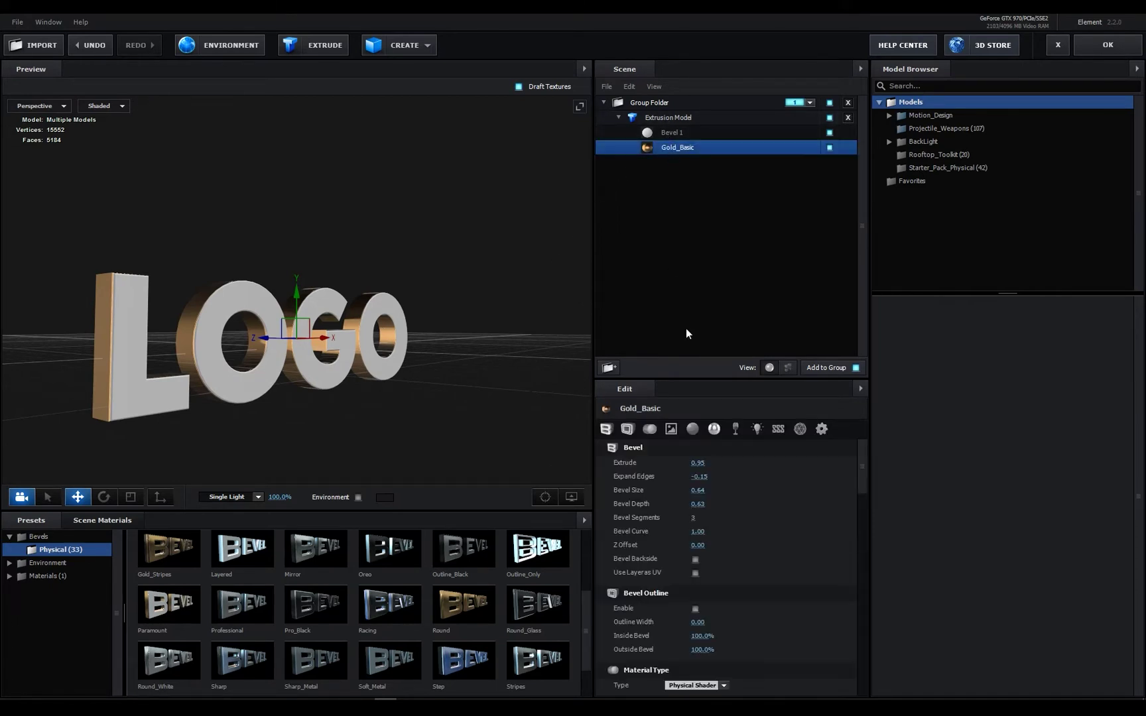
pyautogui.moveTo(702, 462)
pyautogui.mouseDown()
pyautogui.moveTo(729, 463)
pyautogui.moveTo(696, 463)
pyautogui.moveTo(707, 468)
pyautogui.mouseUp()
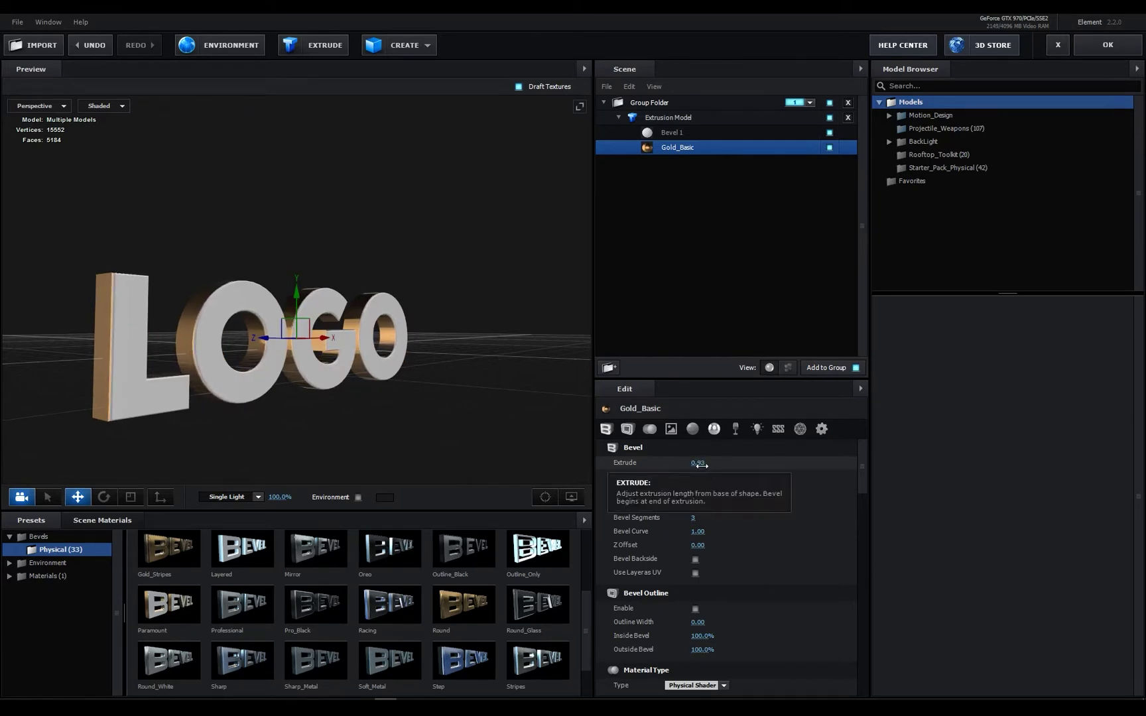
pyautogui.hotkey('ctrl', 'z')
# Step: Hide Bevel 1 to examine the Gold_Basic layer on its own, and show Bevel 1 again
pyautogui.scroll(6, 162, 337)
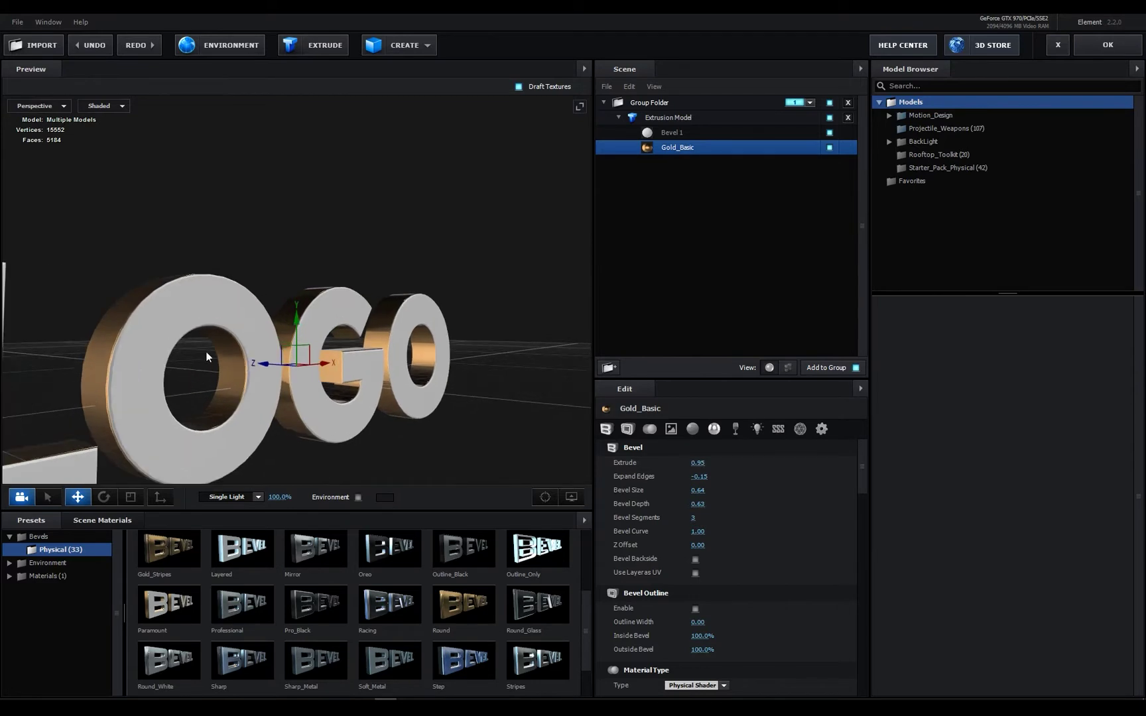
pyautogui.moveTo(262, 365); pyautogui.dragTo(290, 372)
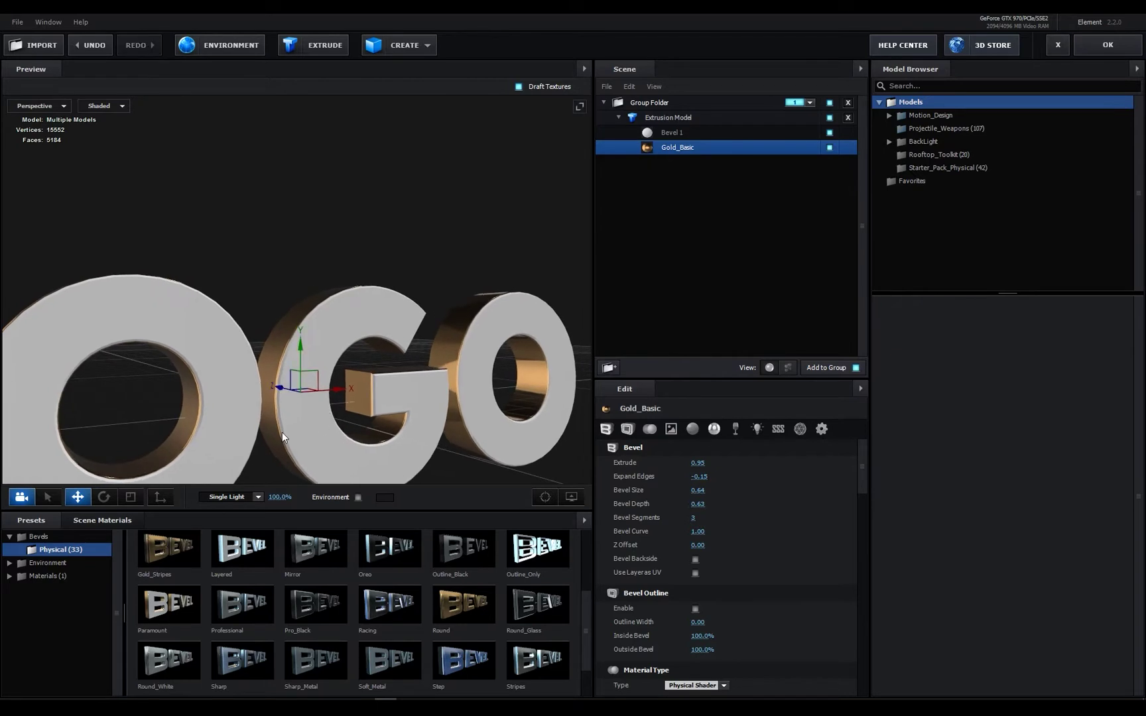
pyautogui.click(829, 132)
pyautogui.moveTo(418, 406); pyautogui.dragTo(326, 406)
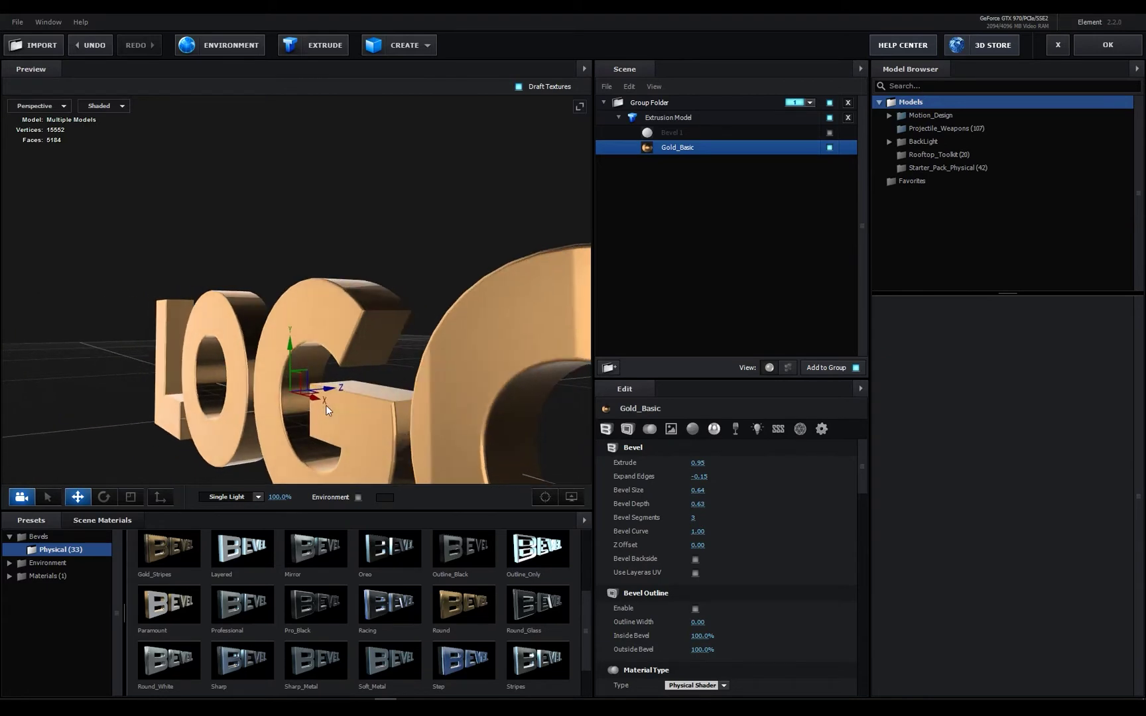
pyautogui.click(829, 133)
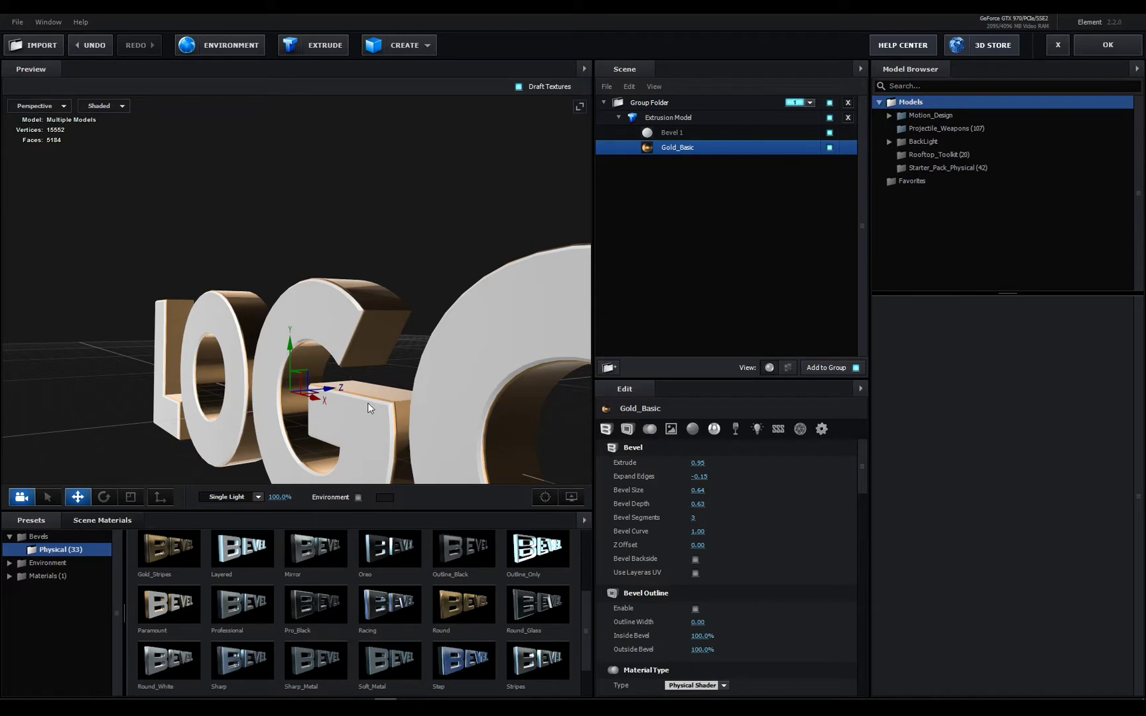
# Step: Enable the Bevel Outline option for the Gold_Basic layer
pyautogui.moveTo(367, 403); pyautogui.dragTo(401, 418)
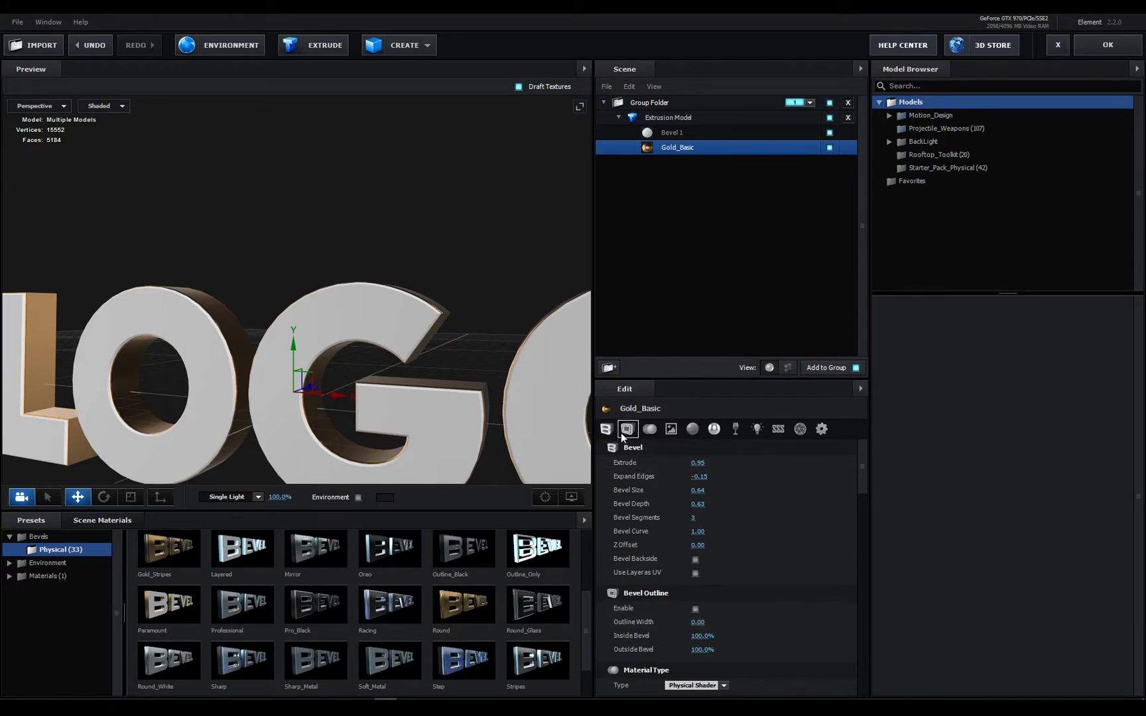
pyautogui.scroll(-3, 677, 614)
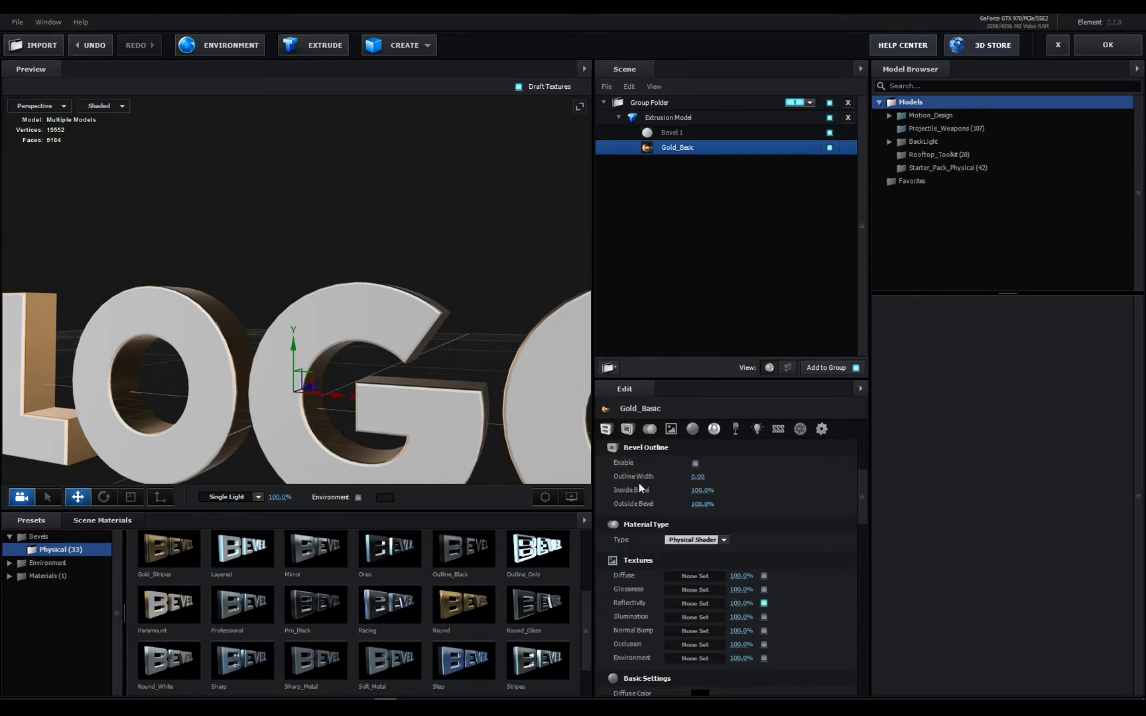
pyautogui.click(694, 463)
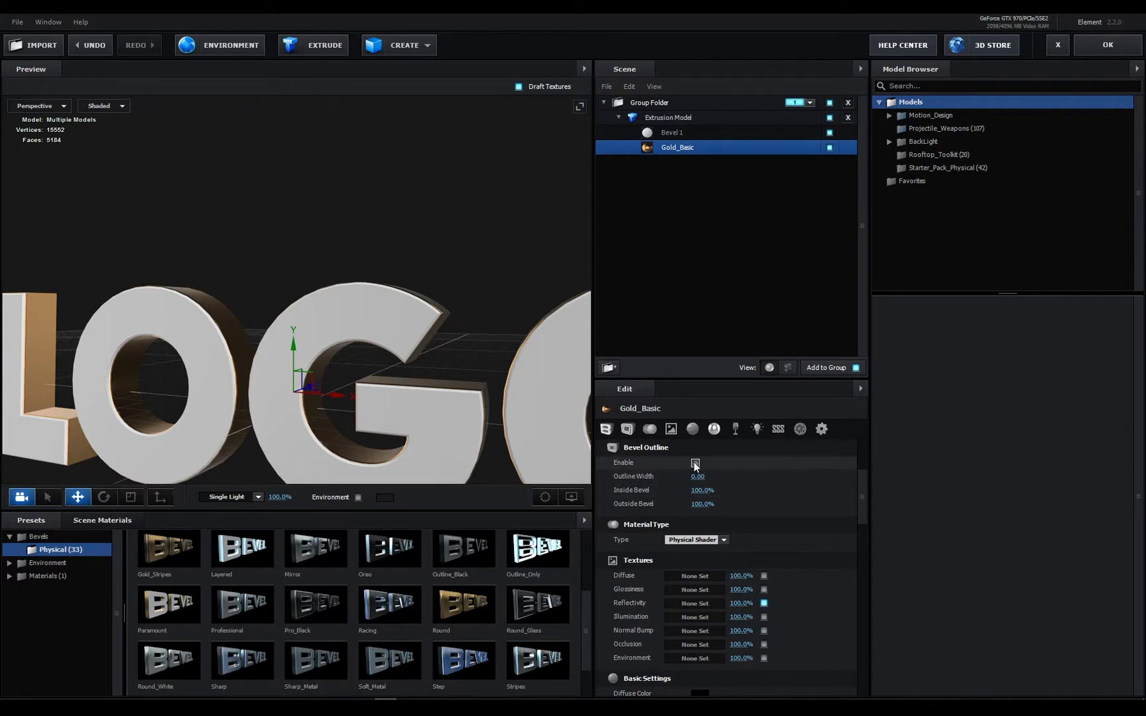
# Step: Increase the Extrude value of Gold_Basic to 1.30 and inspect the gold rim around the letters
pyautogui.click(611, 433)
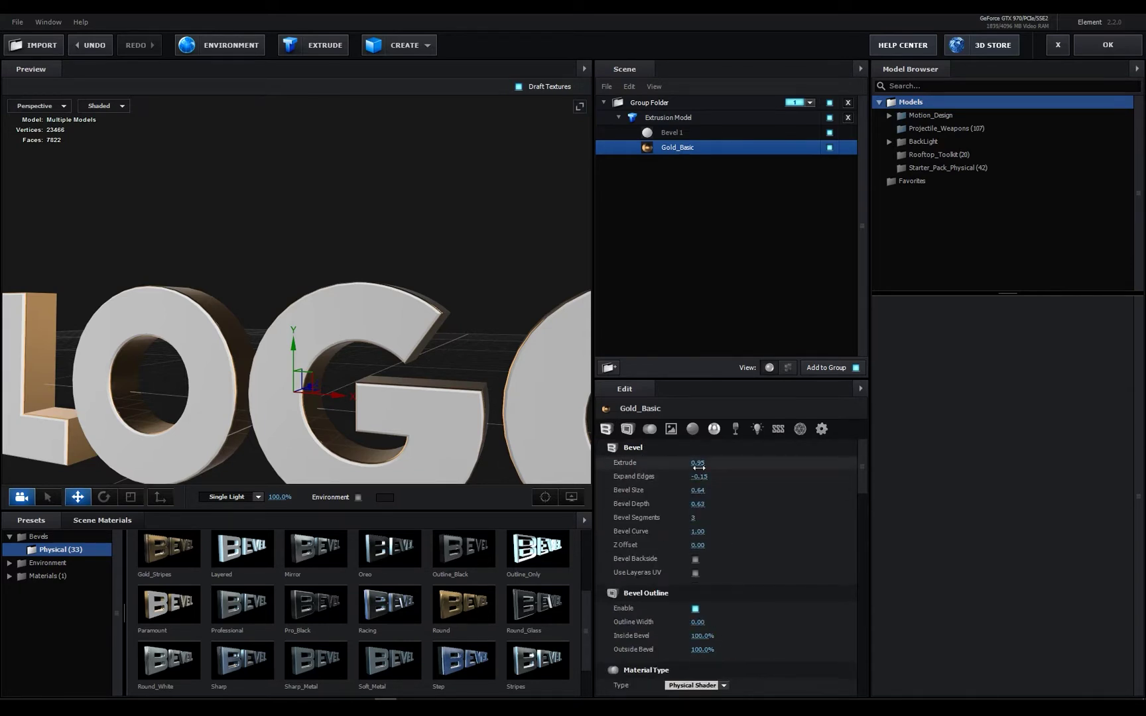
pyautogui.moveTo(698, 468)
pyautogui.mouseDown()
pyautogui.moveTo(737, 469)
pyautogui.moveTo(702, 471)
pyautogui.moveTo(715, 471)
pyautogui.mouseUp()
pyautogui.scroll(-3, 443, 431)
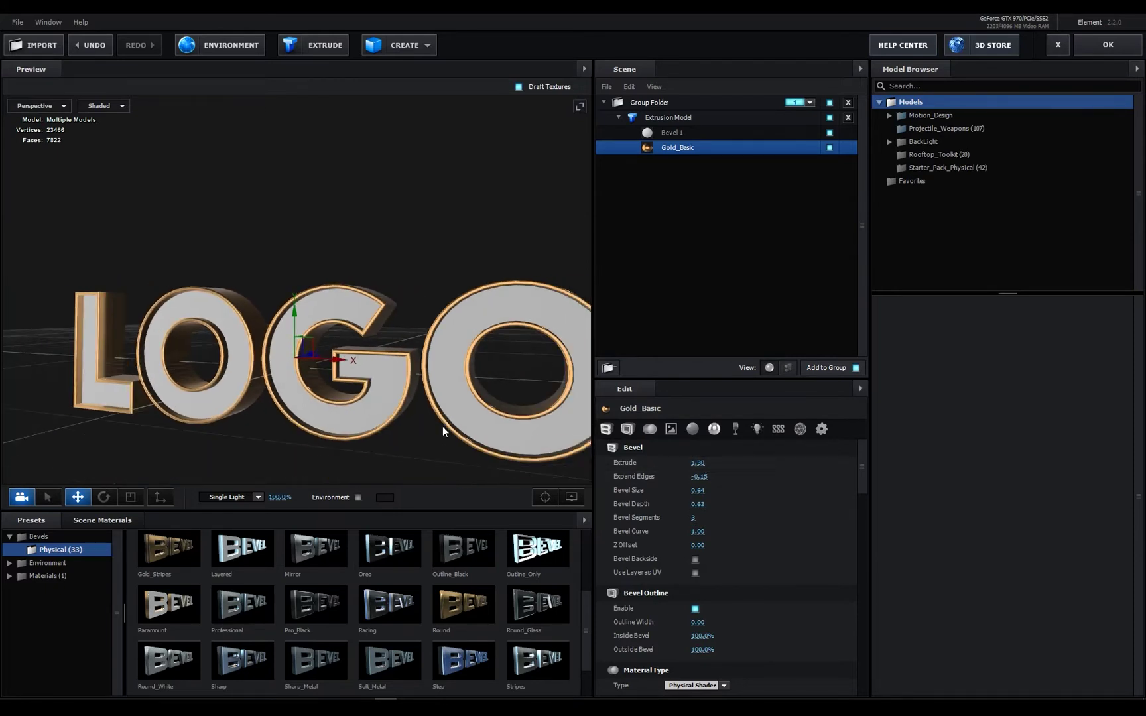
pyautogui.moveTo(443, 427); pyautogui.dragTo(460, 425)
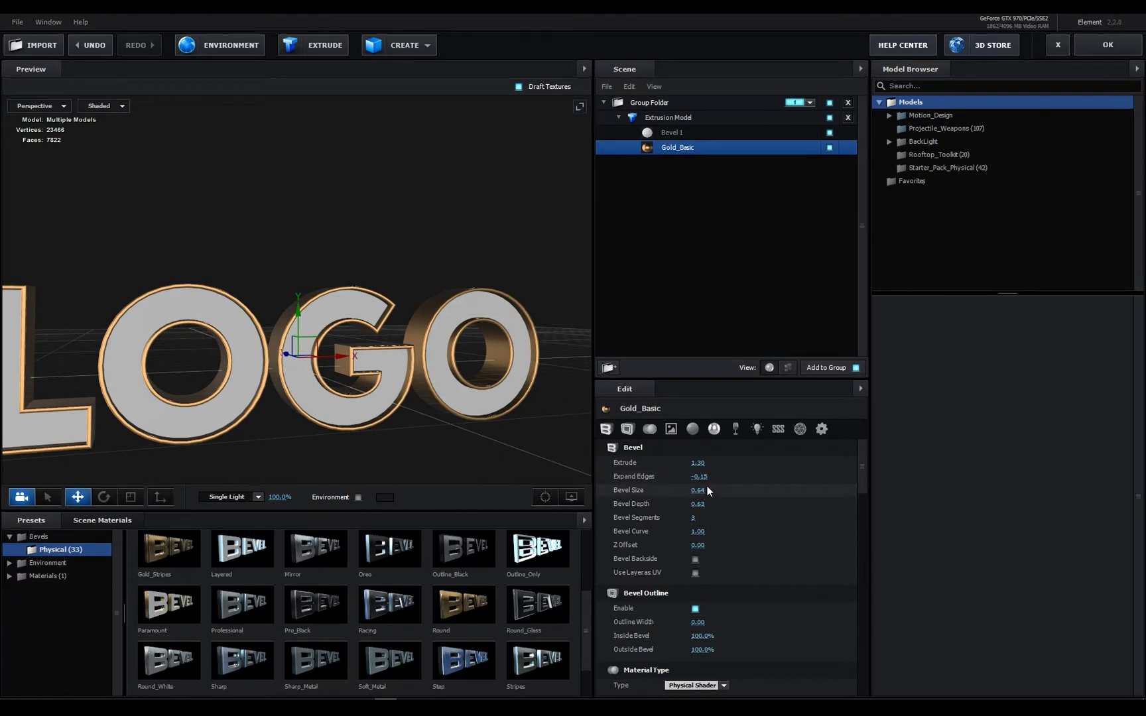
# Step: Try an Expand Edges value of -0.67 on Gold_Basic, and undo it
pyautogui.moveTo(703, 478)
pyautogui.mouseDown()
pyautogui.moveTo(1023, 476)
pyautogui.moveTo(573, 482)
pyautogui.moveTo(699, 479)
pyautogui.mouseUp()
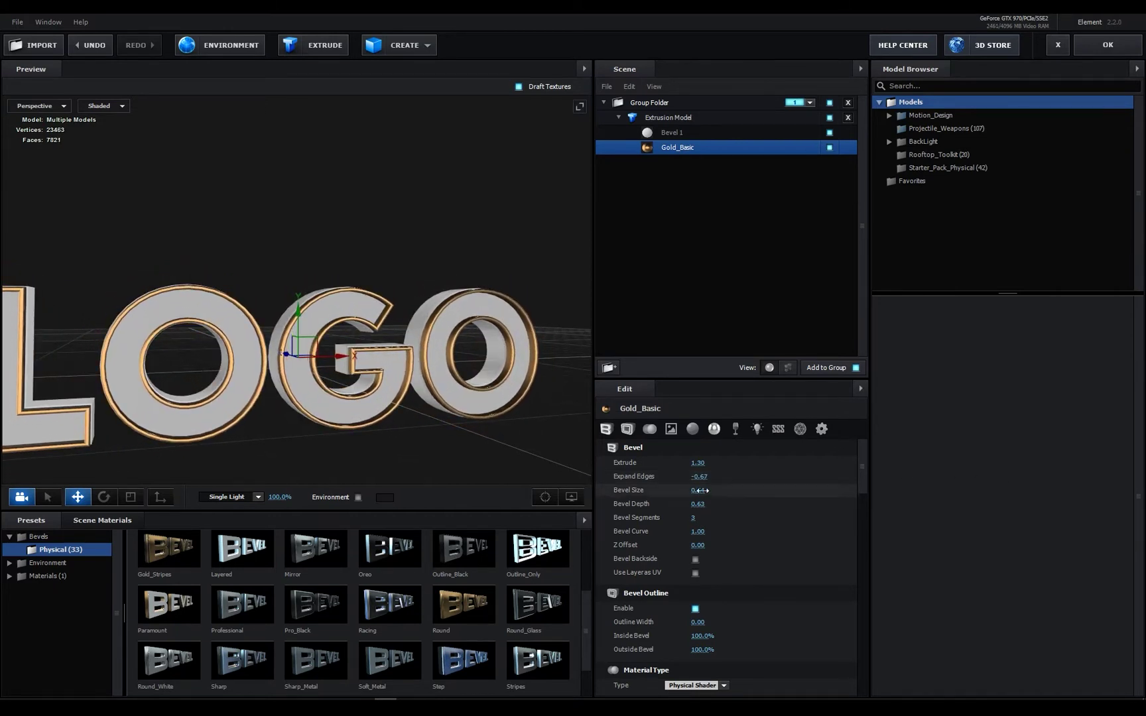
pyautogui.hotkey('ctrl', 'z')
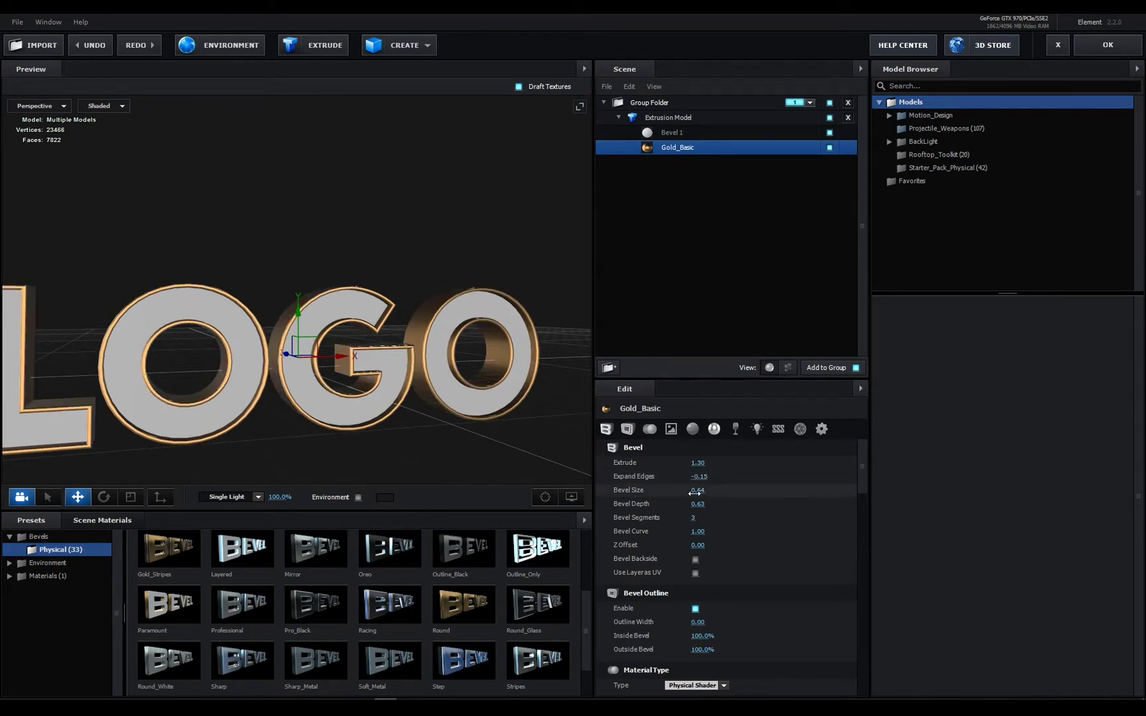
# Step: Increase the Bevel Size of Gold_Basic to 1.82 to thicken the gold outline around the letters
pyautogui.scroll(5, 269, 322)
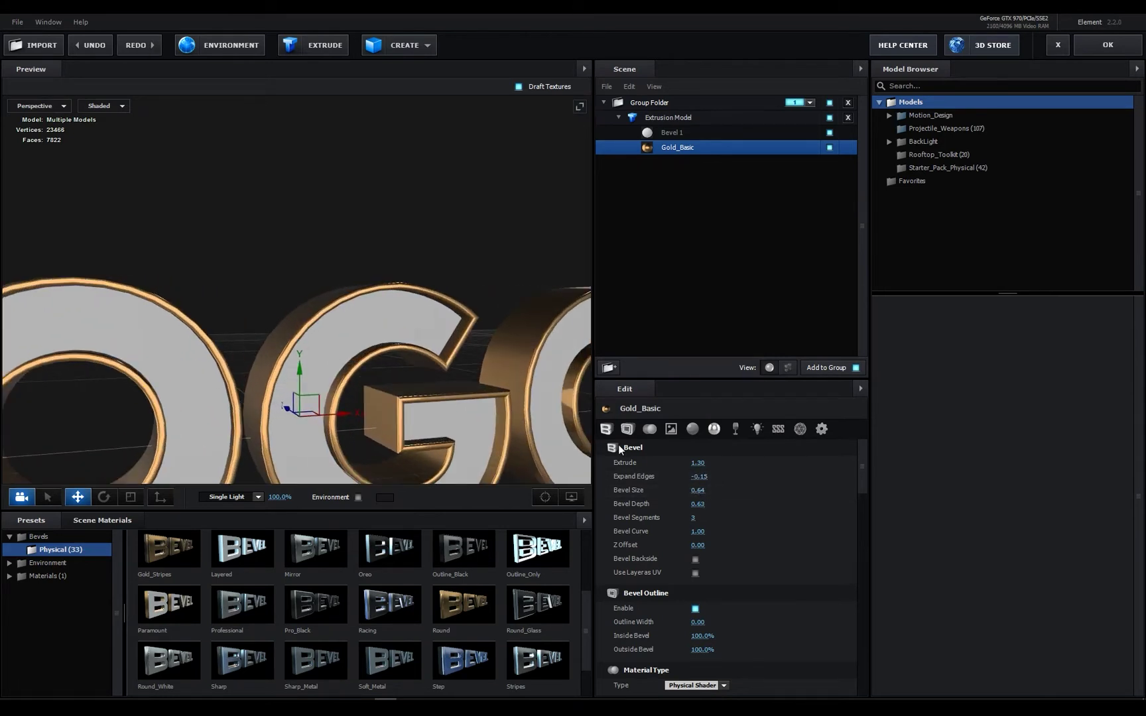
pyautogui.moveTo(719, 491)
pyautogui.mouseDown()
pyautogui.moveTo(831, 490)
pyautogui.moveTo(678, 496)
pyautogui.moveTo(709, 496)
pyautogui.mouseUp()
pyautogui.scroll(-6, 340, 392)
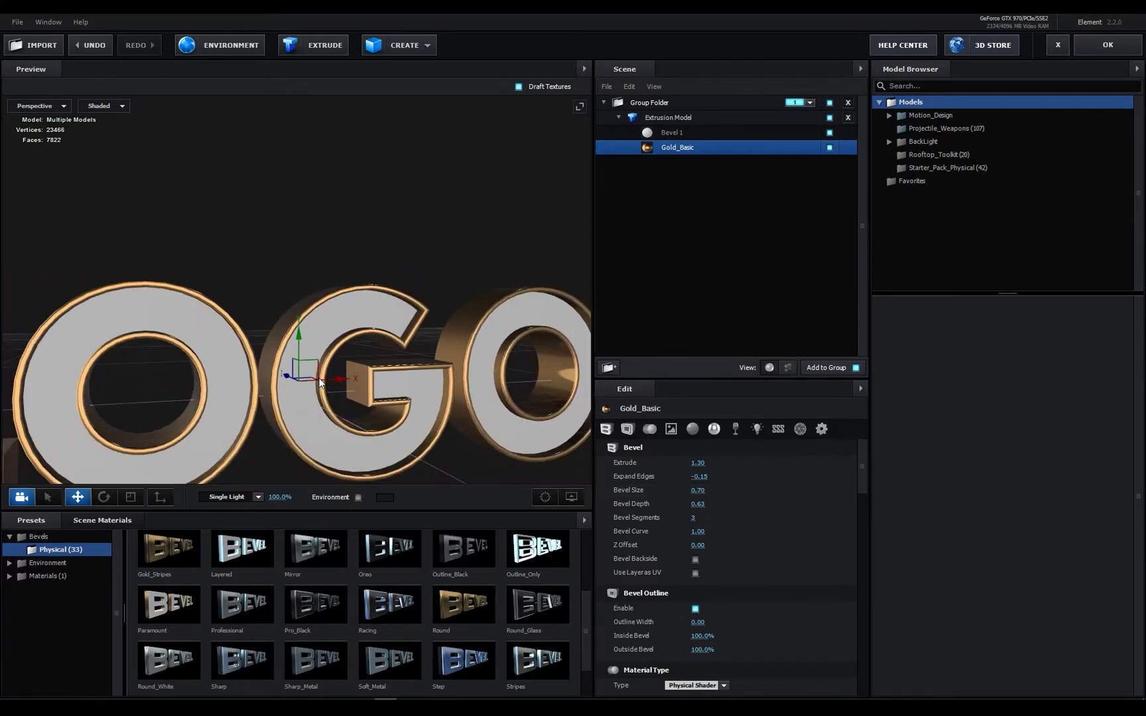
pyautogui.moveTo(342, 406); pyautogui.dragTo(322, 420)
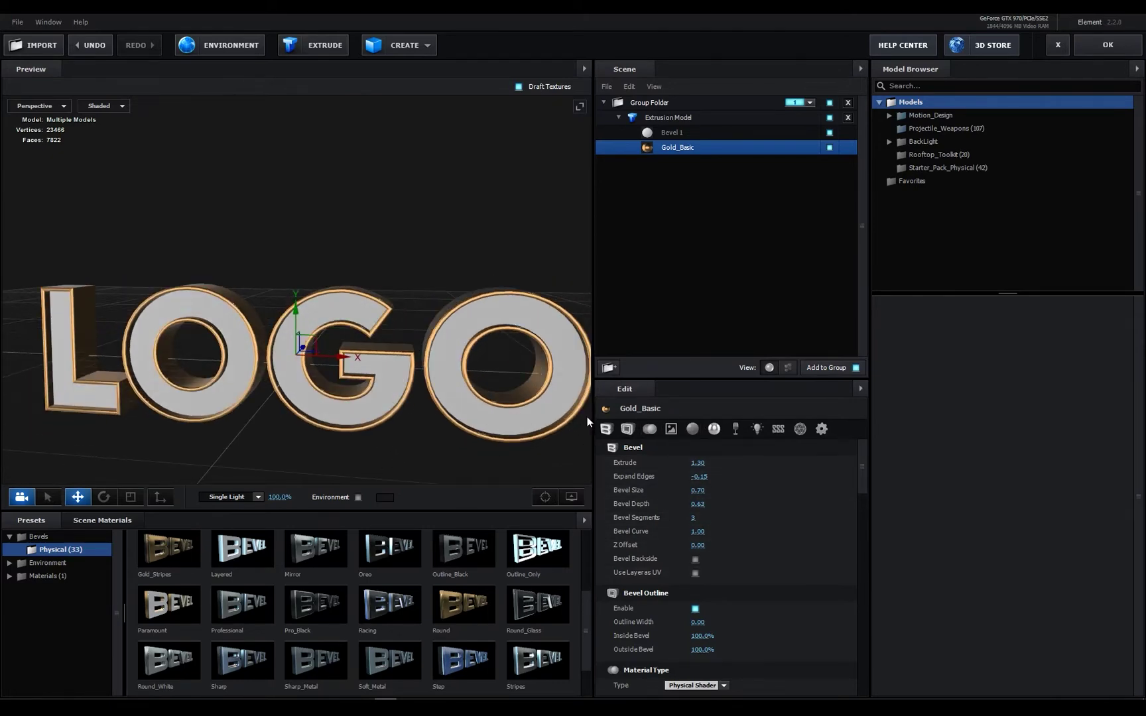
pyautogui.moveTo(746, 491); pyautogui.dragTo(760, 514)
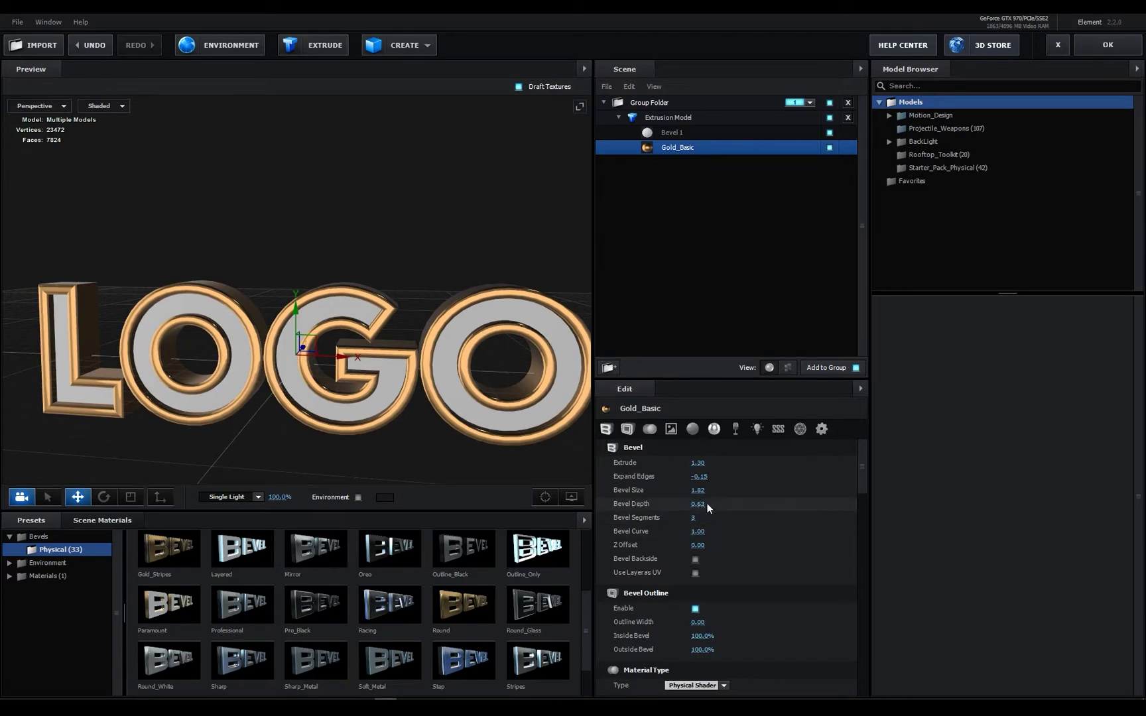
# Step: Try Bevel Depth values of 1.40 and 4.92 on Gold_Basic and inspect the outline's profile from the side
pyautogui.moveTo(703, 508); pyautogui.dragTo(747, 507)
pyautogui.scroll(6, 424, 365)
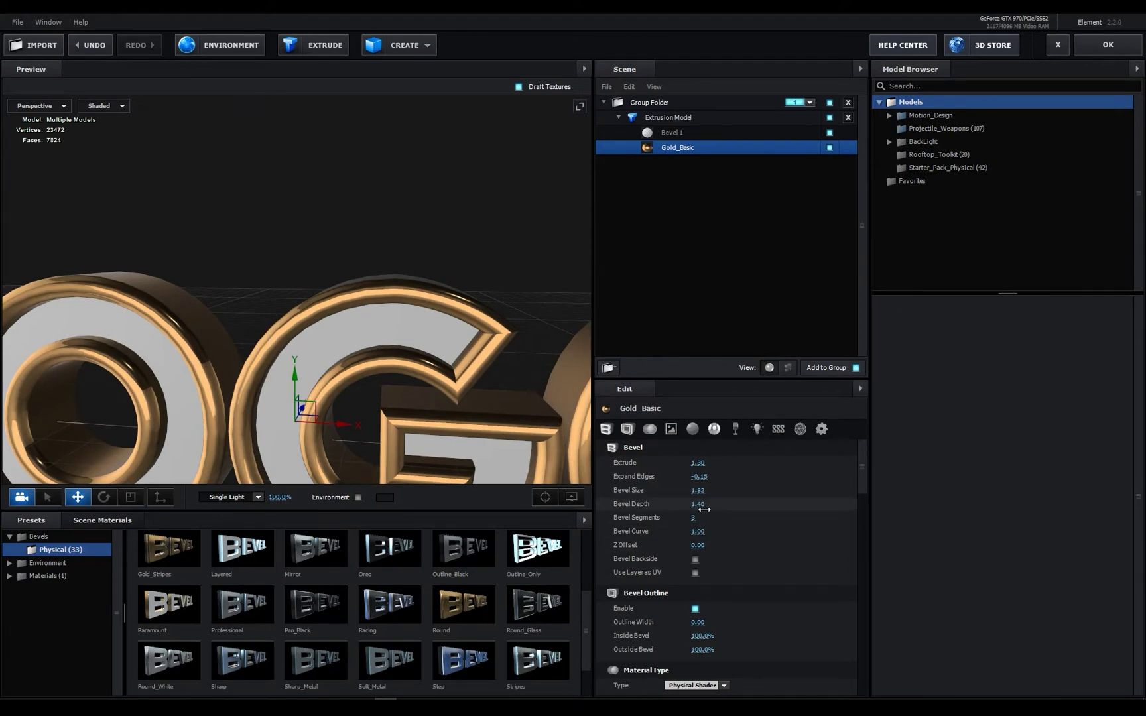
pyautogui.moveTo(704, 509); pyautogui.dragTo(910, 507)
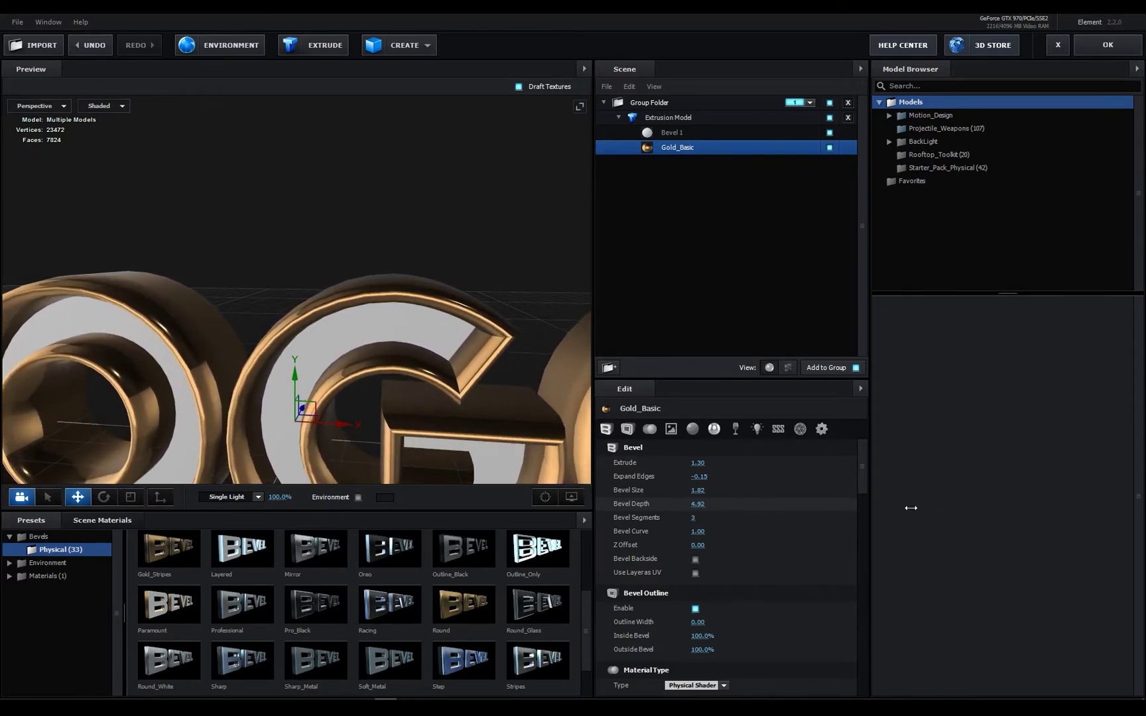
pyautogui.moveTo(537, 411); pyautogui.dragTo(359, 399)
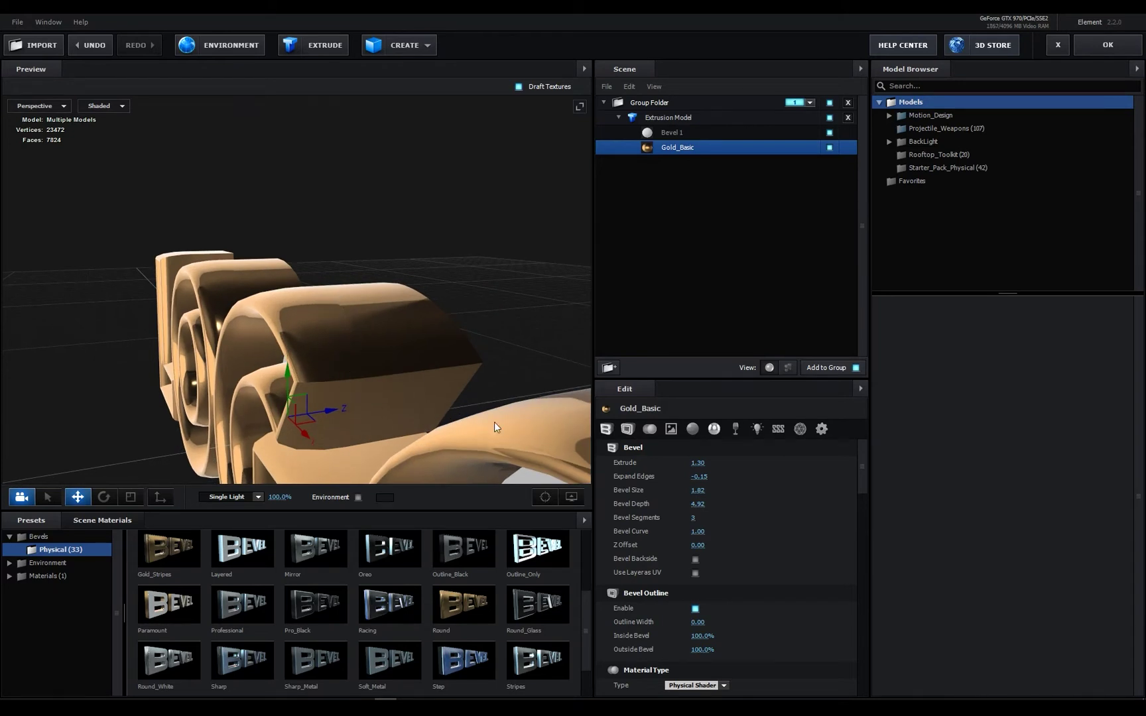
# Step: Set the Bevel Depth of Gold_Basic to 0.27 after trying -0.01
pyautogui.moveTo(699, 506); pyautogui.dragTo(409, 507)
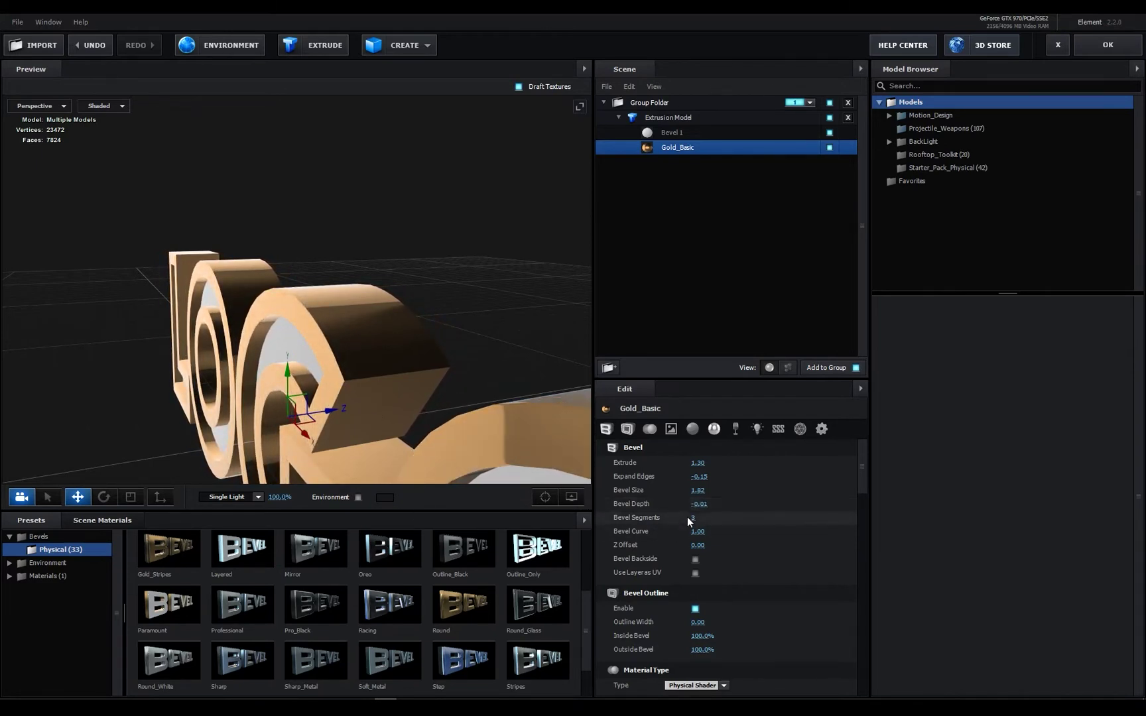
pyautogui.moveTo(697, 504); pyautogui.dragTo(713, 507)
pyautogui.scroll(-3, 447, 449)
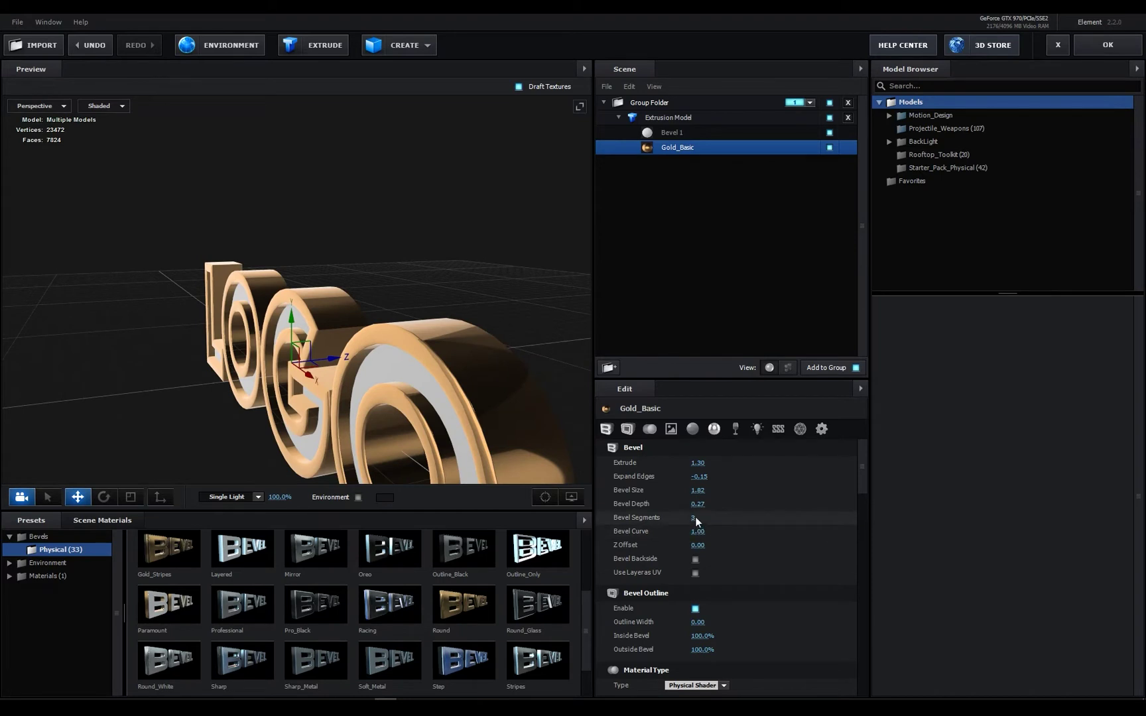
# Step: Try 10 Bevel Segments on Gold_Basic, inspect the outline's curve up close, and return the value to 3
pyautogui.moveTo(695, 517); pyautogui.dragTo(722, 523)
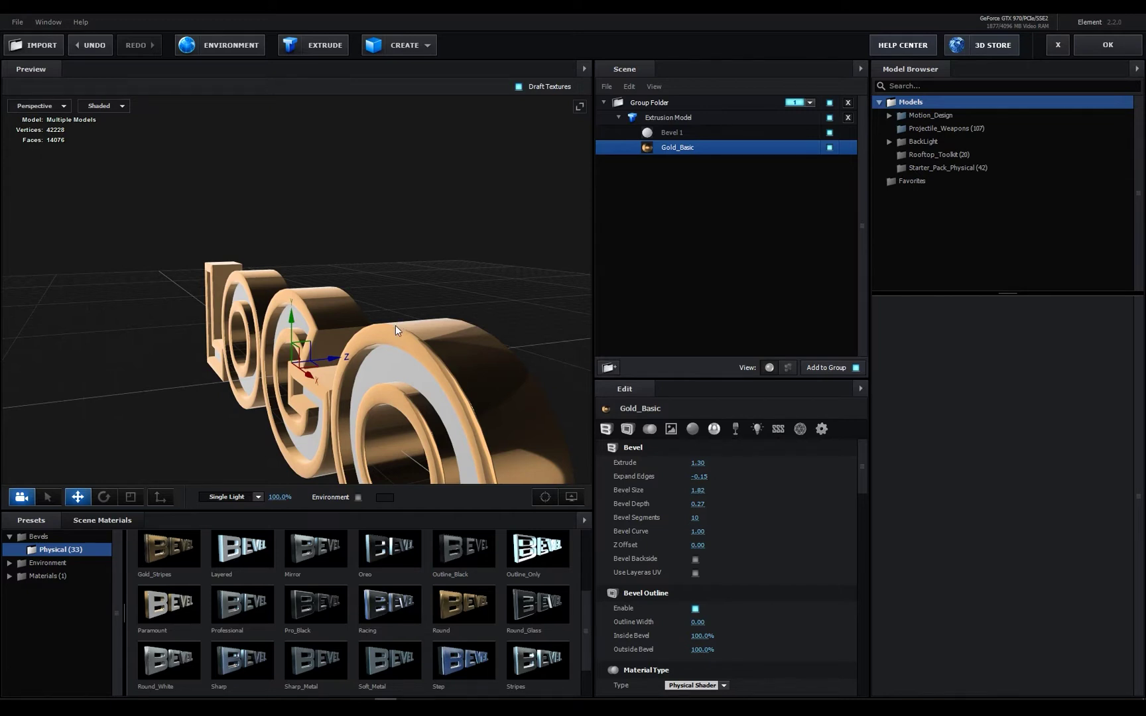
pyautogui.moveTo(397, 325); pyautogui.dragTo(403, 457, button='right')
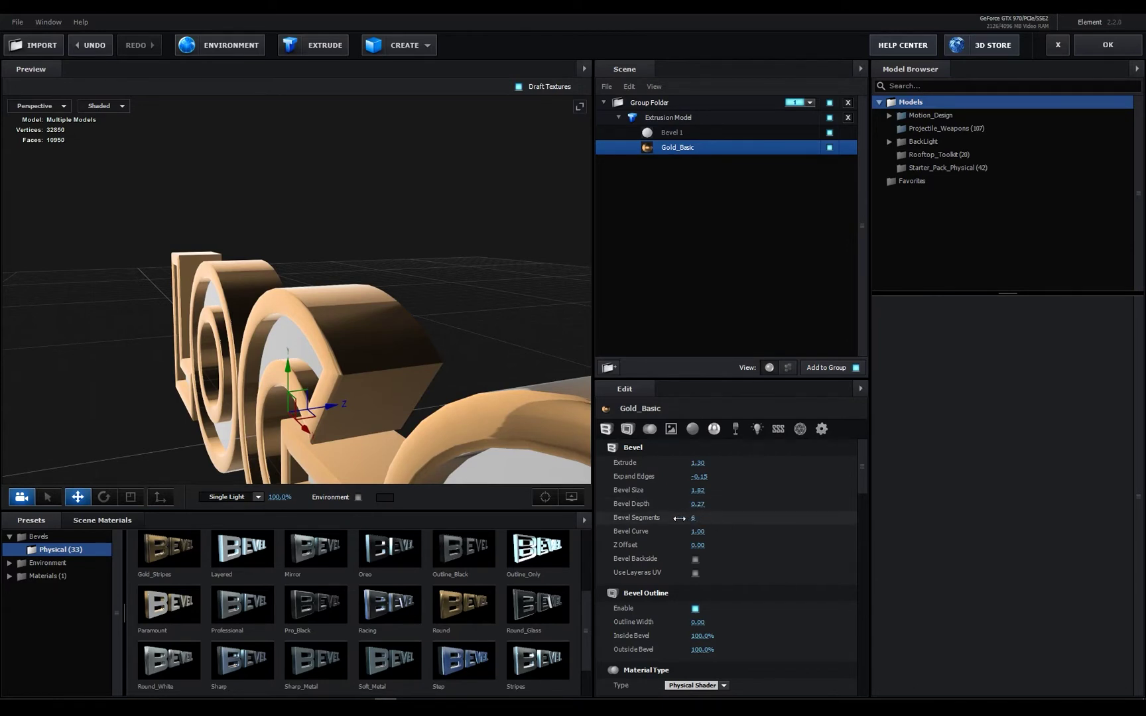
pyautogui.moveTo(679, 518); pyautogui.dragTo(674, 522)
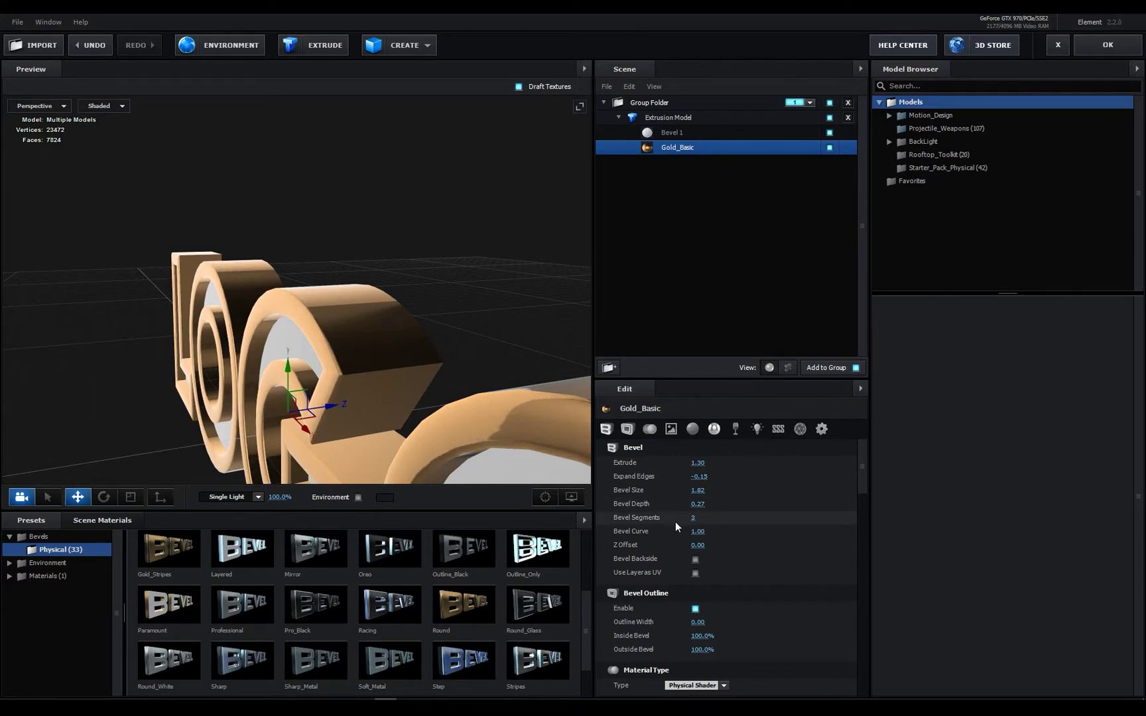
pyautogui.moveTo(528, 455)
pyautogui.mouseDown()
pyautogui.moveTo(538, 454)
pyautogui.moveTo(526, 457)
pyautogui.mouseUp()
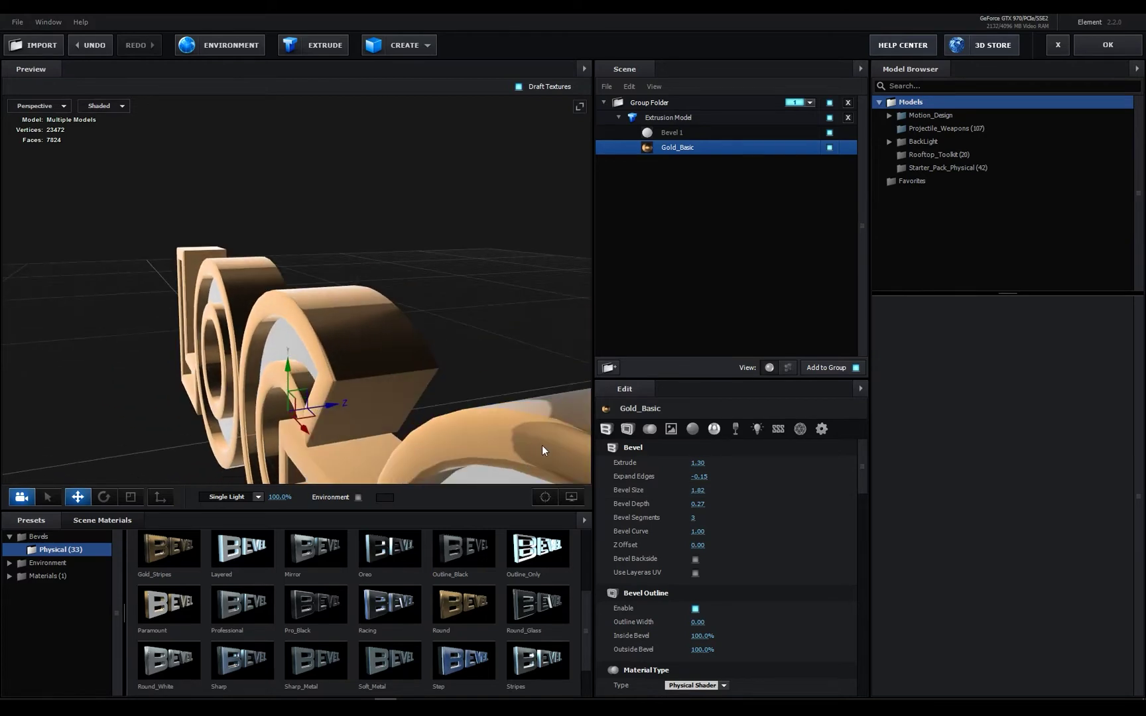
# Step: Enable the Wireframe option for Gold_Basic to show the bevel's mesh lines, and return to the bevel settings
pyautogui.scroll(-15, 744, 555)
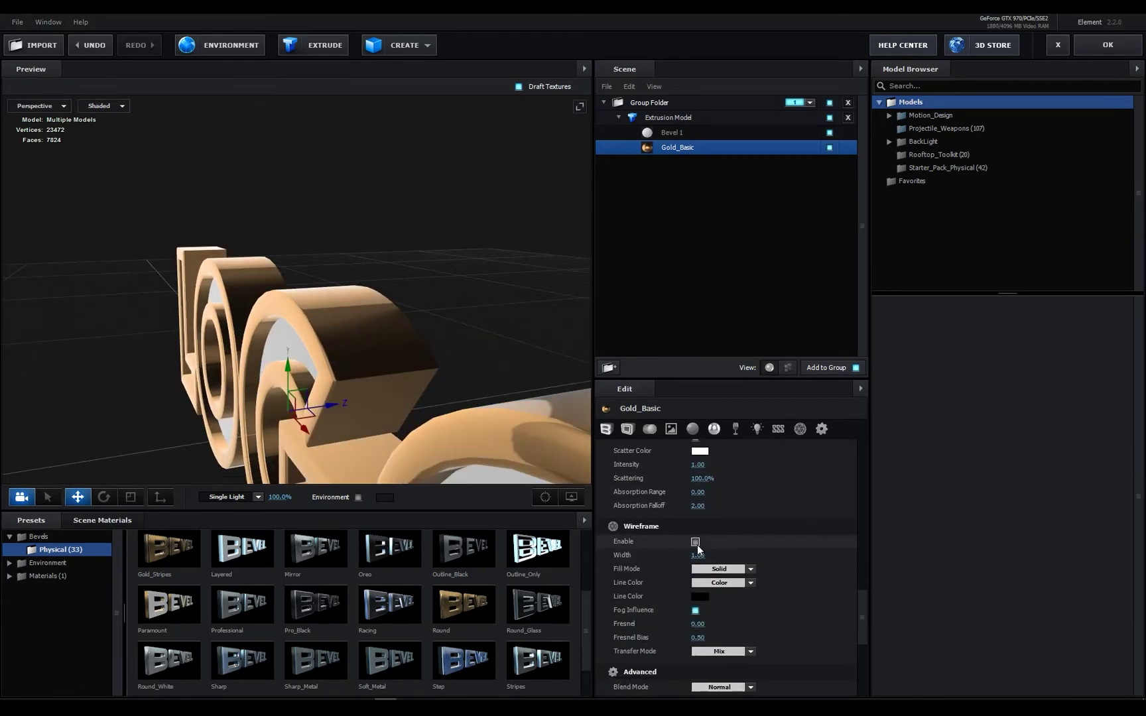
pyautogui.click(696, 543)
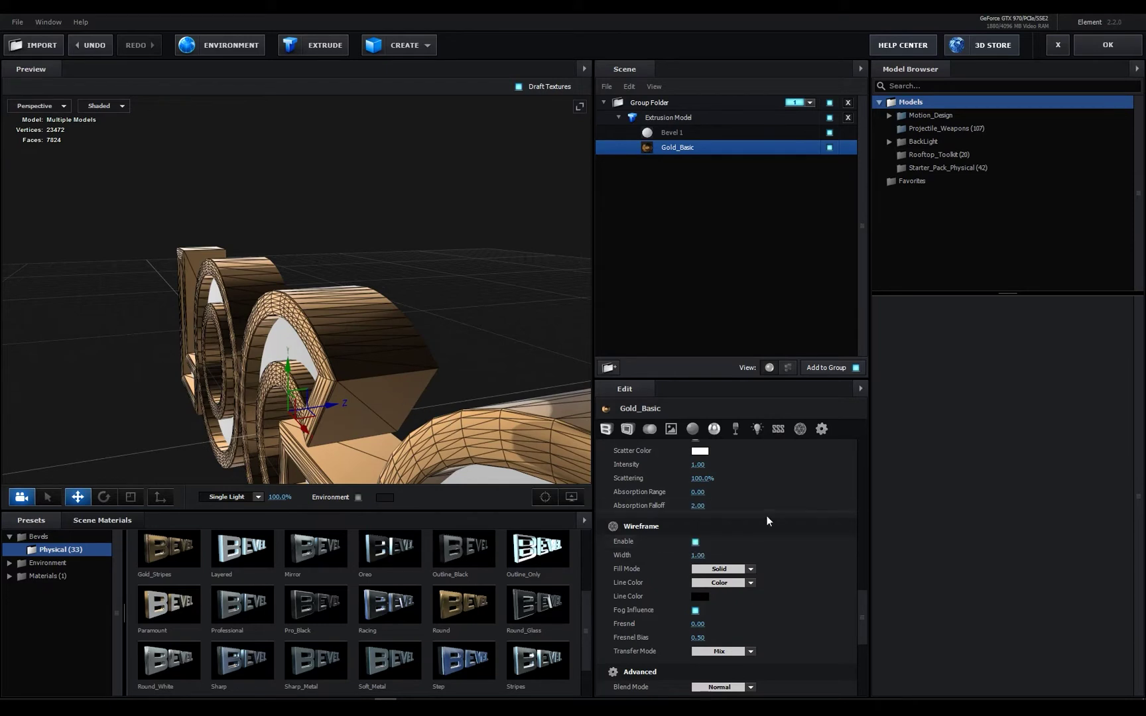
pyautogui.scroll(12, 767, 521)
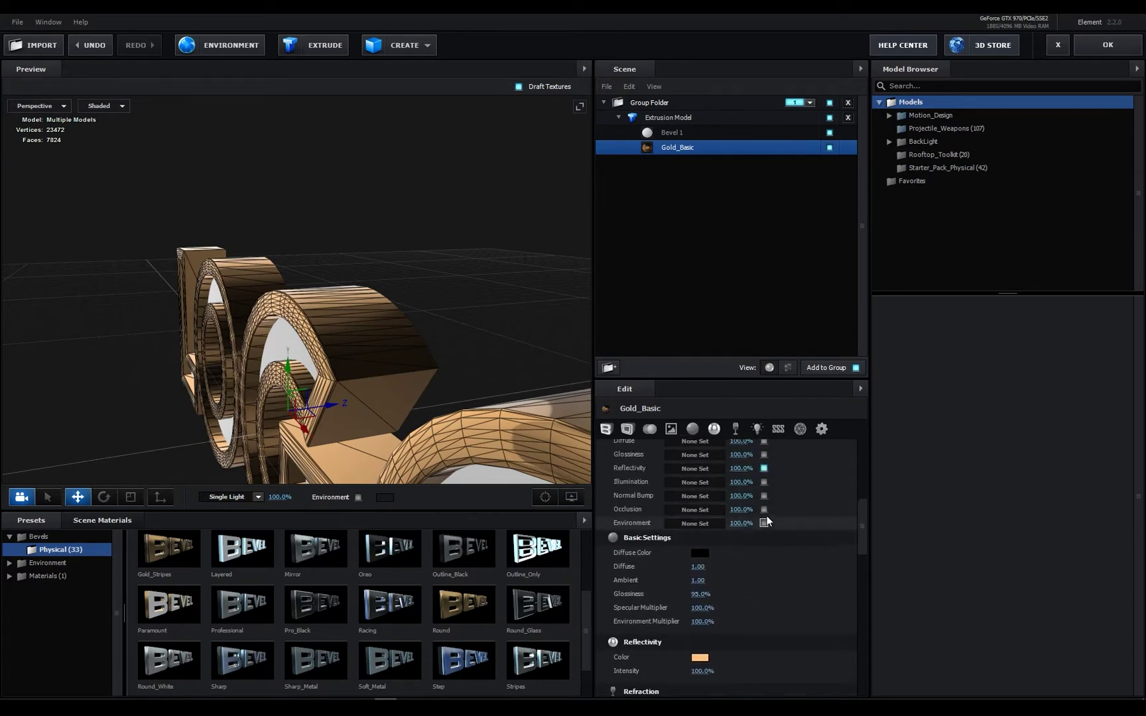
pyautogui.scroll(8, 766, 522)
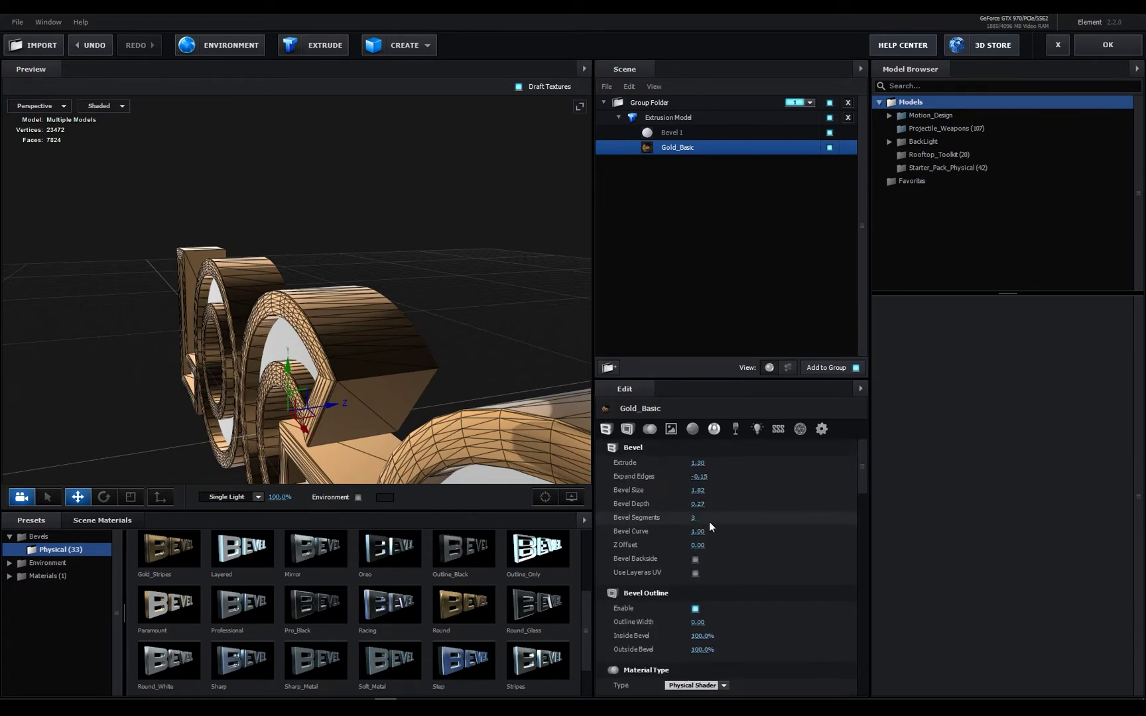
# Step: Set the Bevel Segments of Gold_Basic to 5 and view the wireframed letters from the front
pyautogui.moveTo(692, 520); pyautogui.dragTo(729, 525)
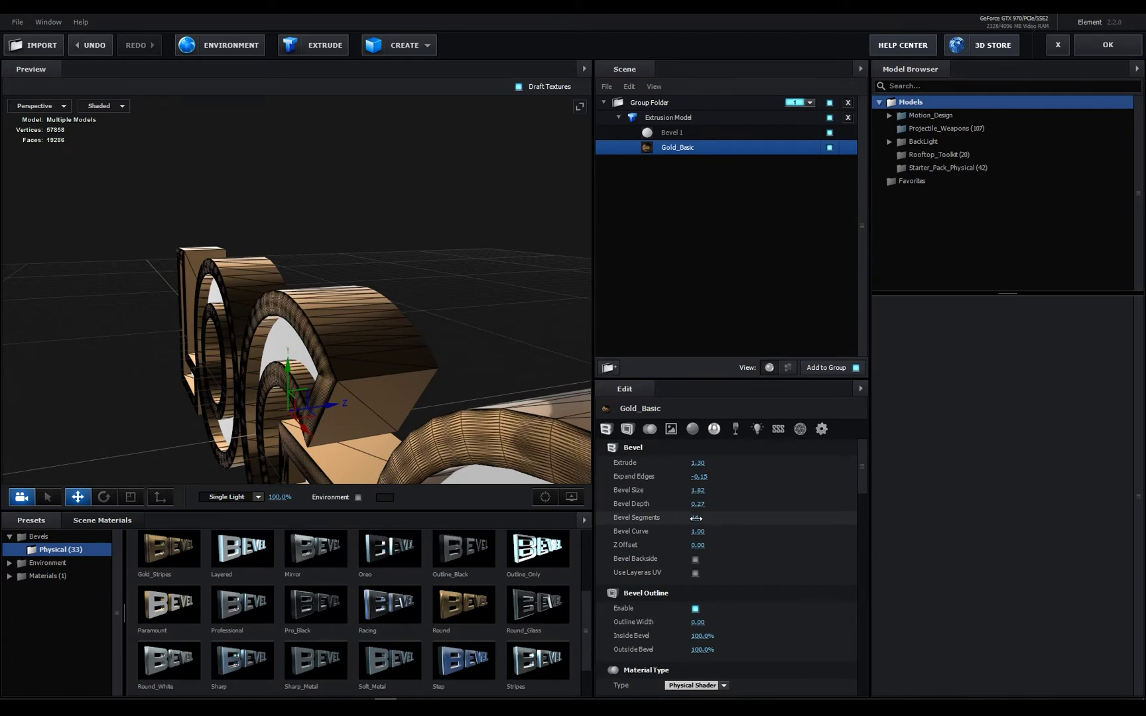
pyautogui.write('5')
pyautogui.click(756, 528)
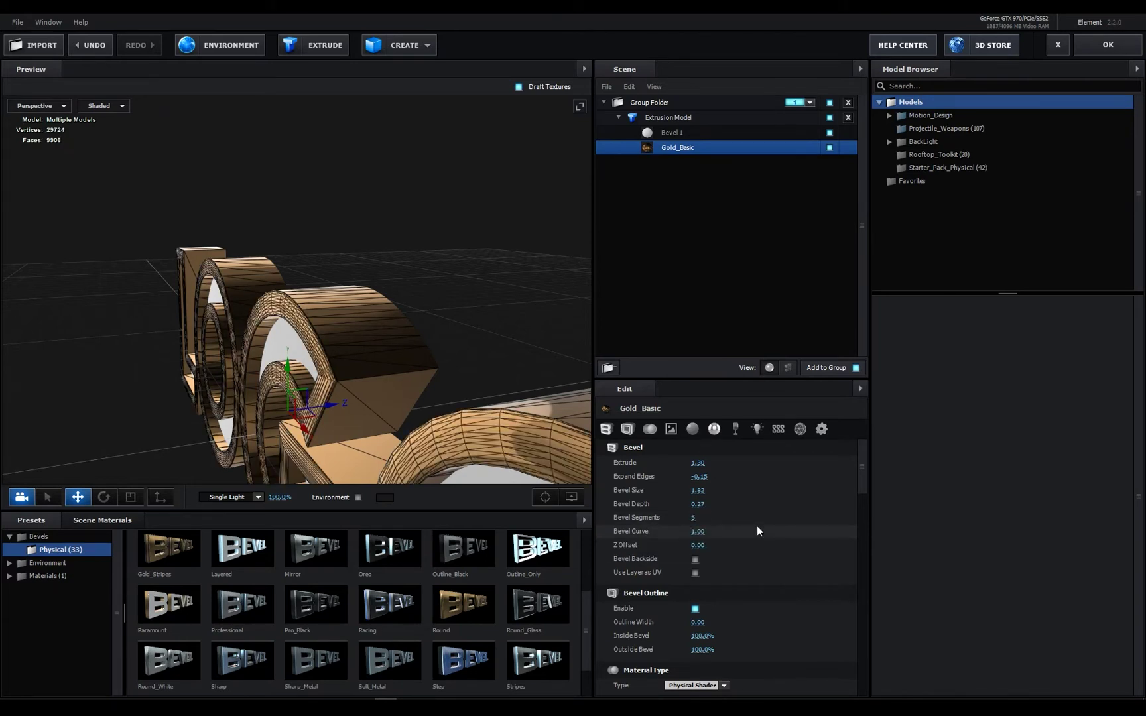
pyautogui.moveTo(478, 414); pyautogui.dragTo(423, 404)
pyautogui.moveTo(442, 449); pyautogui.dragTo(496, 443)
# Step: Disable the Wireframe option for Gold_Basic and return to its bevel settings
pyautogui.scroll(-3, 817, 581)
pyautogui.scroll(-8, 816, 581)
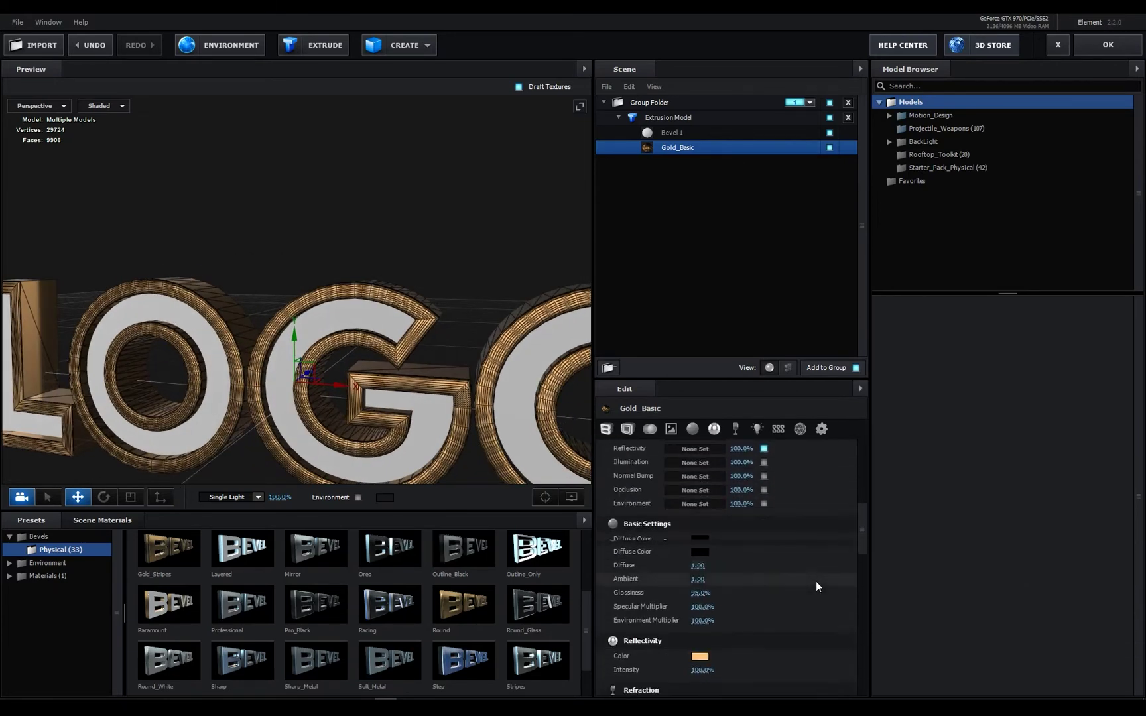
pyautogui.scroll(-2, 817, 582)
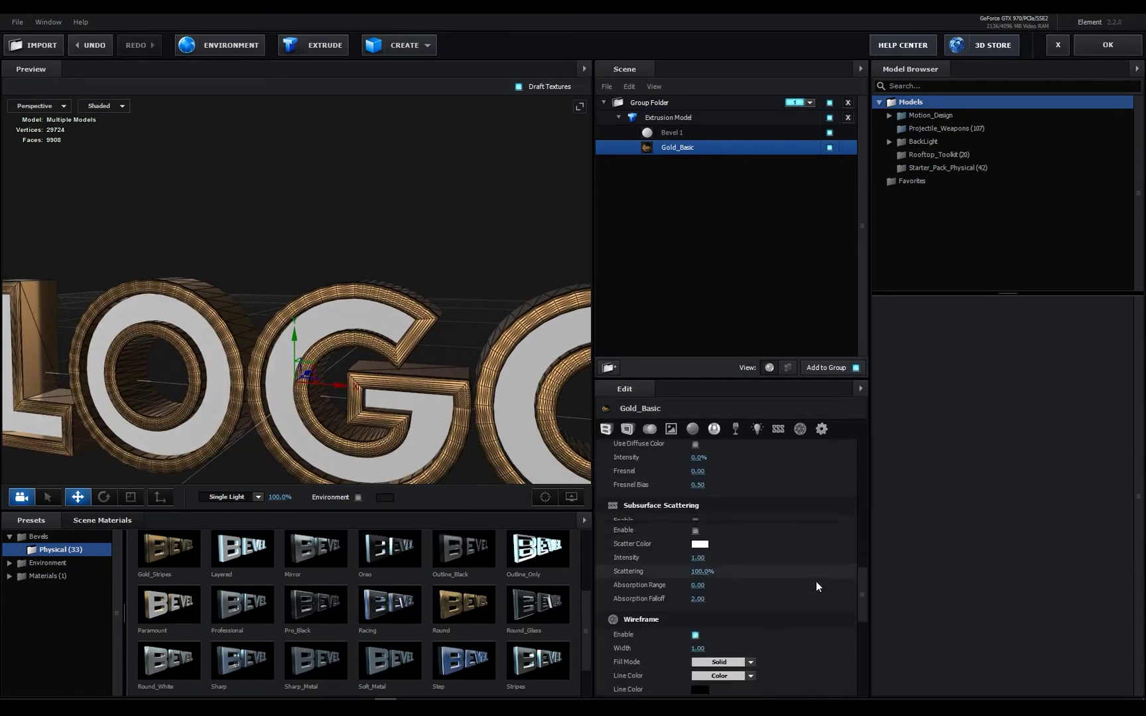
pyautogui.click(695, 631)
pyautogui.scroll(12, 709, 534)
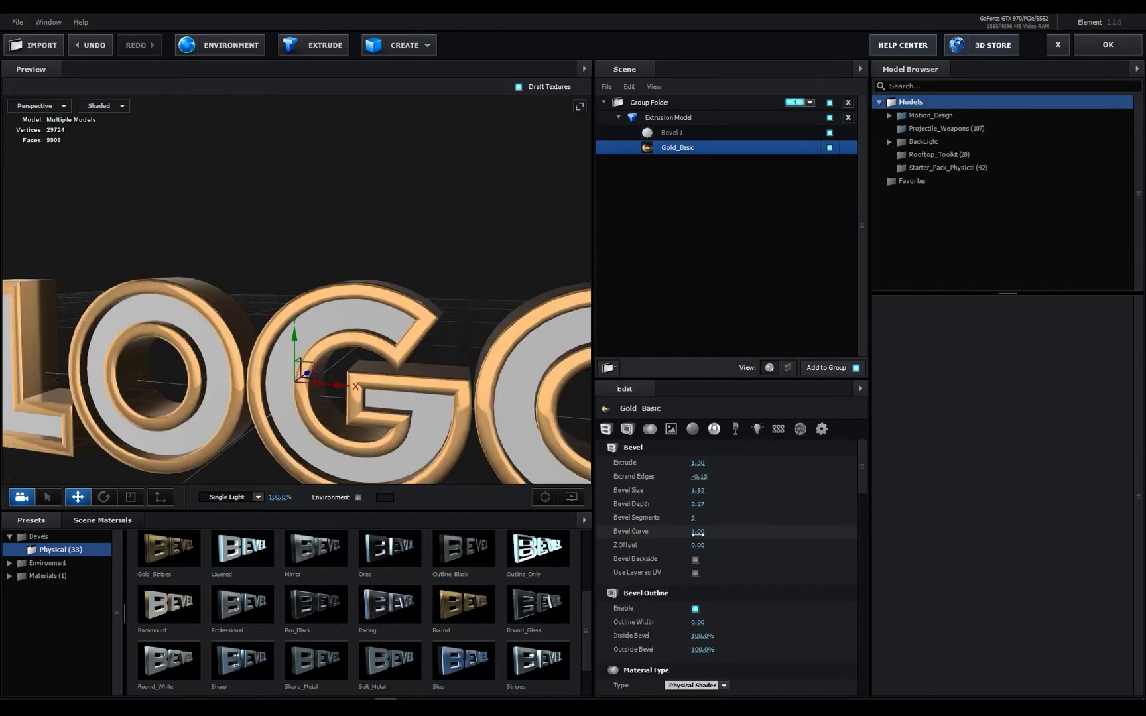
# Step: Set the Bevel Curve of Gold_Basic to -0.54 after trying -1.00, and shift its Z Offset to -0.22
pyautogui.moveTo(698, 534)
pyautogui.mouseDown()
pyautogui.moveTo(741, 532)
pyautogui.moveTo(640, 533)
pyautogui.moveTo(716, 535)
pyautogui.moveTo(699, 533)
pyautogui.mouseUp()
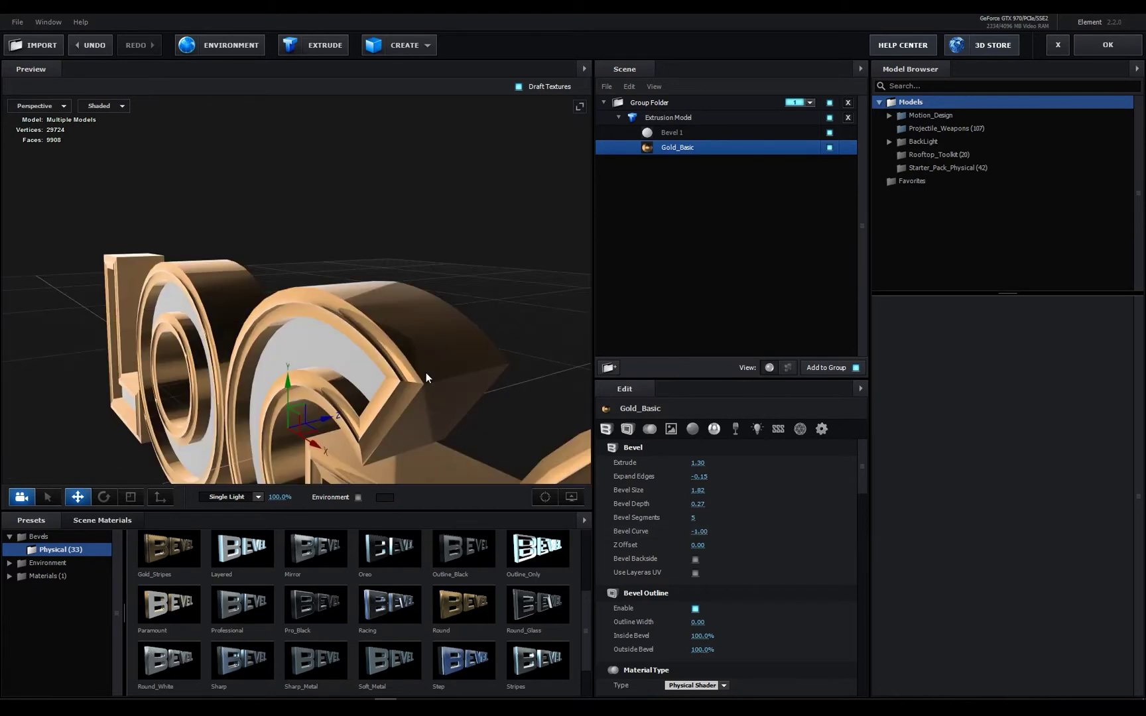
pyautogui.scroll(3, 426, 373)
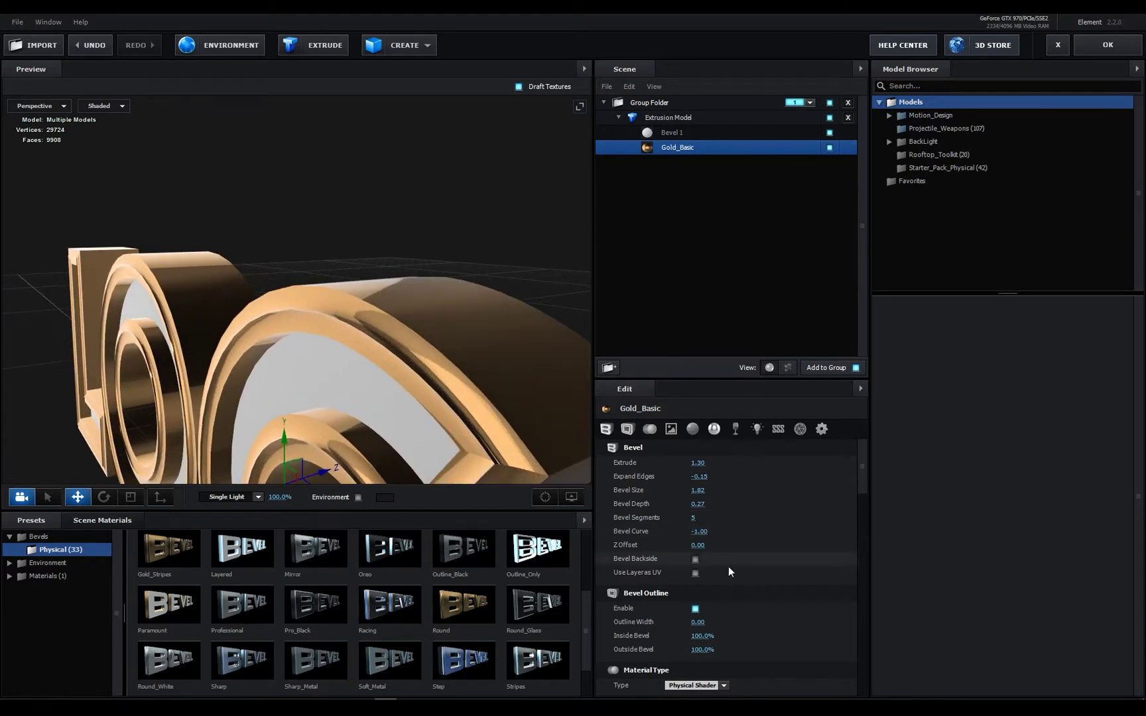
pyautogui.moveTo(701, 530); pyautogui.dragTo(685, 556)
pyautogui.scroll(-5, 450, 380)
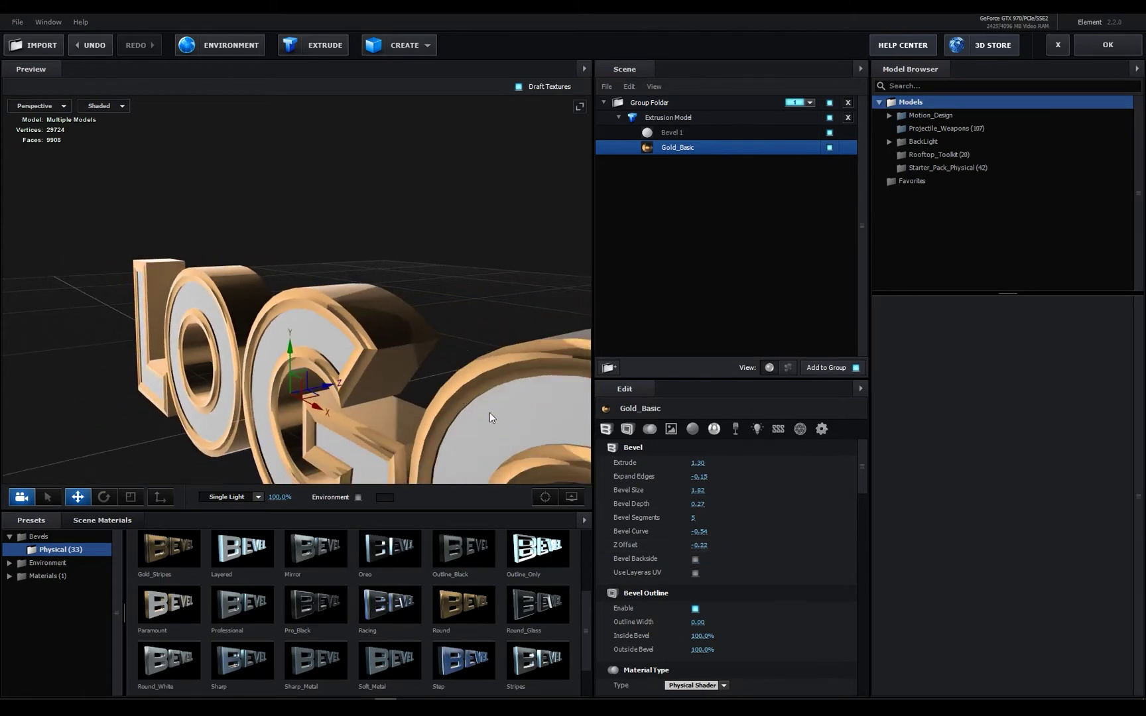
# Step: Set the Z Offset of Gold_Basic to 0.72 and thin the outline with a Bevel Size of 0.76
pyautogui.moveTo(490, 413); pyautogui.dragTo(542, 425)
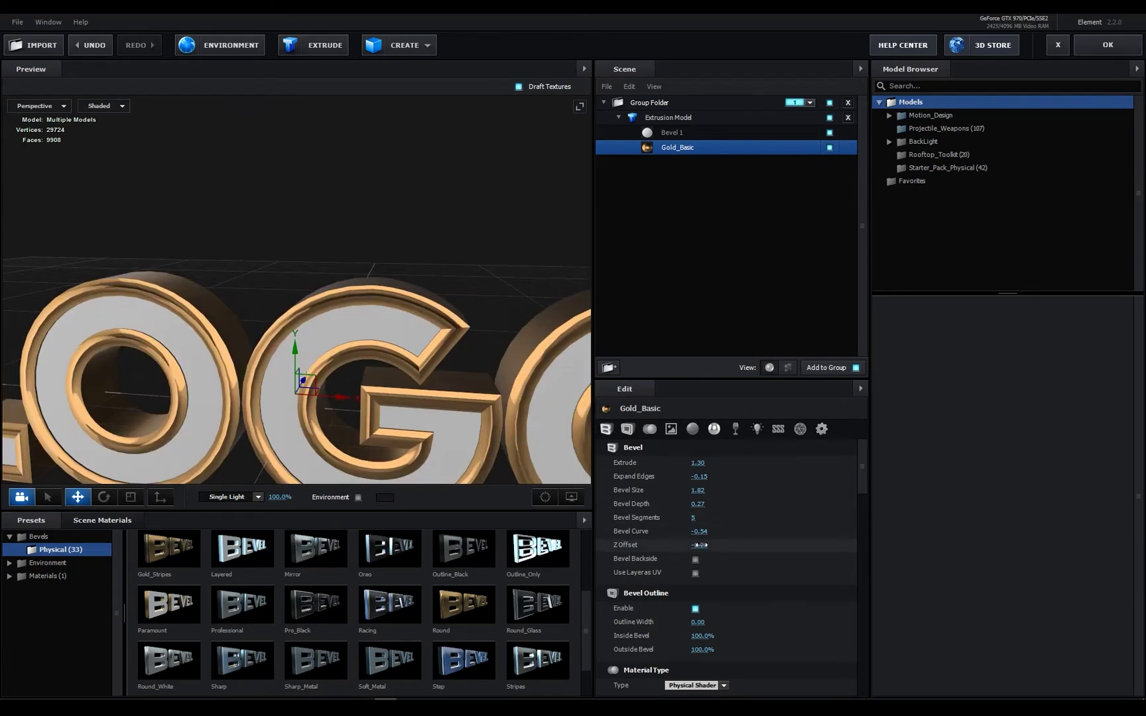
pyautogui.moveTo(707, 545); pyautogui.dragTo(767, 556)
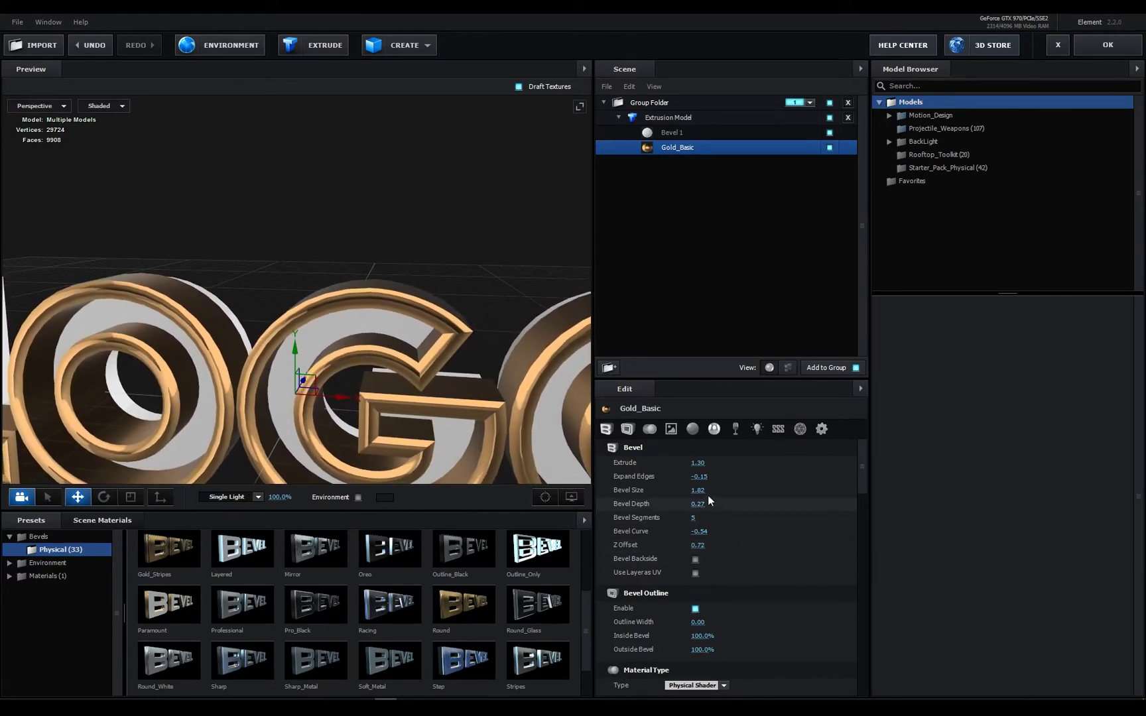
pyautogui.moveTo(700, 492); pyautogui.dragTo(643, 495)
pyautogui.moveTo(302, 452); pyautogui.dragTo(334, 425)
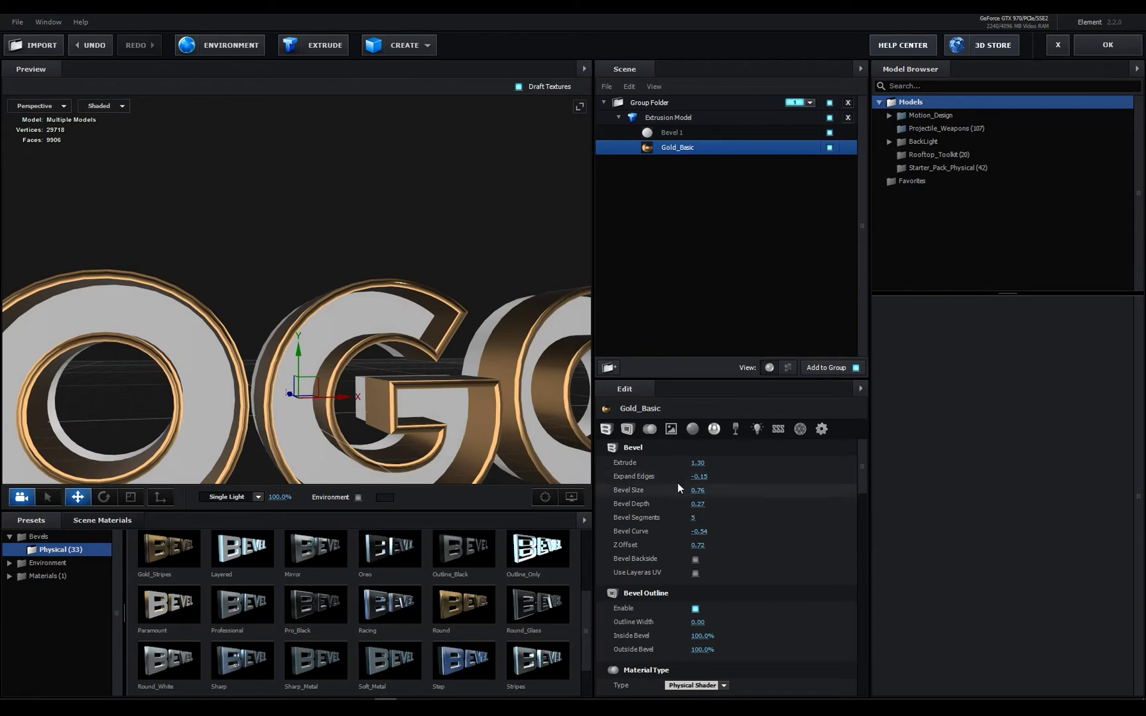
# Step: Set the Z Offset of Gold_Basic to -0.09 and view the whole title from the front
pyautogui.moveTo(700, 545); pyautogui.dragTo(659, 550)
pyautogui.scroll(-6, 426, 400)
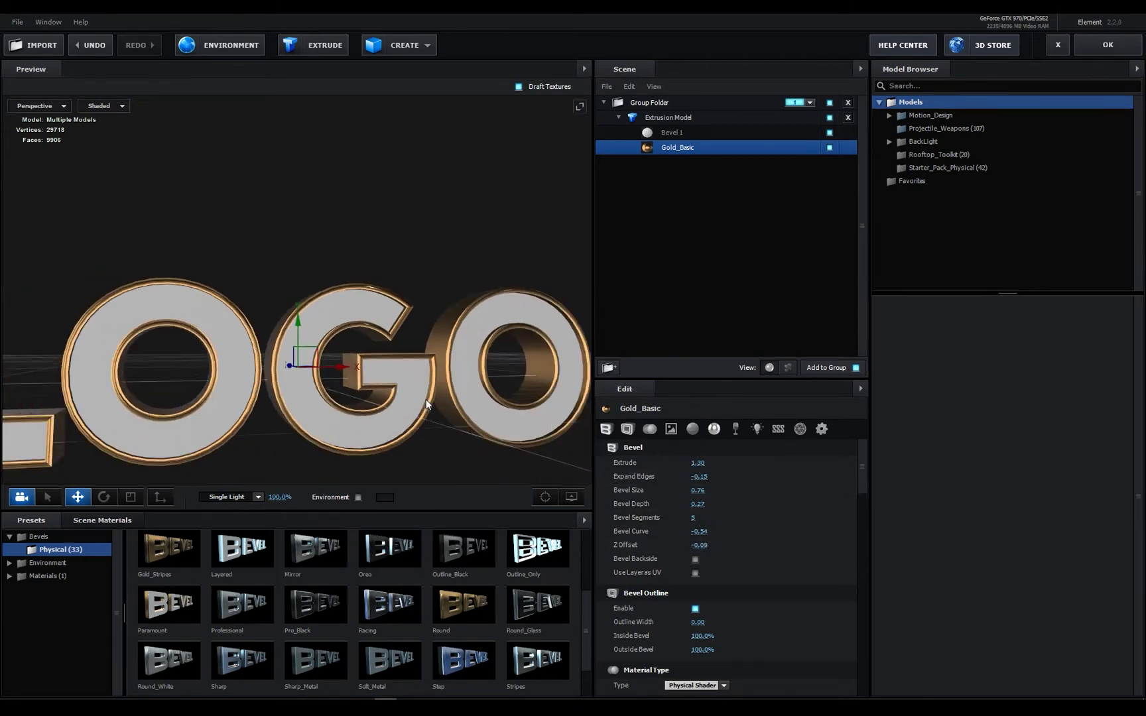
pyautogui.moveTo(310, 399)
pyautogui.mouseDown()
pyautogui.moveTo(348, 414)
pyautogui.moveTo(323, 444)
pyautogui.moveTo(302, 356)
pyautogui.moveTo(303, 409)
pyautogui.mouseUp()
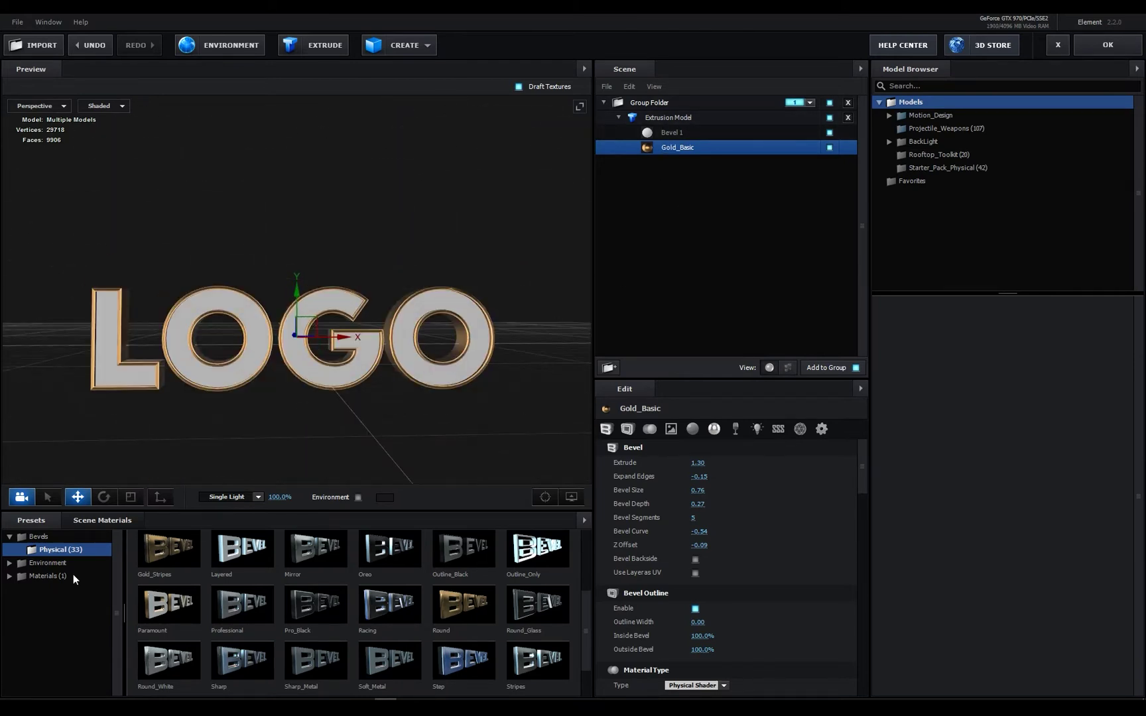
# Step: Open the Metal material presets of Pro_Shaders_2
pyautogui.click(37, 577)
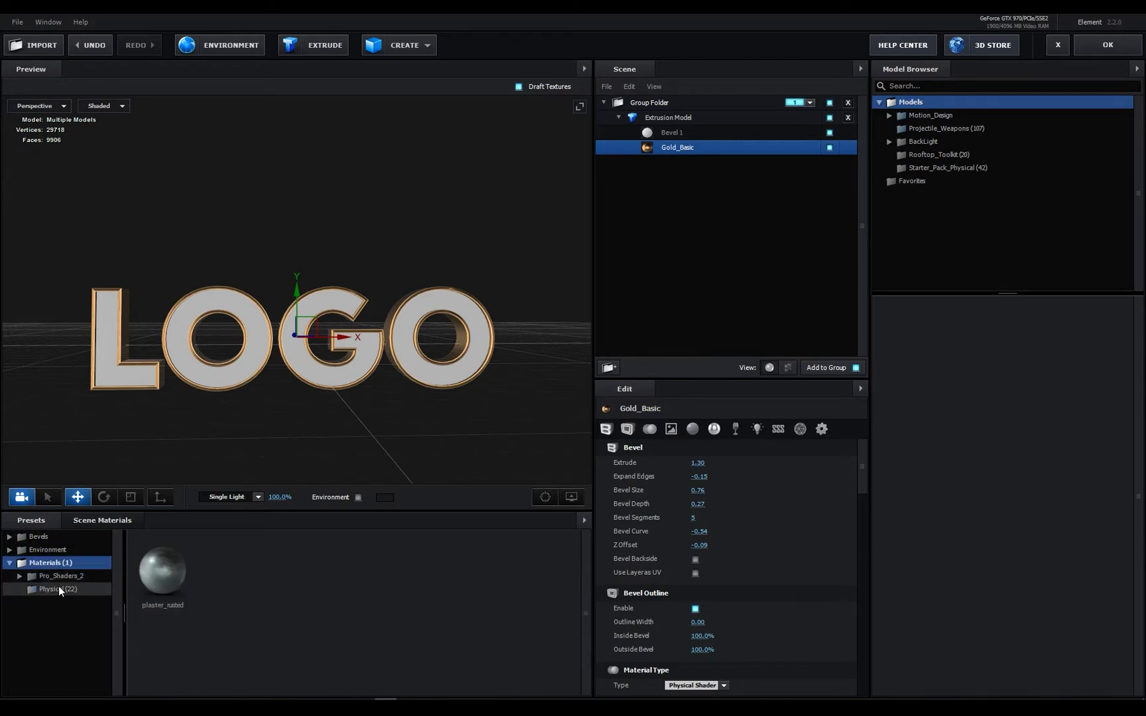
pyautogui.click(59, 578)
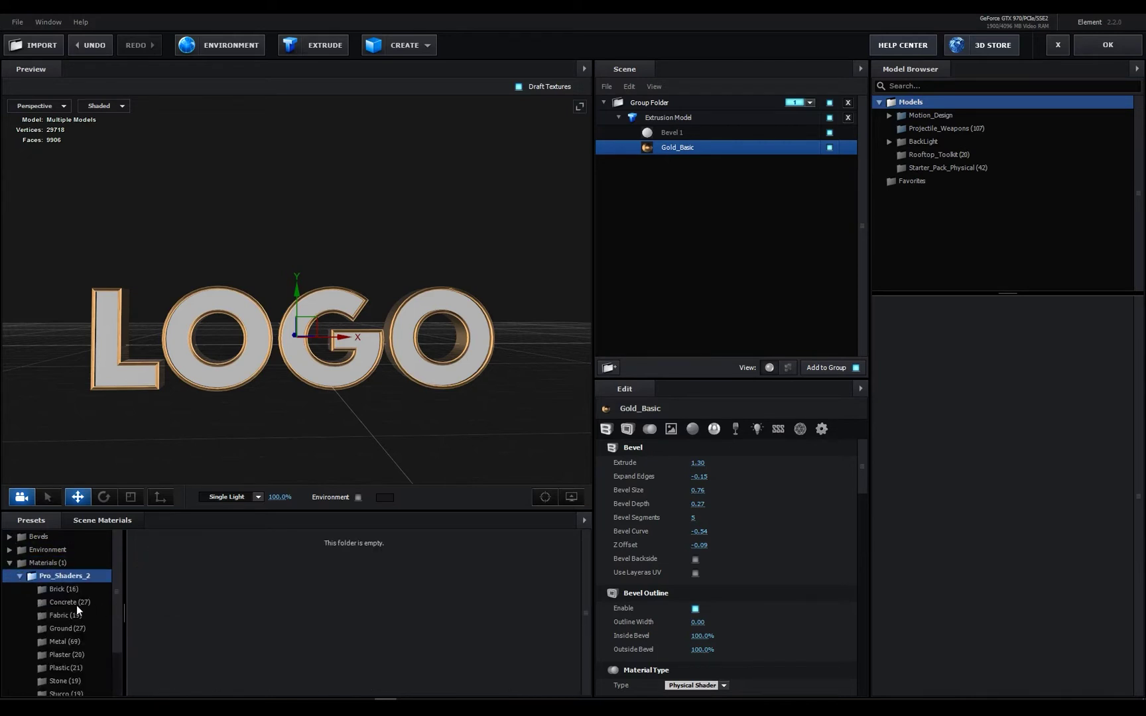
pyautogui.click(77, 641)
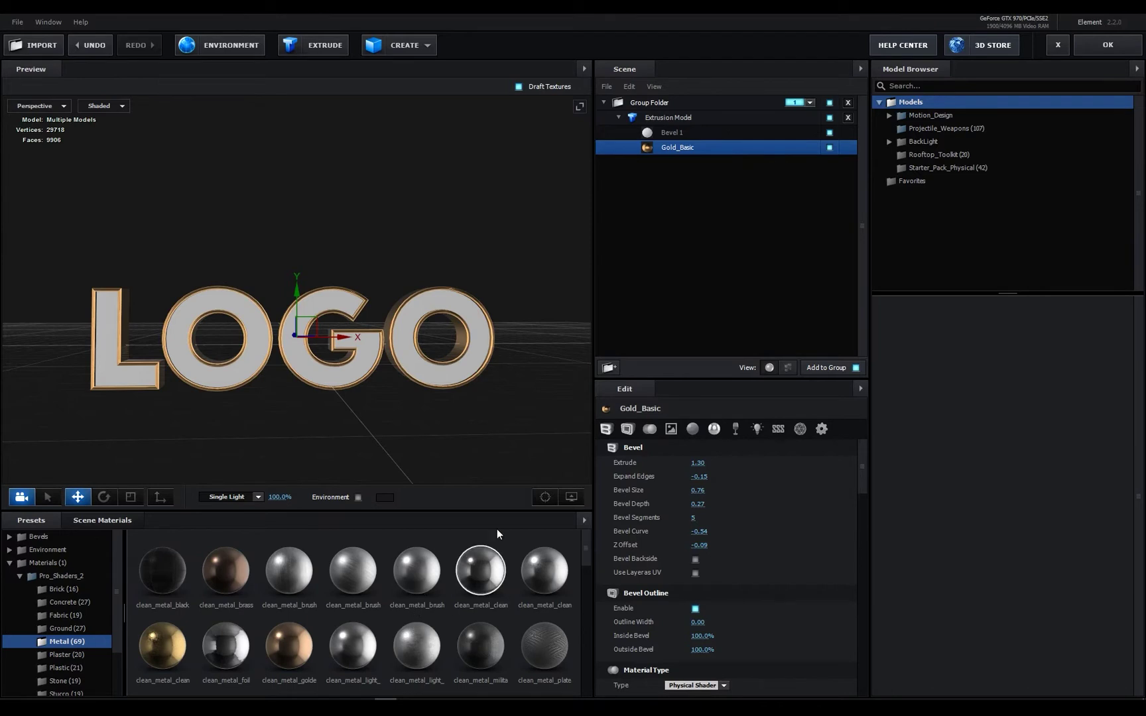
pyautogui.moveTo(343, 391); pyautogui.dragTo(322, 407)
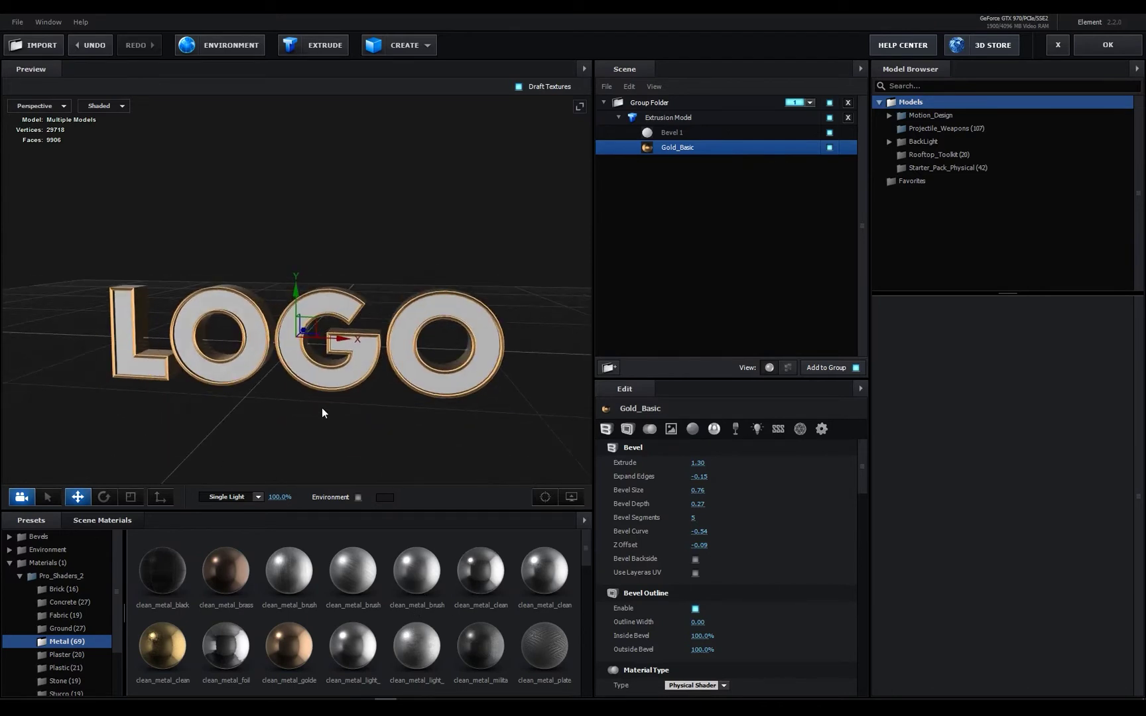
# Step: Try a clean metal material and the clean_metal_plate material on the Bevel 1 layer
pyautogui.moveTo(478, 589); pyautogui.dragTo(685, 135)
pyautogui.moveTo(437, 402)
pyautogui.mouseDown()
pyautogui.moveTo(409, 385)
pyautogui.moveTo(438, 354)
pyautogui.moveTo(426, 388)
pyautogui.mouseUp()
pyautogui.moveTo(532, 660); pyautogui.dragTo(662, 250)
pyautogui.moveTo(681, 146); pyautogui.dragTo(683, 133)
pyautogui.moveTo(476, 355); pyautogui.dragTo(497, 360)
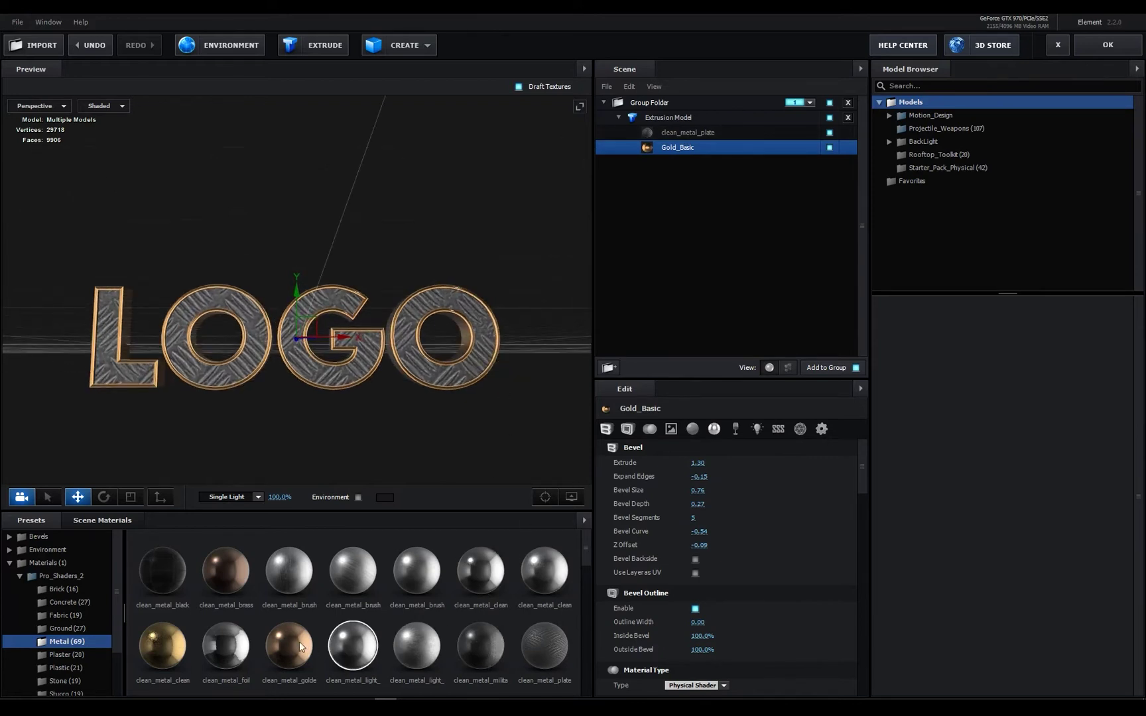
# Step: Apply the clean_metal_plate_gloss material to the layer of the letter faces and inspect it at an angle
pyautogui.scroll(-1, 314, 653)
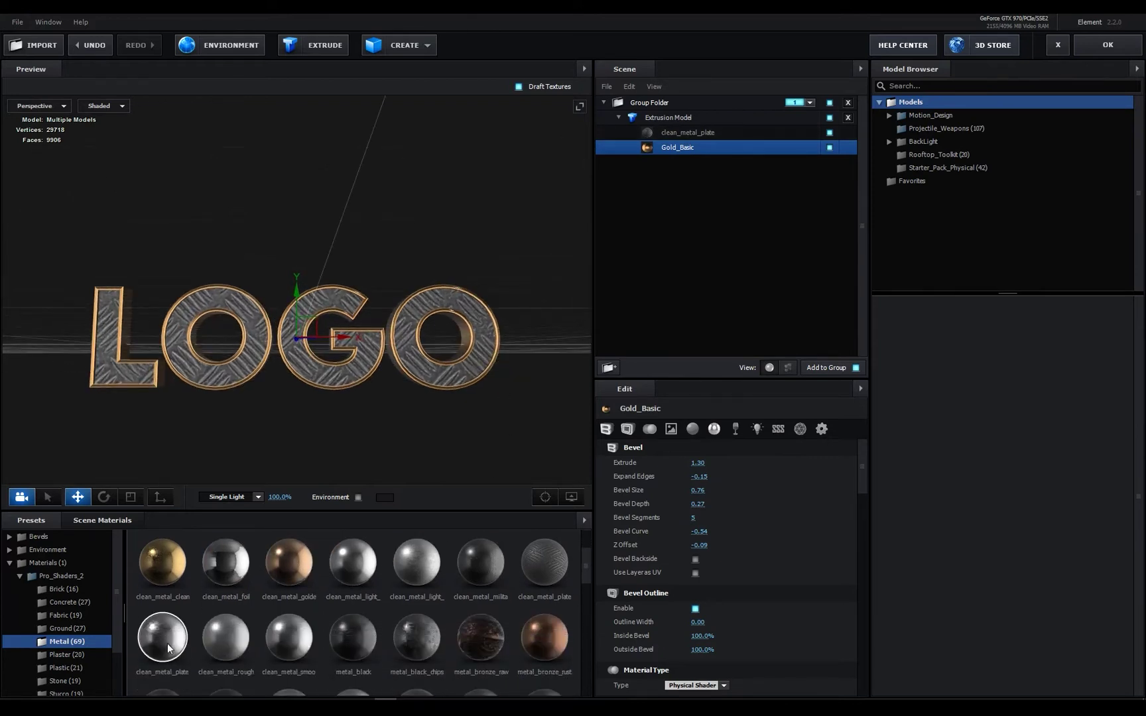
pyautogui.moveTo(642, 213); pyautogui.dragTo(680, 137)
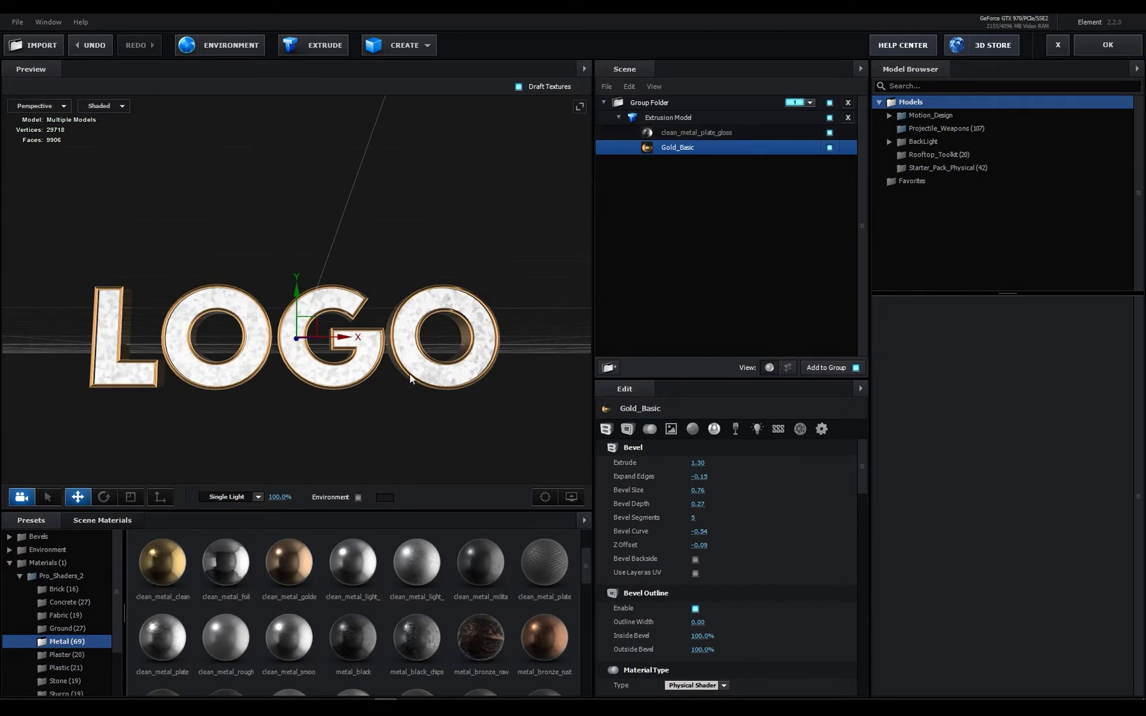
pyautogui.moveTo(409, 374); pyautogui.dragTo(442, 402)
# Step: Apply the metal_crusted_01 material to the Gold_Basic outline layer and inspect the letters
pyautogui.scroll(-2, 522, 645)
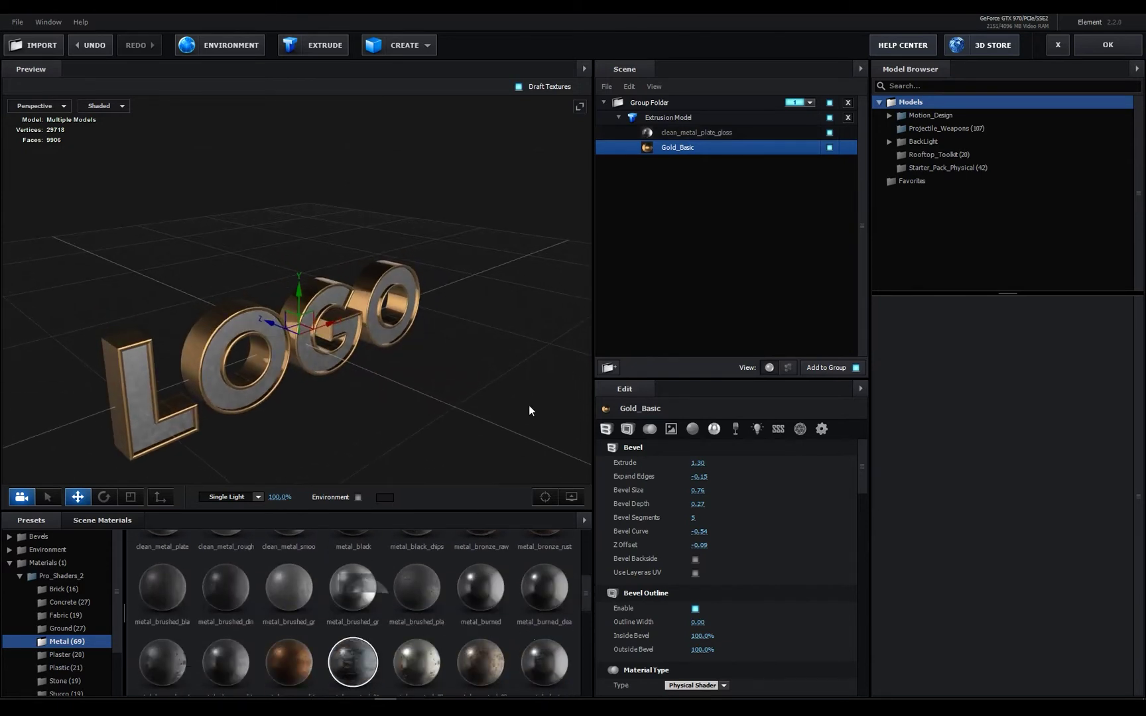
pyautogui.moveTo(529, 405); pyautogui.dragTo(669, 147)
pyautogui.moveTo(465, 359); pyautogui.dragTo(410, 344)
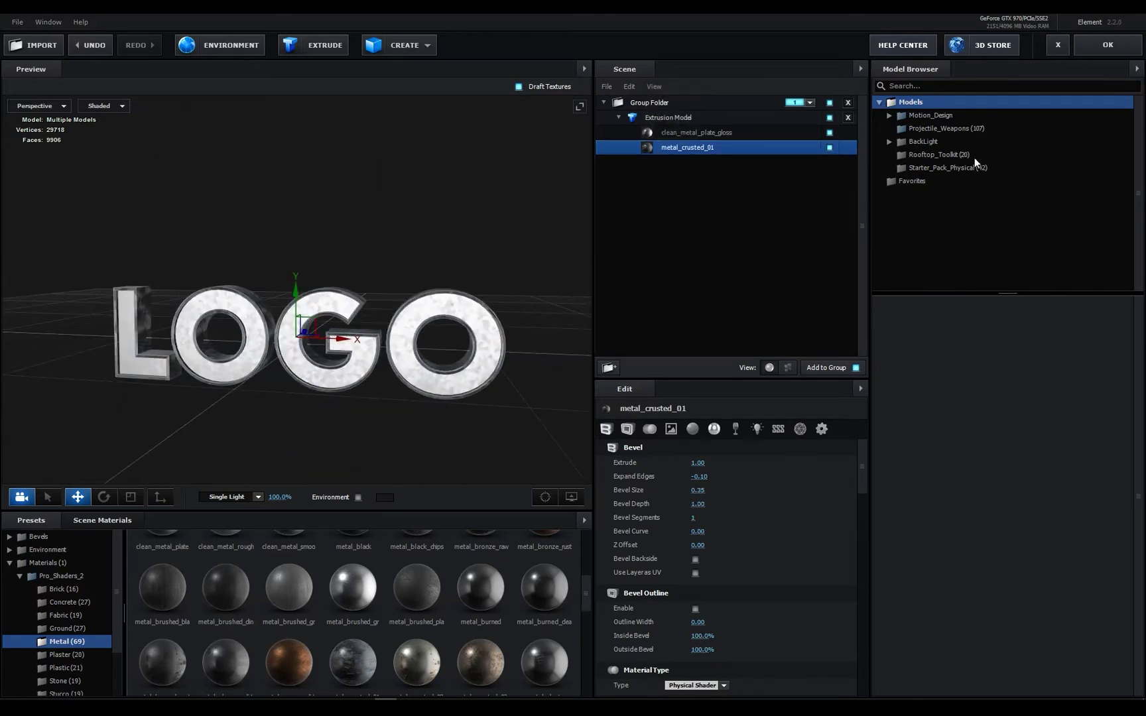
# Step: Accept the Element scene setup and try to orbit the camera around the LOGO title in the composition
pyautogui.click(1105, 46)
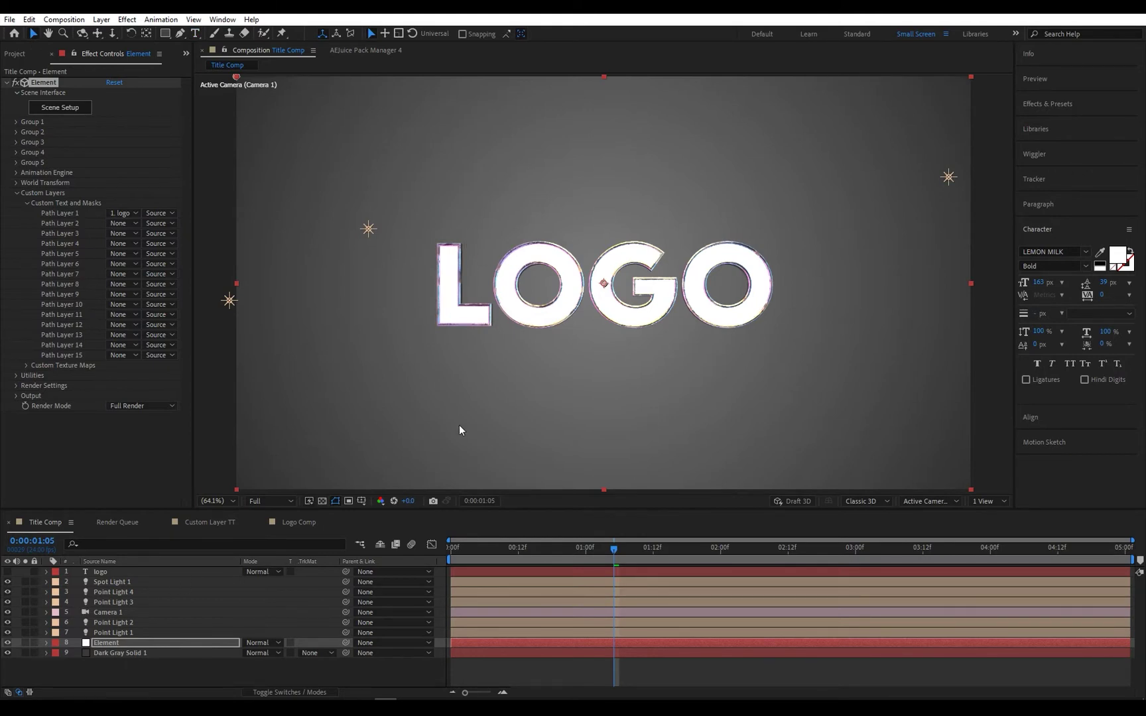
pyautogui.press('c')
pyautogui.moveTo(466, 368)
pyautogui.mouseDown()
pyautogui.moveTo(501, 376)
pyautogui.moveTo(417, 355)
pyautogui.moveTo(463, 376)
pyautogui.moveTo(511, 353)
pyautogui.moveTo(473, 335)
pyautogui.moveTo(467, 353)
pyautogui.mouseUp()
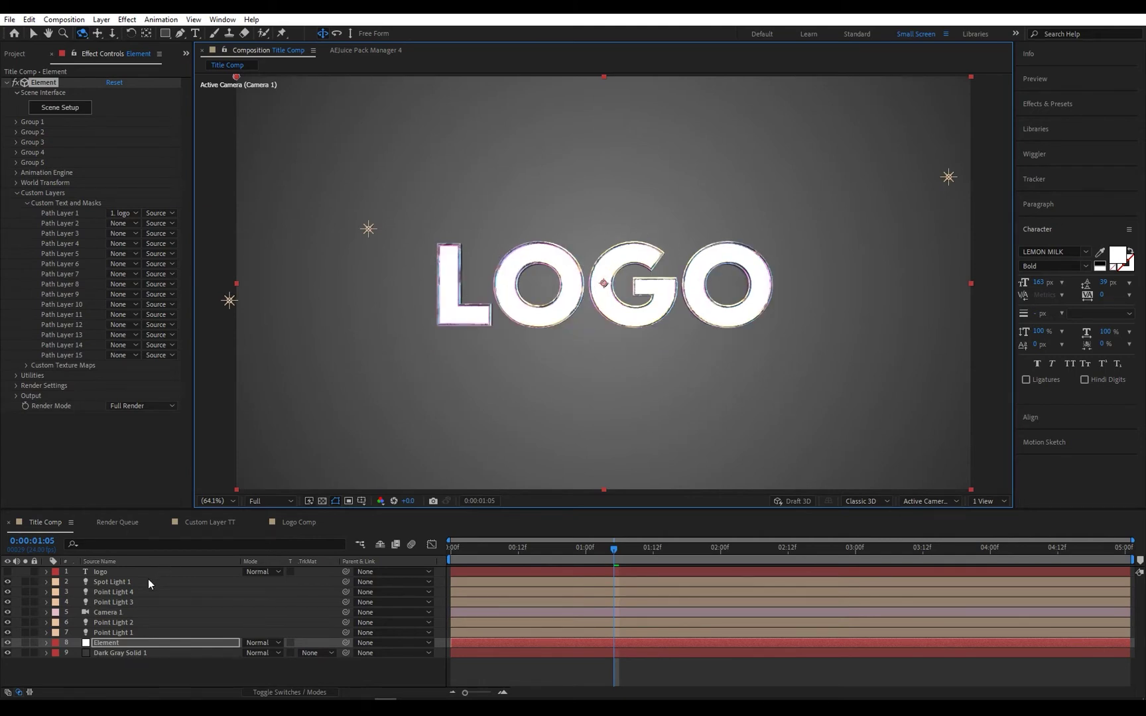
# Step: Enable Multi-Object in the Particle Look settings of Element's Group 1
pyautogui.click(18, 194)
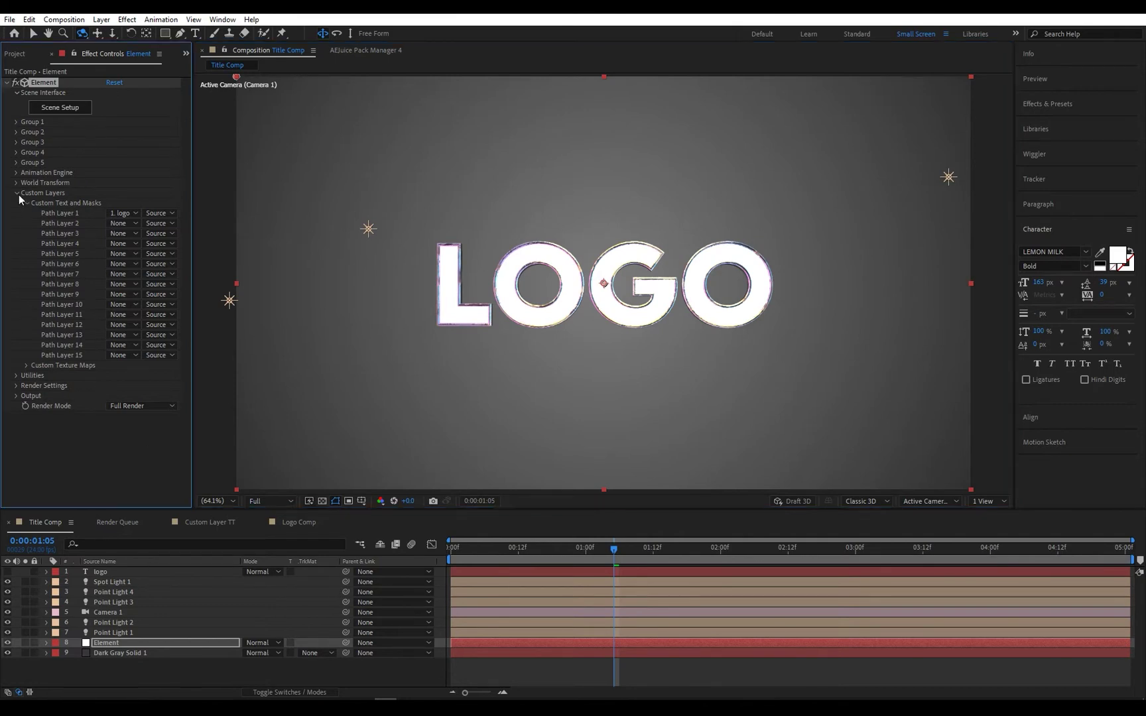
pyautogui.click(15, 123)
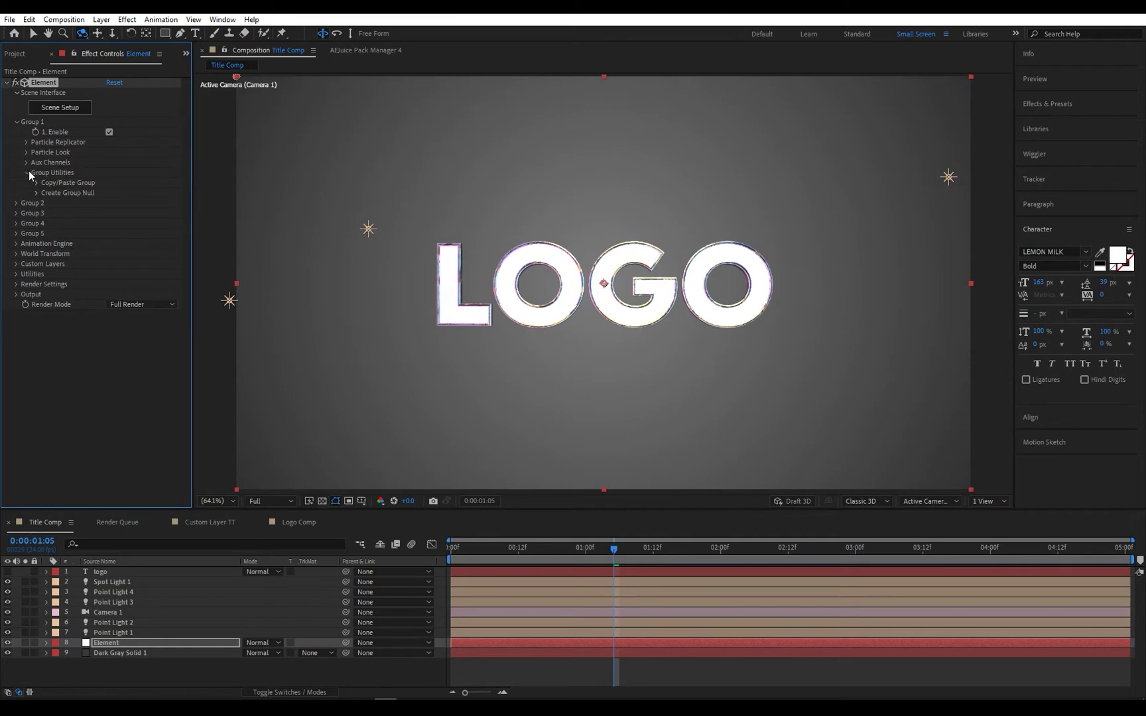
pyautogui.click(26, 153)
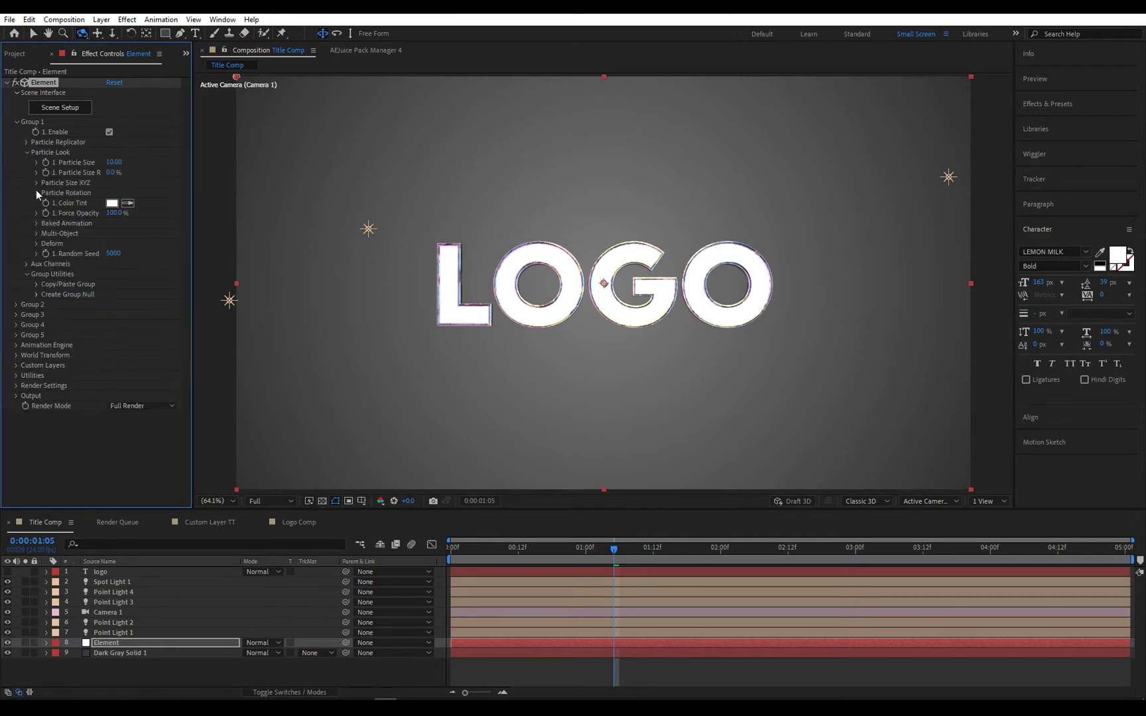
pyautogui.click(37, 234)
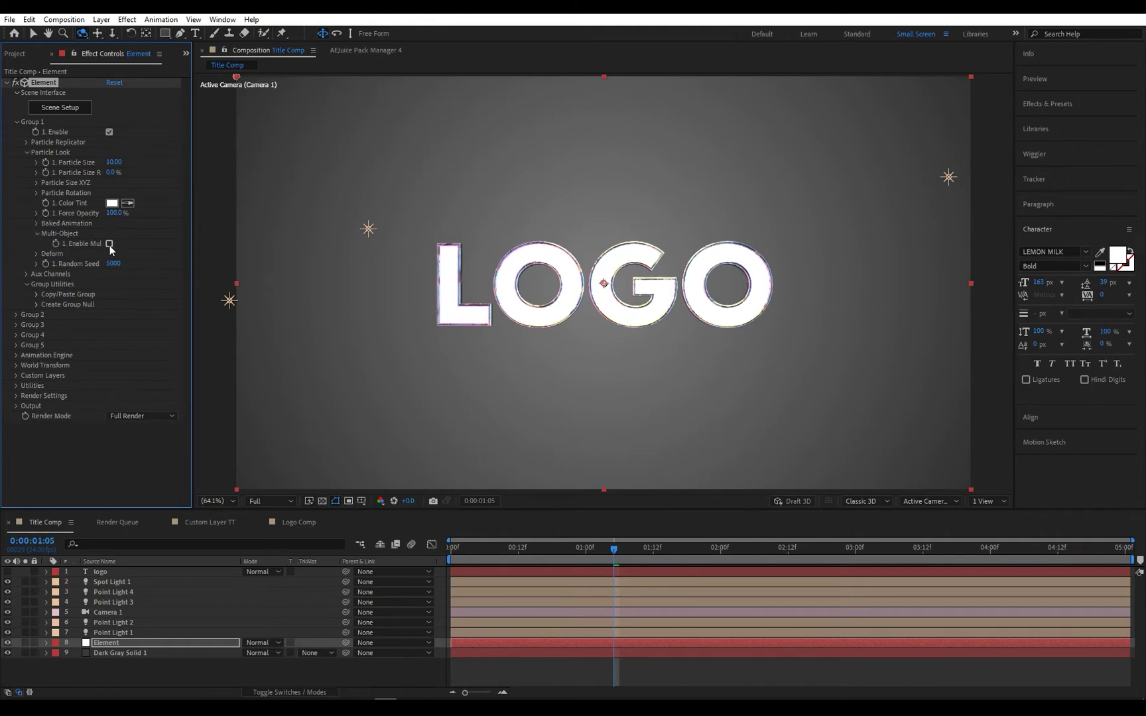
pyautogui.click(110, 244)
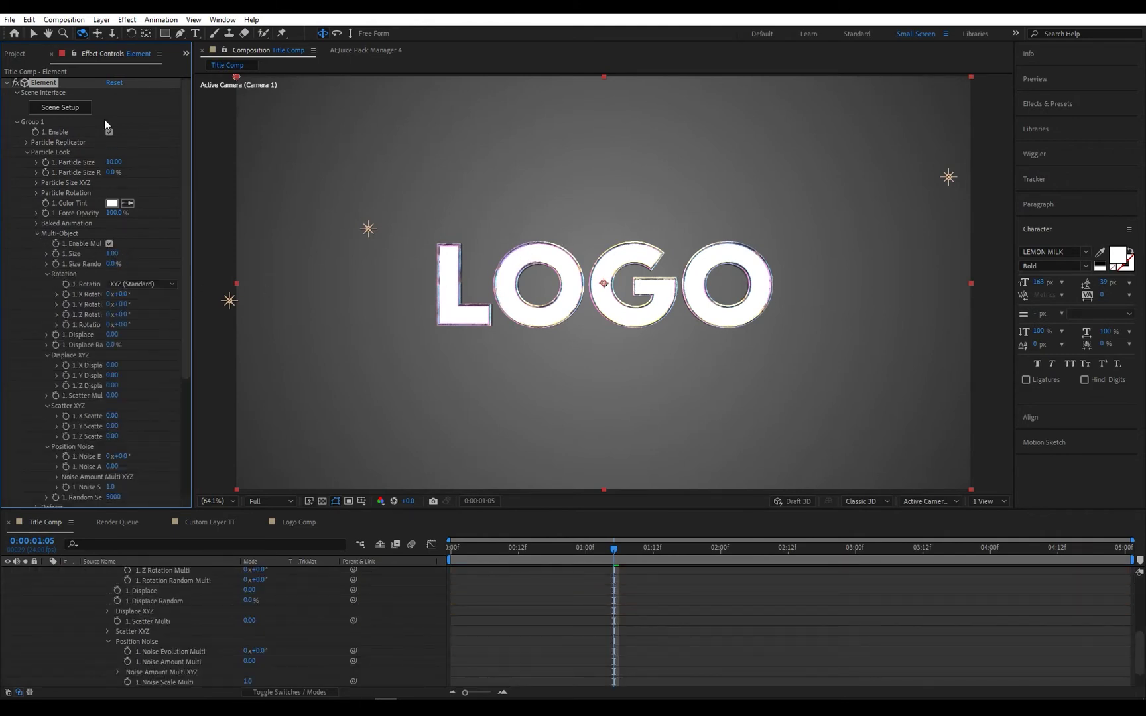
# Step: Set the Multi-Object rotation order to XZY and the rotations to X -39°, Y 54°, Z 70° and Random 94°
pyautogui.click(32, 33)
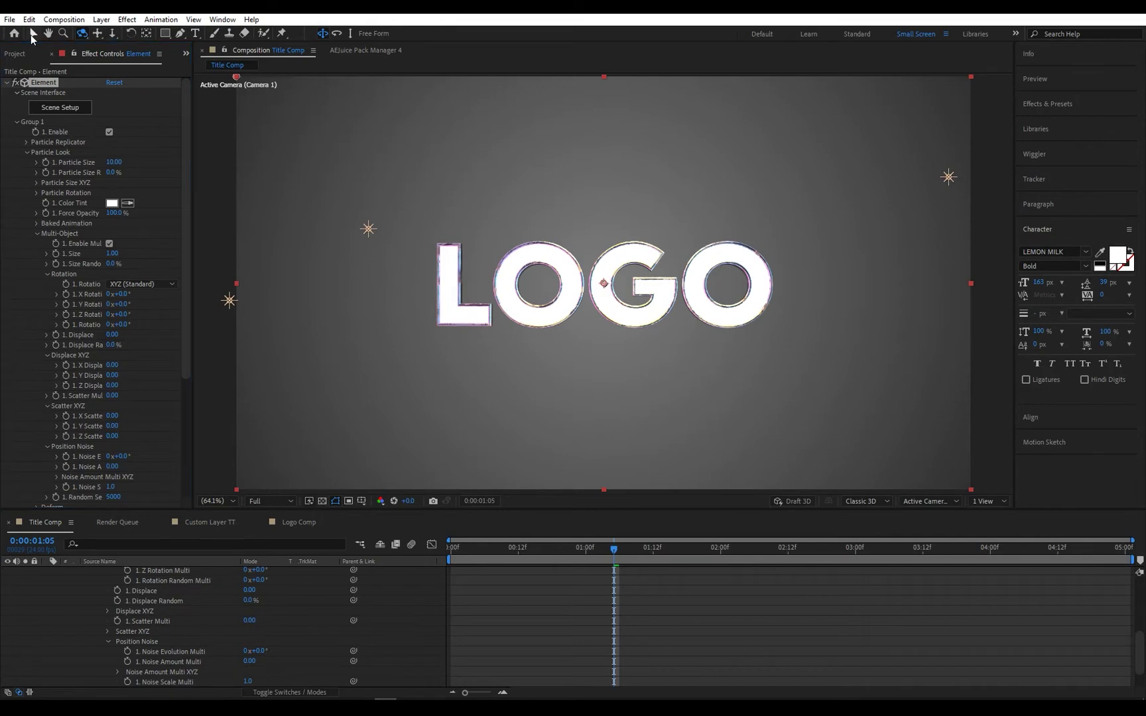
pyautogui.moveTo(120, 294); pyautogui.dragTo(229, 320)
pyautogui.hotkey('ctrl', 'z')
pyautogui.click(133, 285)
pyautogui.click(134, 312)
pyautogui.moveTo(124, 315); pyautogui.dragTo(176, 312)
pyautogui.moveTo(124, 305); pyautogui.dragTo(162, 305)
pyautogui.moveTo(126, 295); pyautogui.dragTo(95, 293)
# Step: Keyframe the Multi-Object X, Y, Z and Random rotations at 0:00:00:00
pyautogui.moveTo(498, 551); pyautogui.dragTo(438, 553)
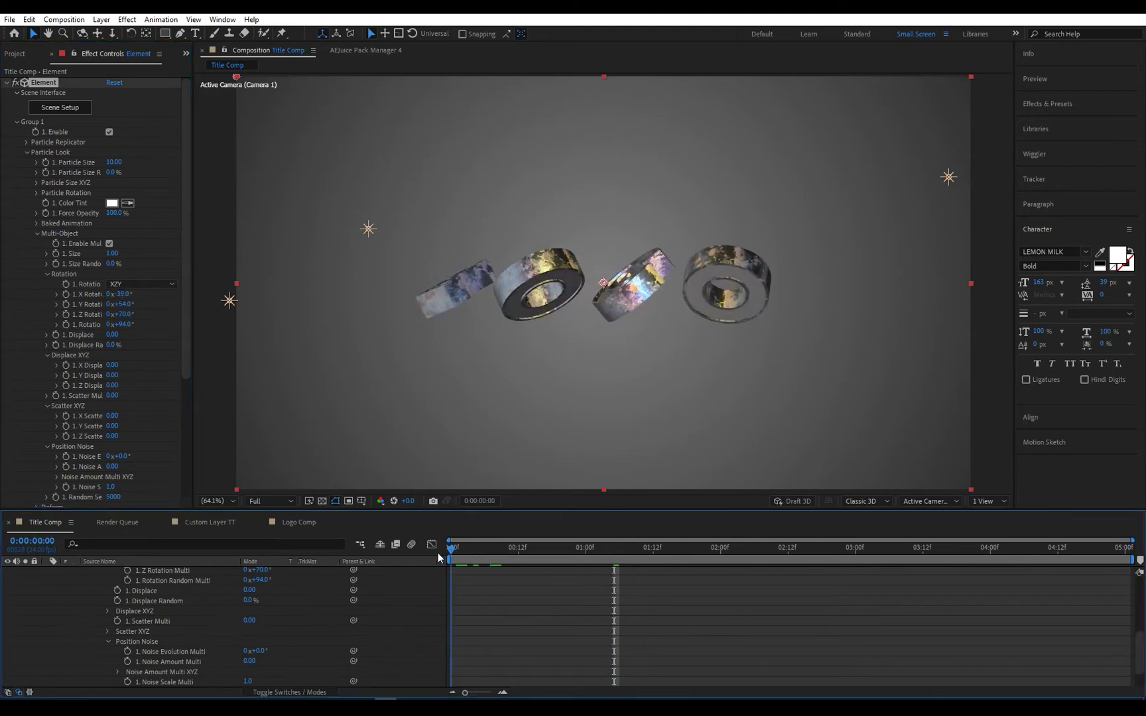
pyautogui.click(67, 296)
pyautogui.click(66, 314)
pyautogui.click(66, 325)
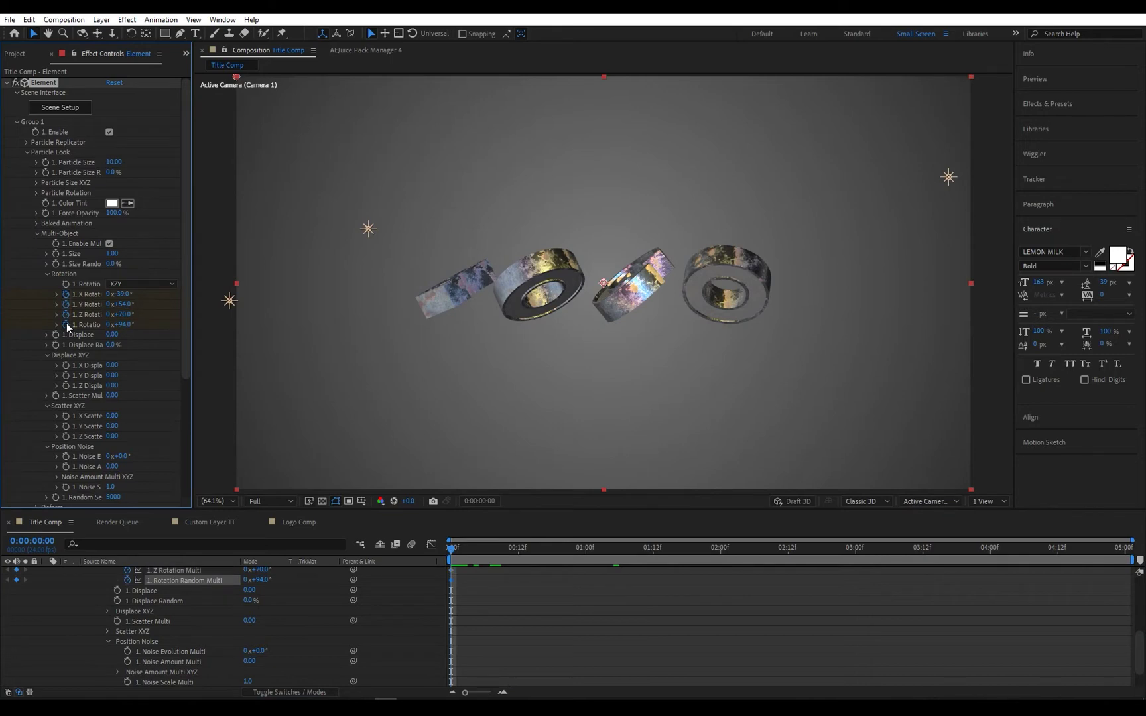
# Step: Set the Multi-Object X, Y, Z and Random rotations to 0° at 0:00:05:00 and scrub through the rotation animation
pyautogui.moveTo(491, 547); pyautogui.dragTo(1129, 548)
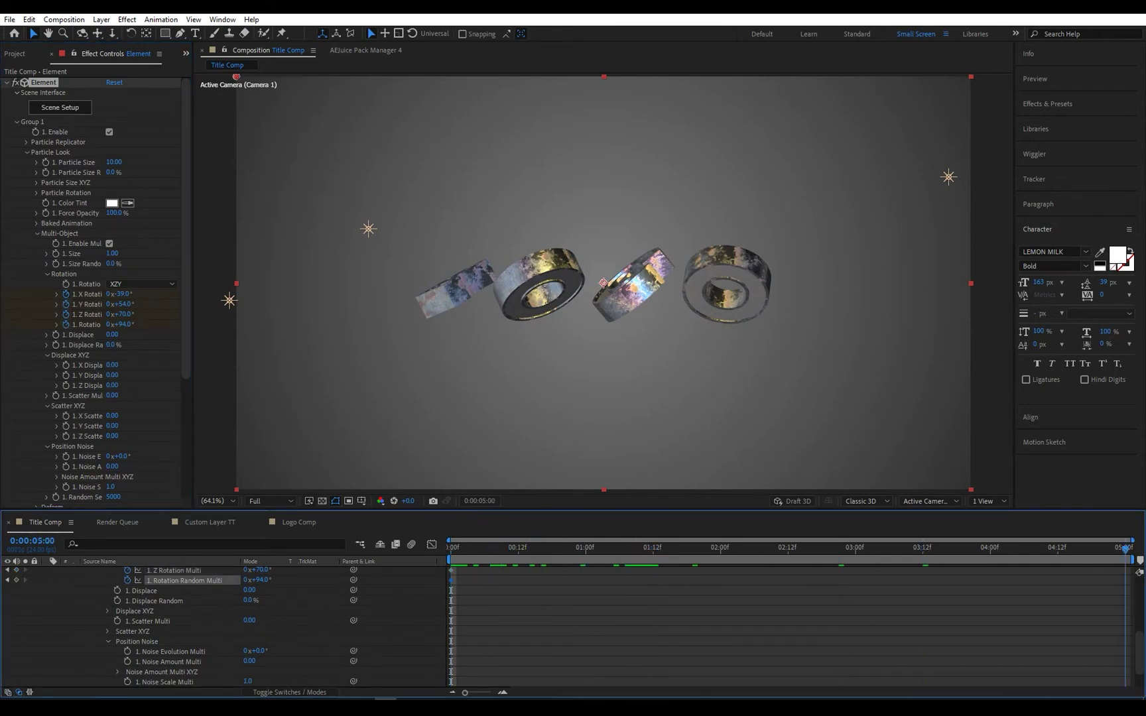
pyautogui.click(126, 294)
pyautogui.write('0')
pyautogui.click(126, 305)
pyautogui.write('0')
pyautogui.click(127, 314)
pyautogui.write('0')
pyautogui.click(129, 325)
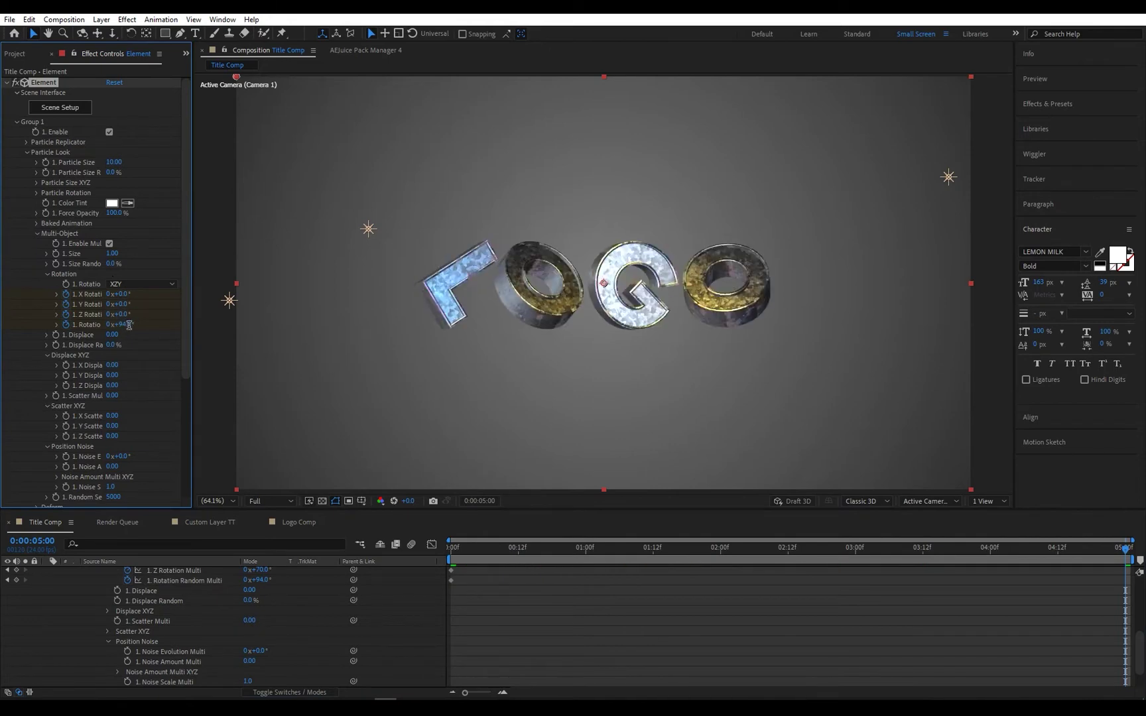
pyautogui.write('0')
pyautogui.press('Return')
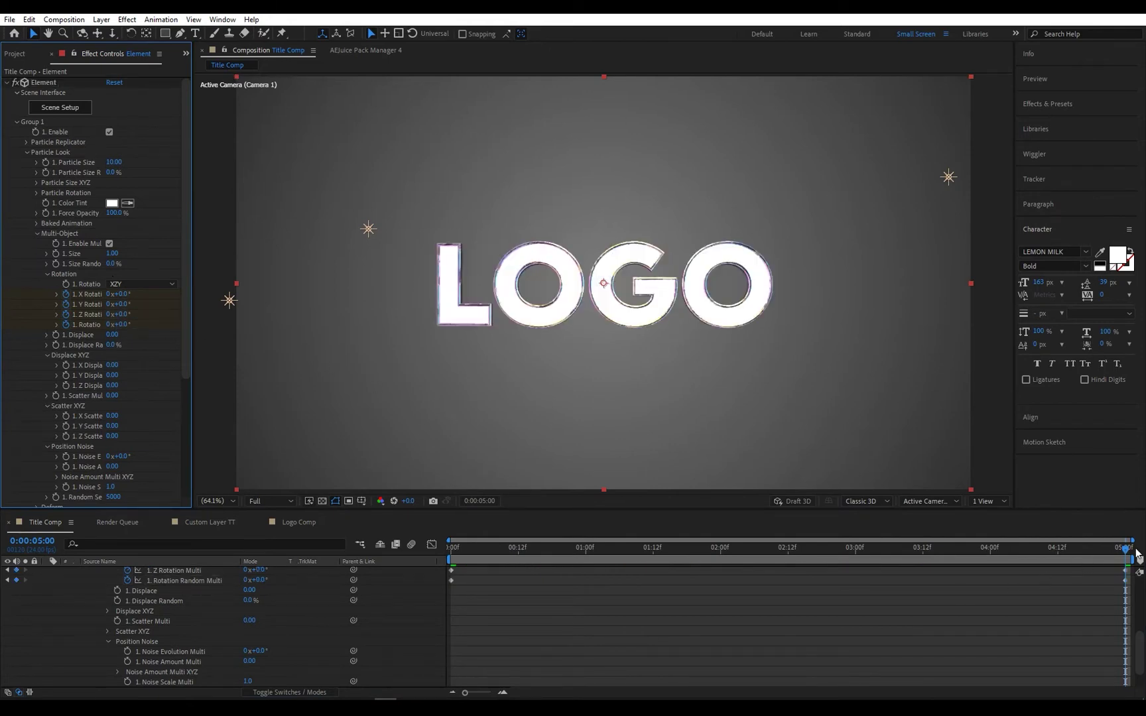
pyautogui.moveTo(1119, 554)
pyautogui.mouseDown()
pyautogui.moveTo(446, 553)
pyautogui.moveTo(1130, 554)
pyautogui.mouseUp()
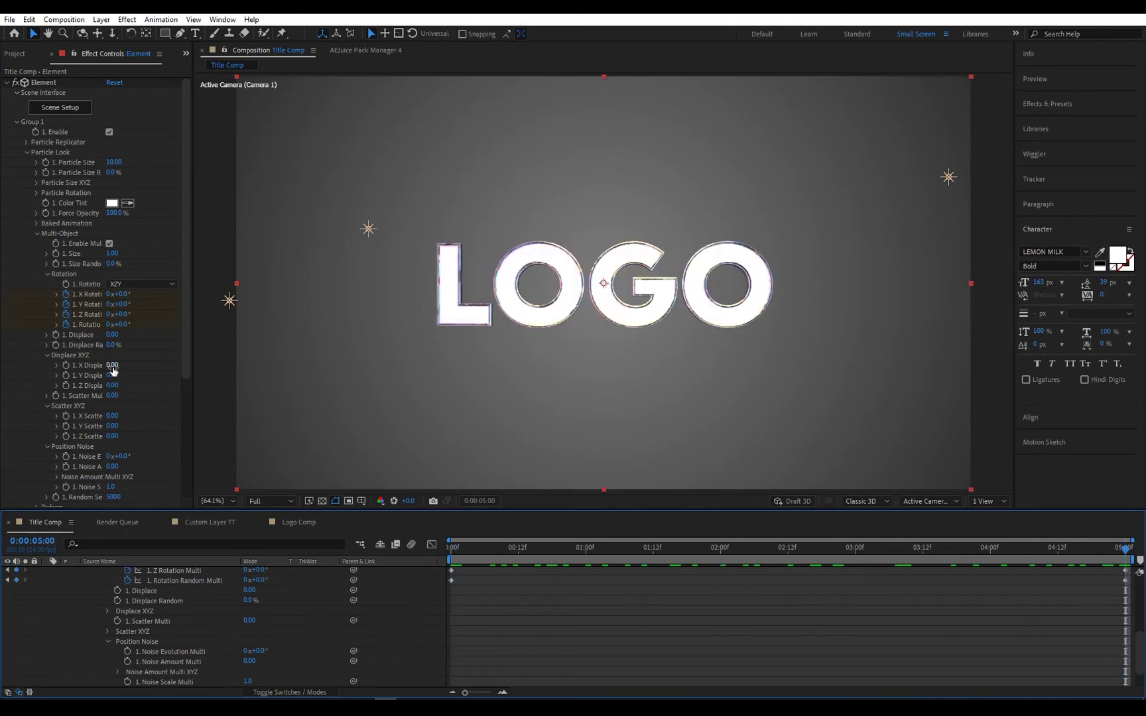
# Step: Try an X displacement of 0.72 on the letters and undo it
pyautogui.moveTo(112, 365); pyautogui.dragTo(156, 368)
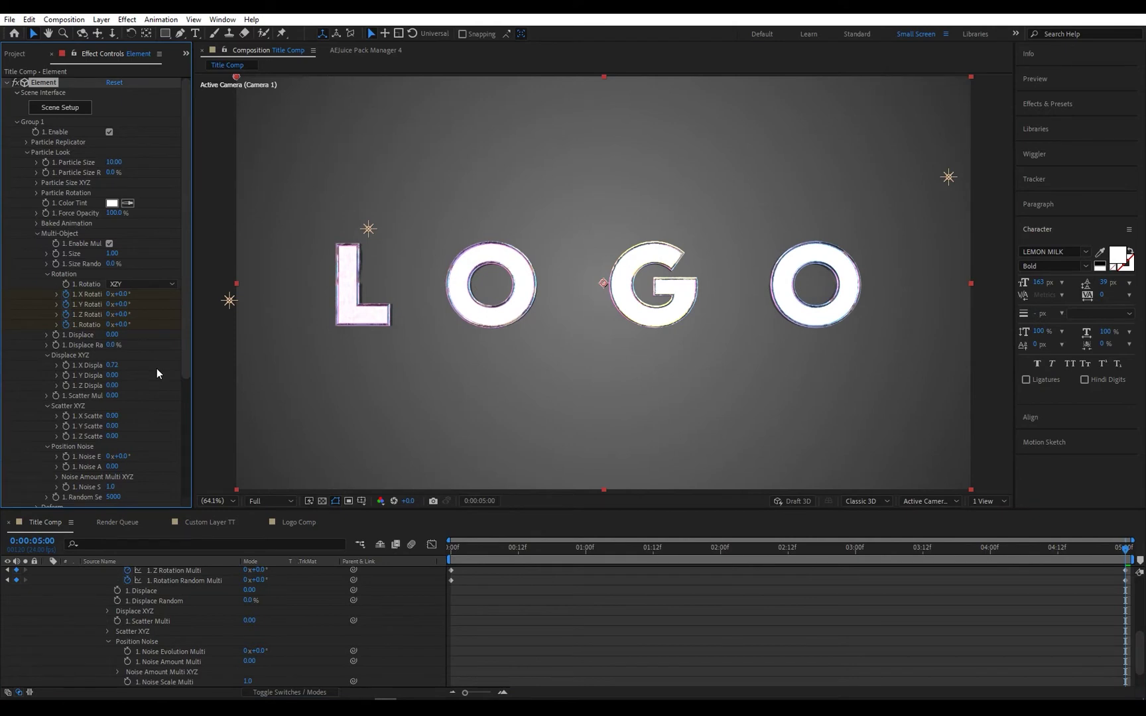
pyautogui.hotkey('ctrl', 'z')
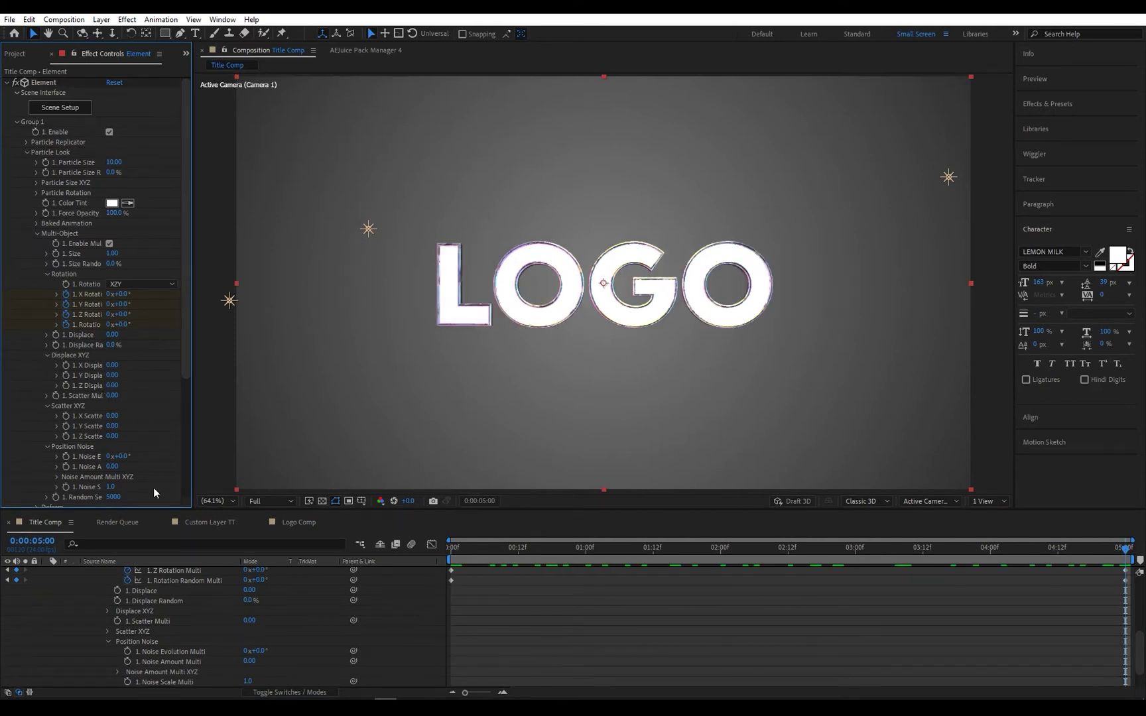
# Step: Animate Scatter Multi from 6.41 at 0:00:00:00 to 0 at 0:00:05:00 and scrub through the result
pyautogui.click(56, 396)
pyautogui.moveTo(680, 555); pyautogui.dragTo(443, 551)
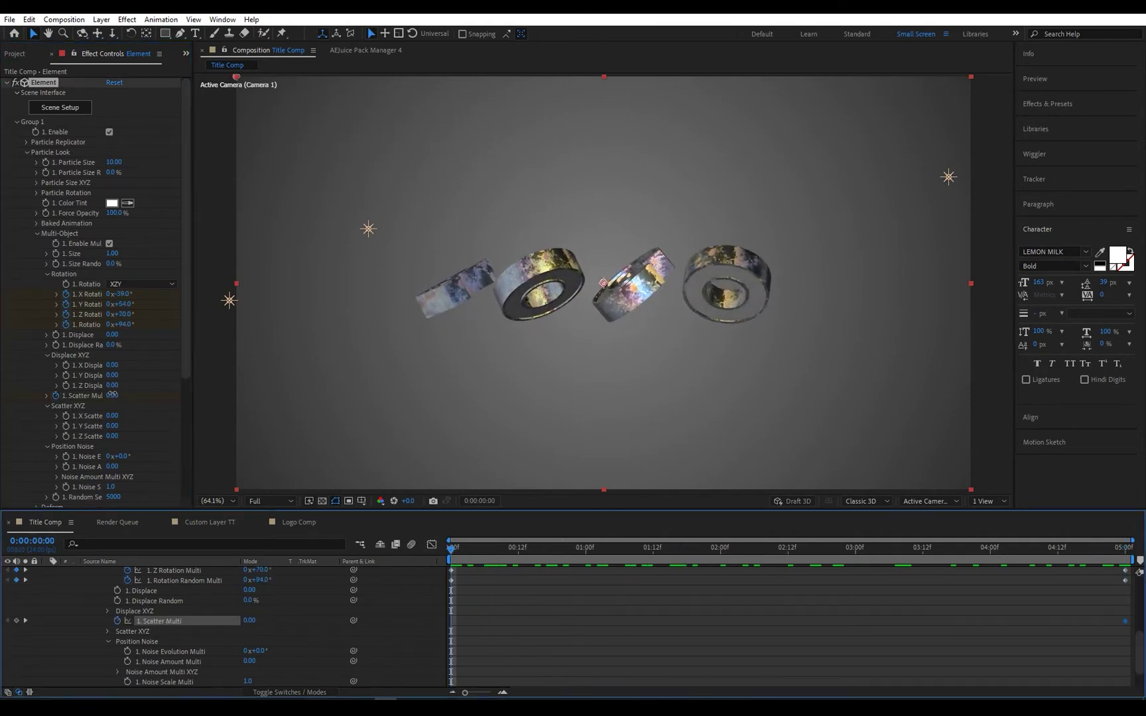
pyautogui.moveTo(113, 396); pyautogui.dragTo(13, 396)
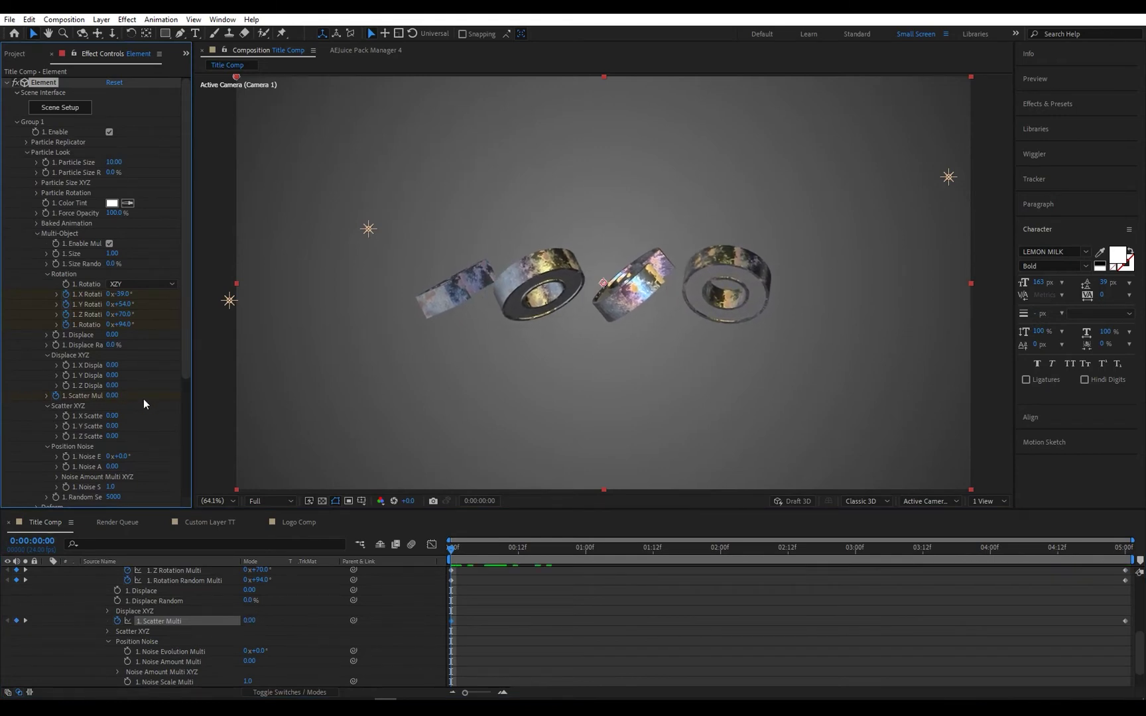
pyautogui.moveTo(115, 395); pyautogui.dragTo(470, 482)
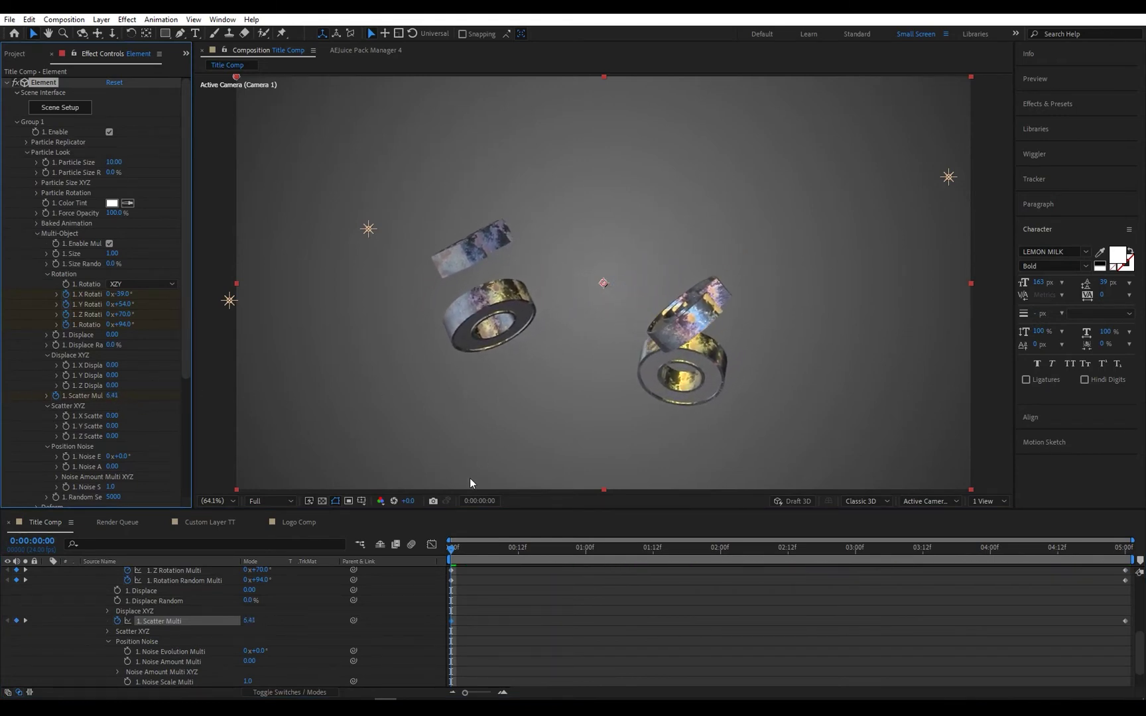
pyautogui.moveTo(451, 549); pyautogui.dragTo(1128, 604)
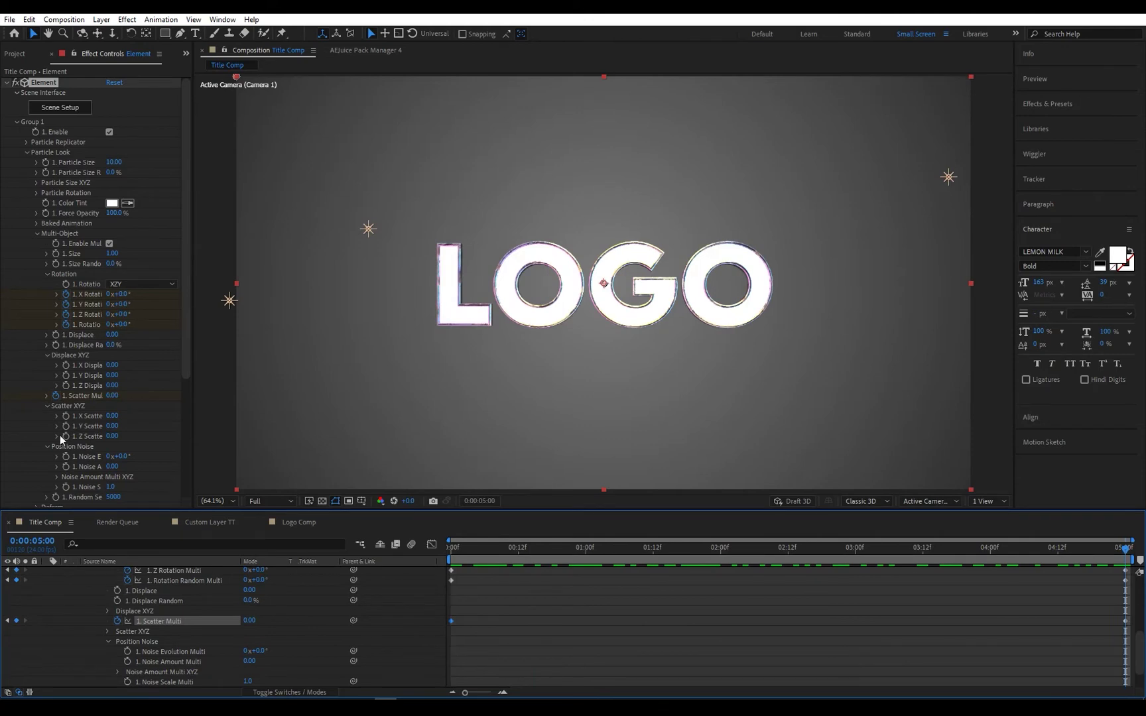
# Step: Keyframe X, Y and Z Scatter at 0 at 0:00:05:00, set them to 18.72, 6.98 and 17.20 at 0:00:00:00, and preview the animation
pyautogui.scroll(-1, 60, 437)
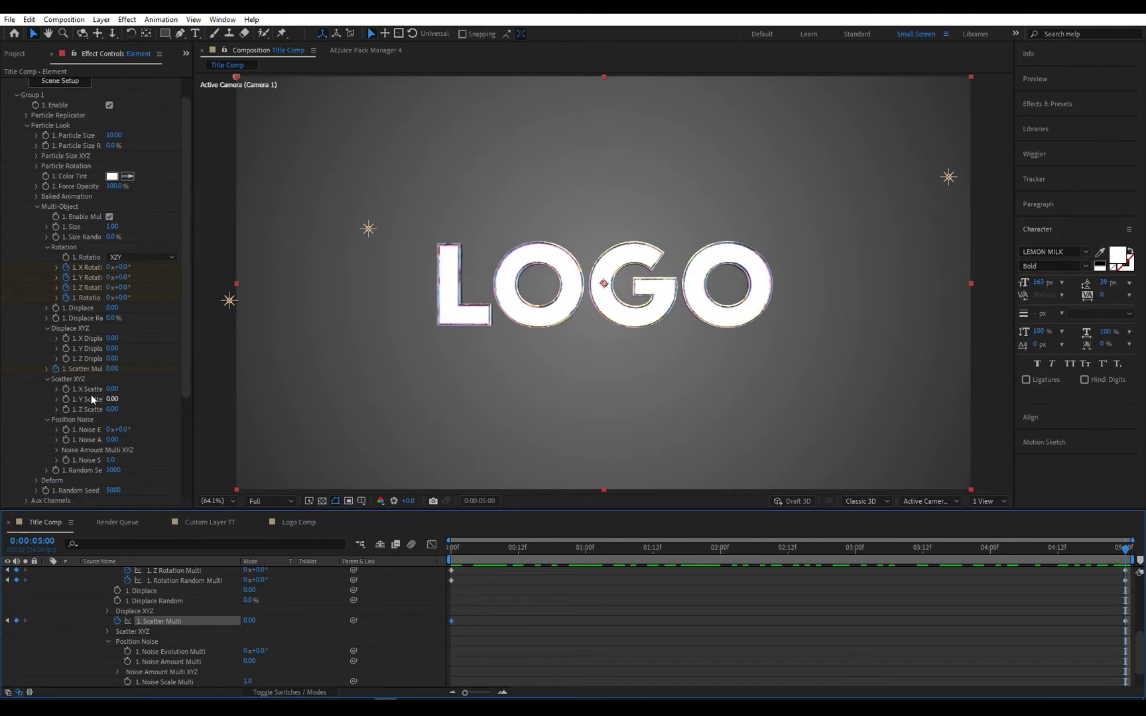
pyautogui.moveTo(67, 390); pyautogui.dragTo(67, 410)
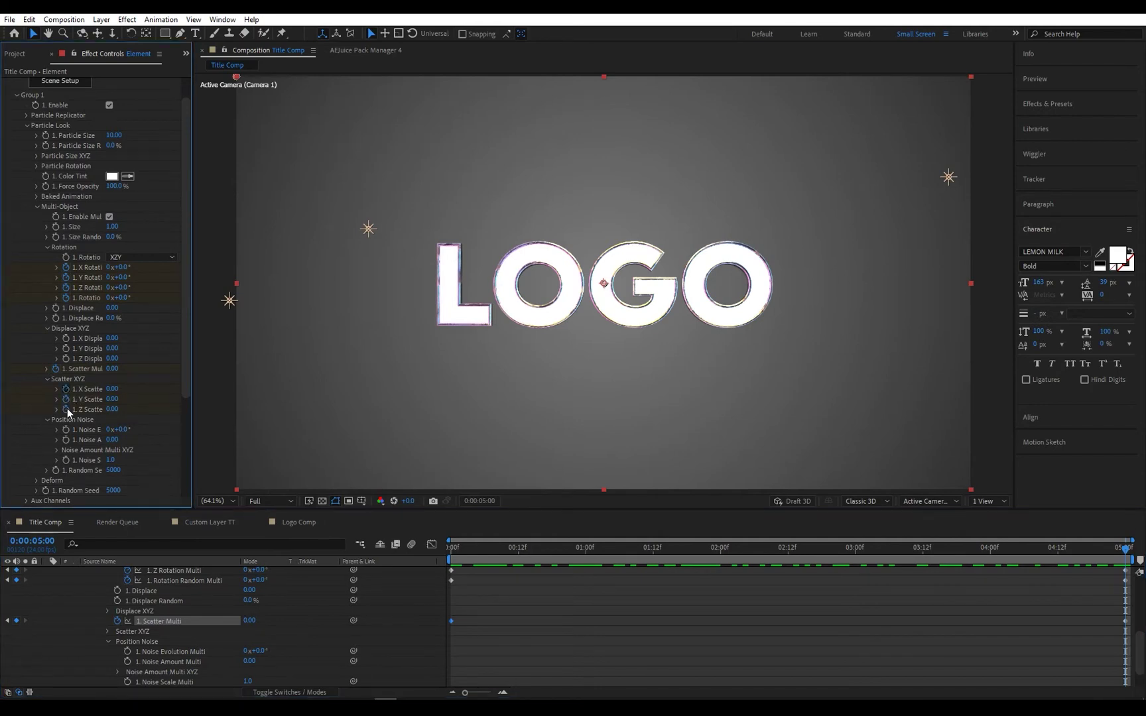
pyautogui.moveTo(468, 551); pyautogui.dragTo(449, 551)
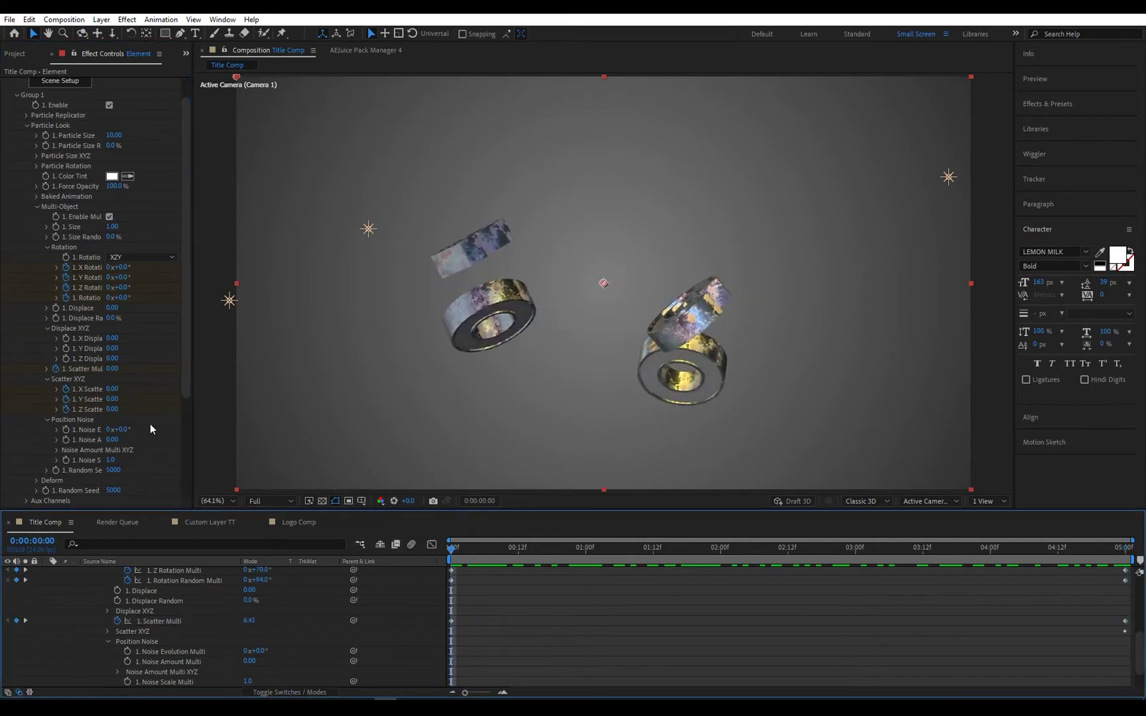
pyautogui.moveTo(111, 389); pyautogui.dragTo(777, 597)
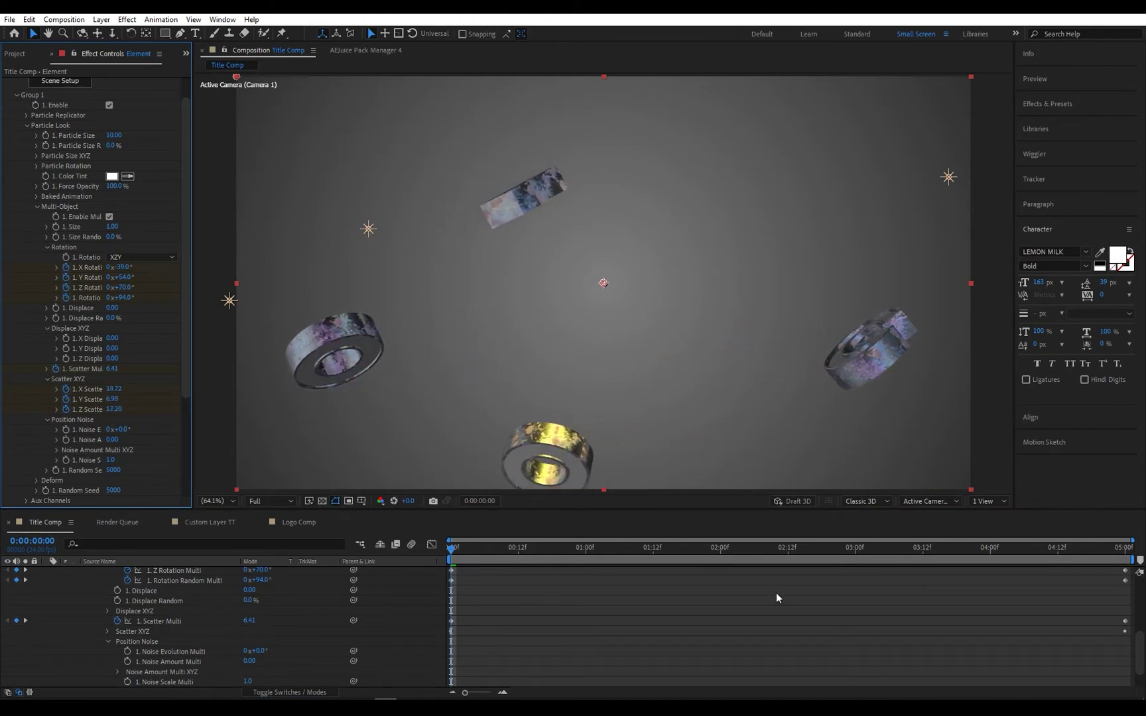
pyautogui.press('space')
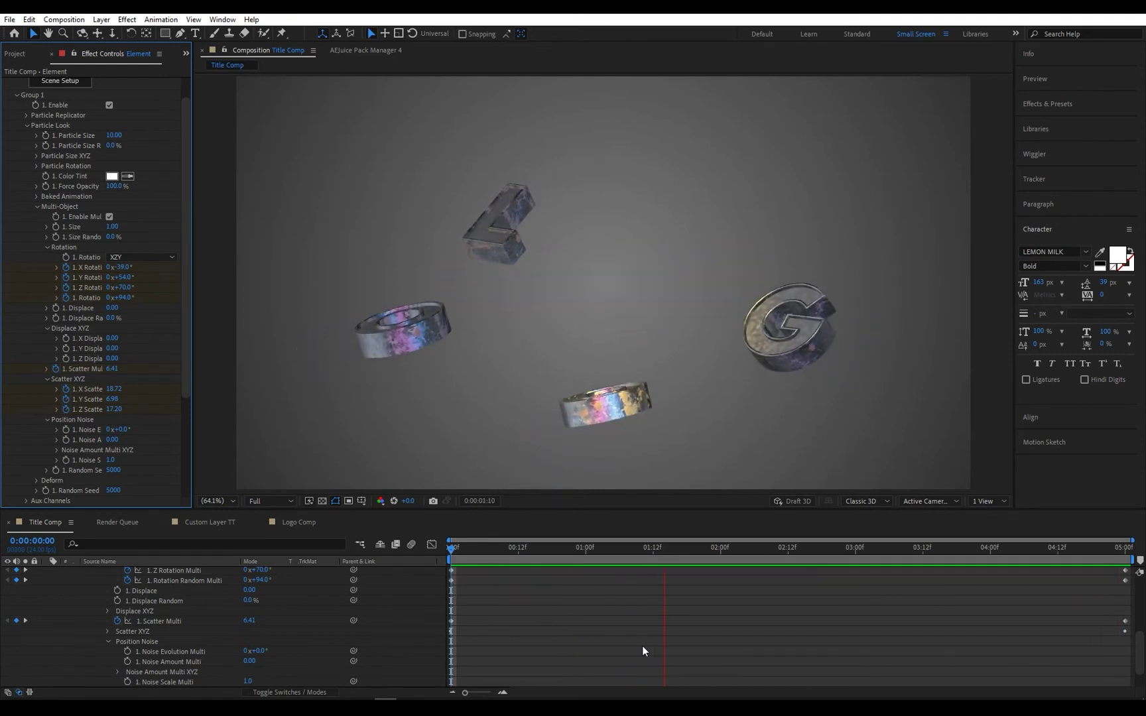
# Step: Collapse the Element layer, go to 0:00:05:00, show the logo text layer and hide the Element layer
pyautogui.scroll(5, 50, 624)
pyautogui.click(46, 643)
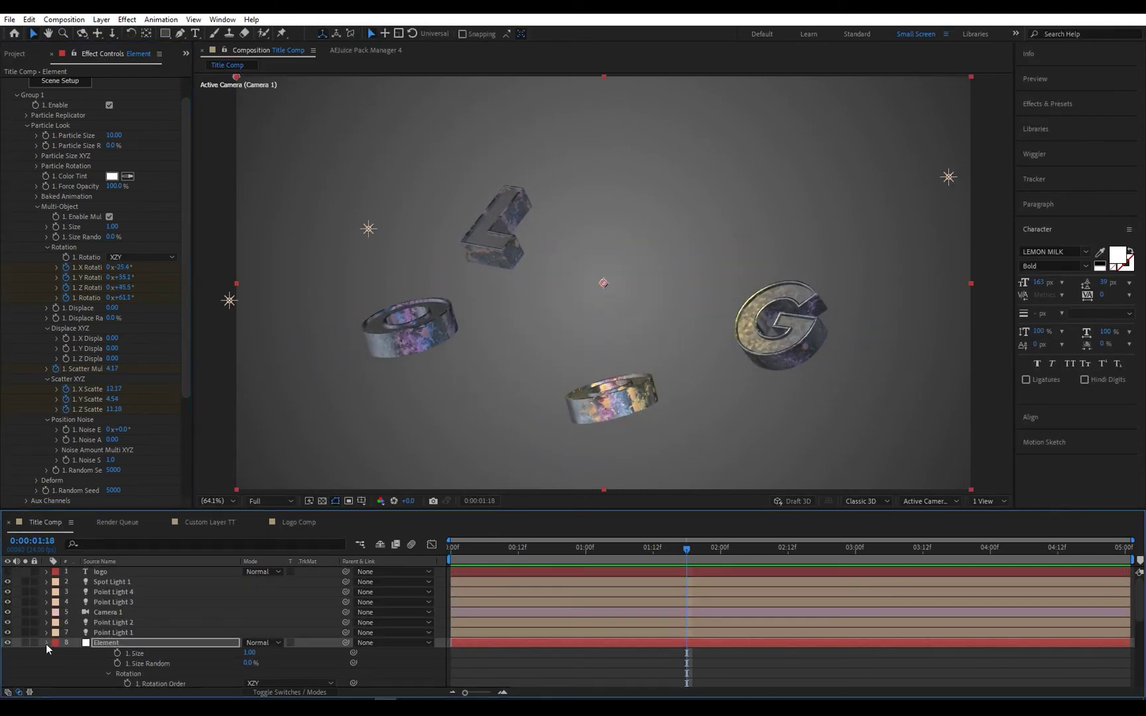
pyautogui.moveTo(904, 547); pyautogui.dragTo(1125, 548)
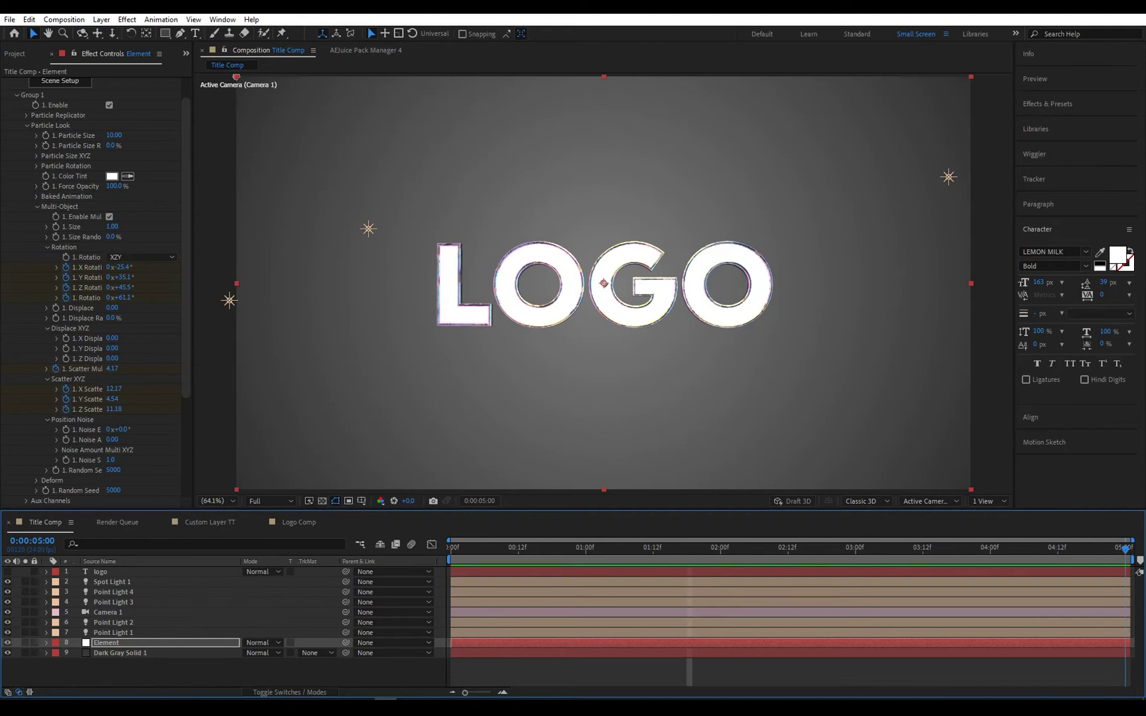
pyautogui.click(89, 573)
pyautogui.click(8, 572)
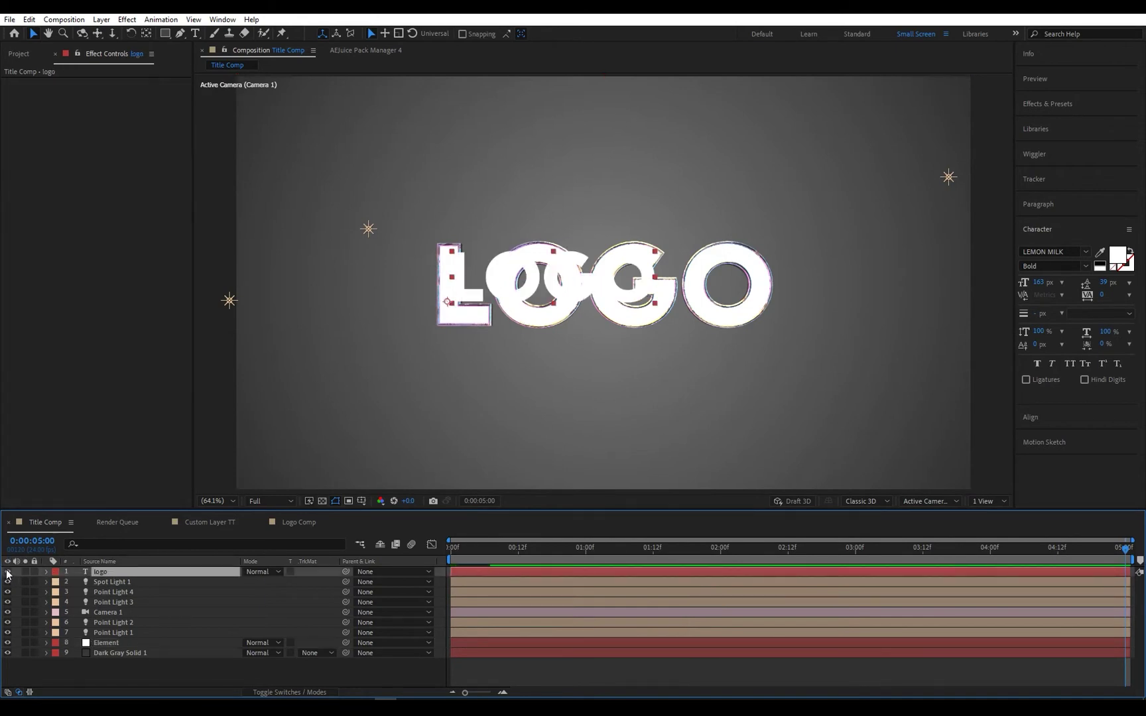
pyautogui.click(113, 641)
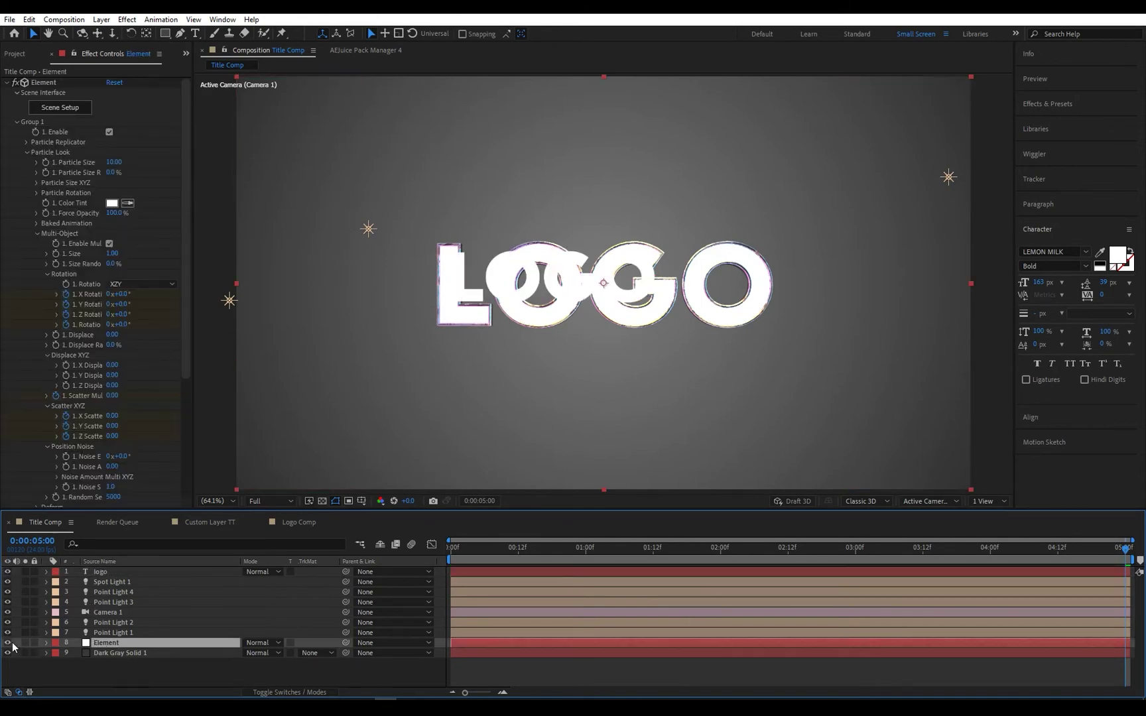
pyautogui.click(7, 643)
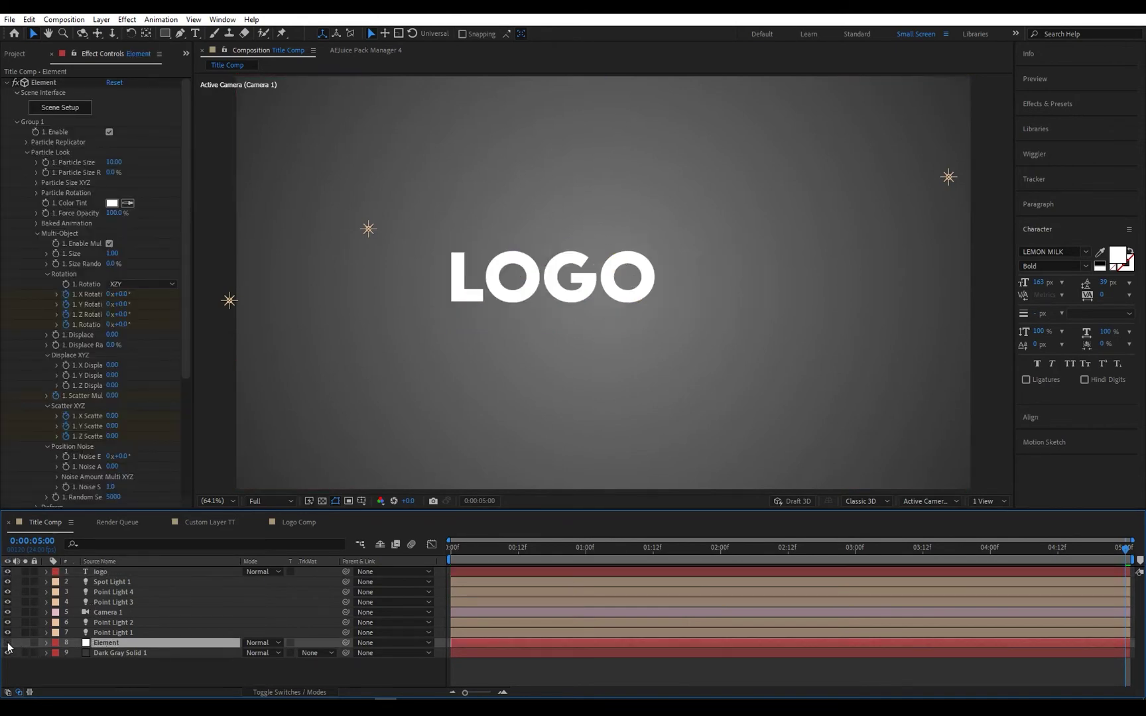
# Step: Replace the LOGO text with "fotons digital" split over two lines, and select all of the new text
pyautogui.click(195, 34)
pyautogui.click(538, 276)
pyautogui.hotkey('ctrl', 'a')
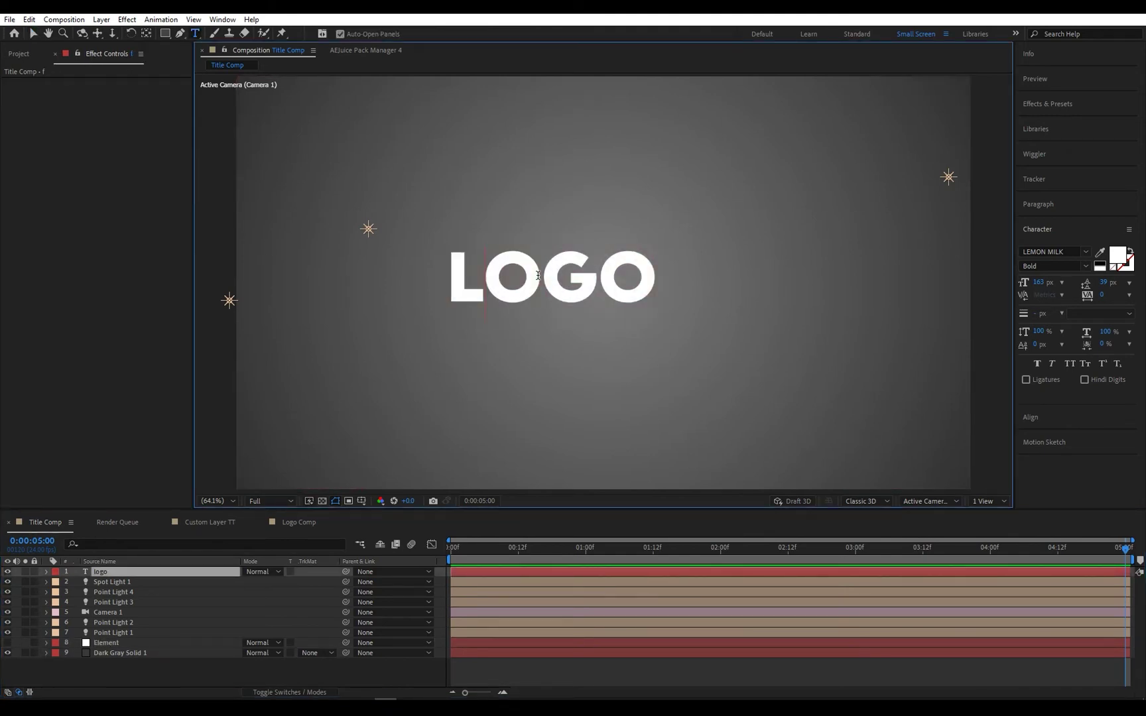
pyautogui.write('fotons')
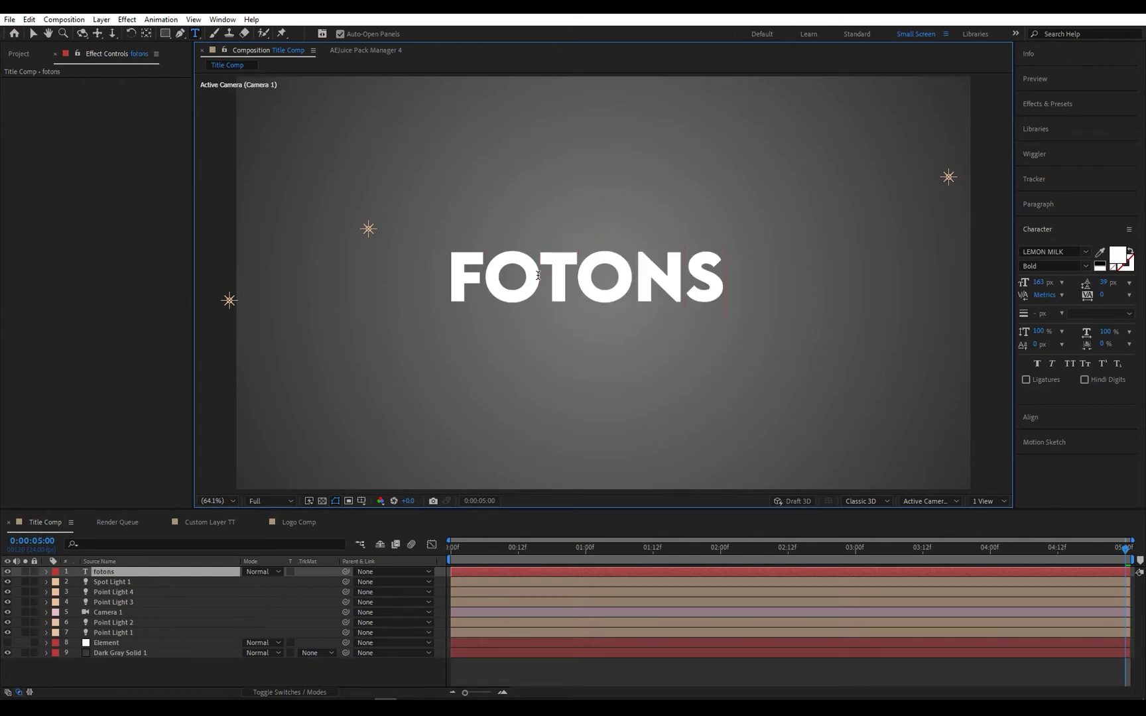
pyautogui.write(' digit')
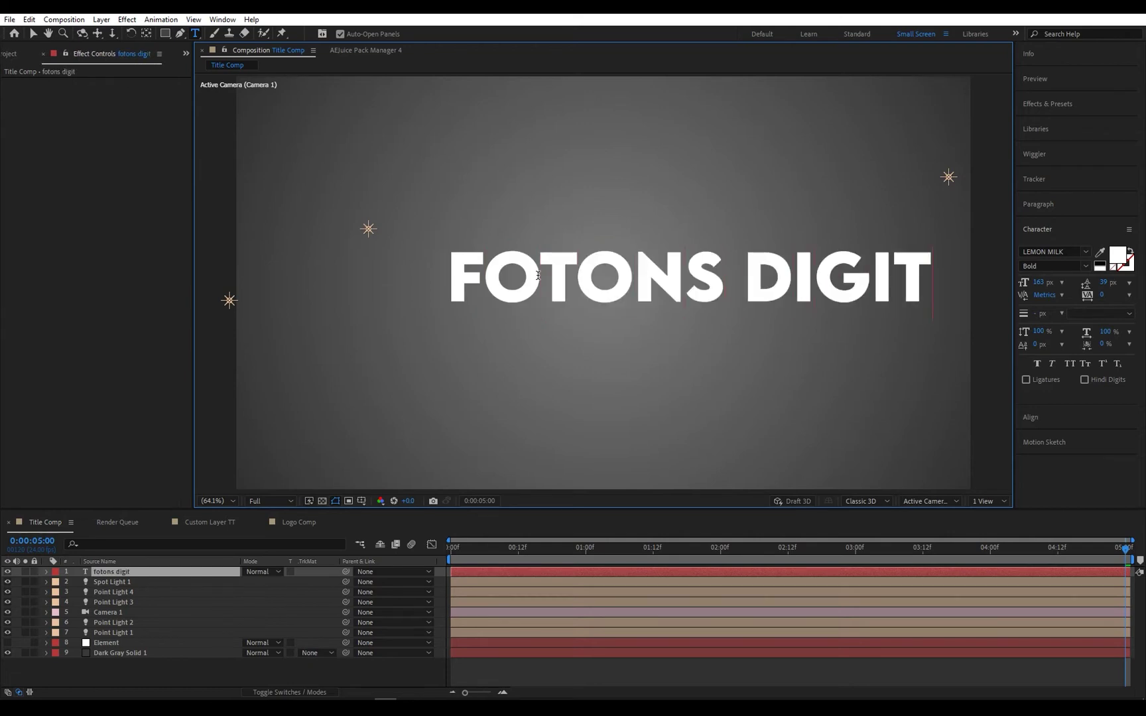
pyautogui.write('al')
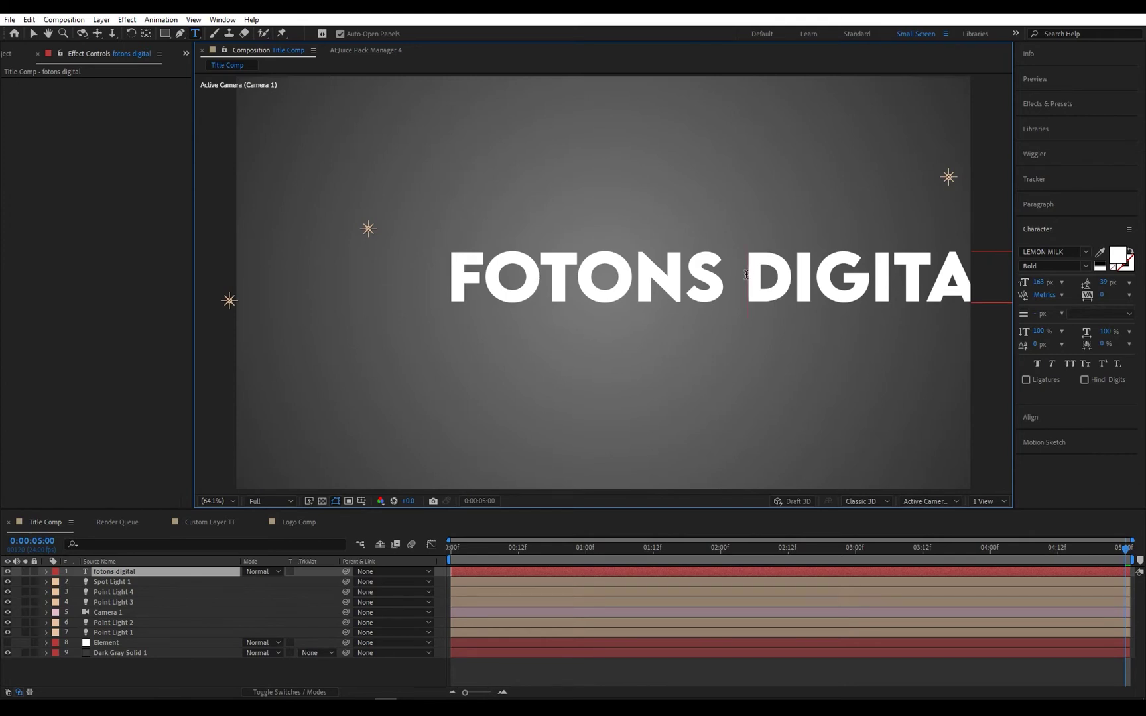
pyautogui.press('Return')
pyautogui.hotkey('ctrl', 'a')
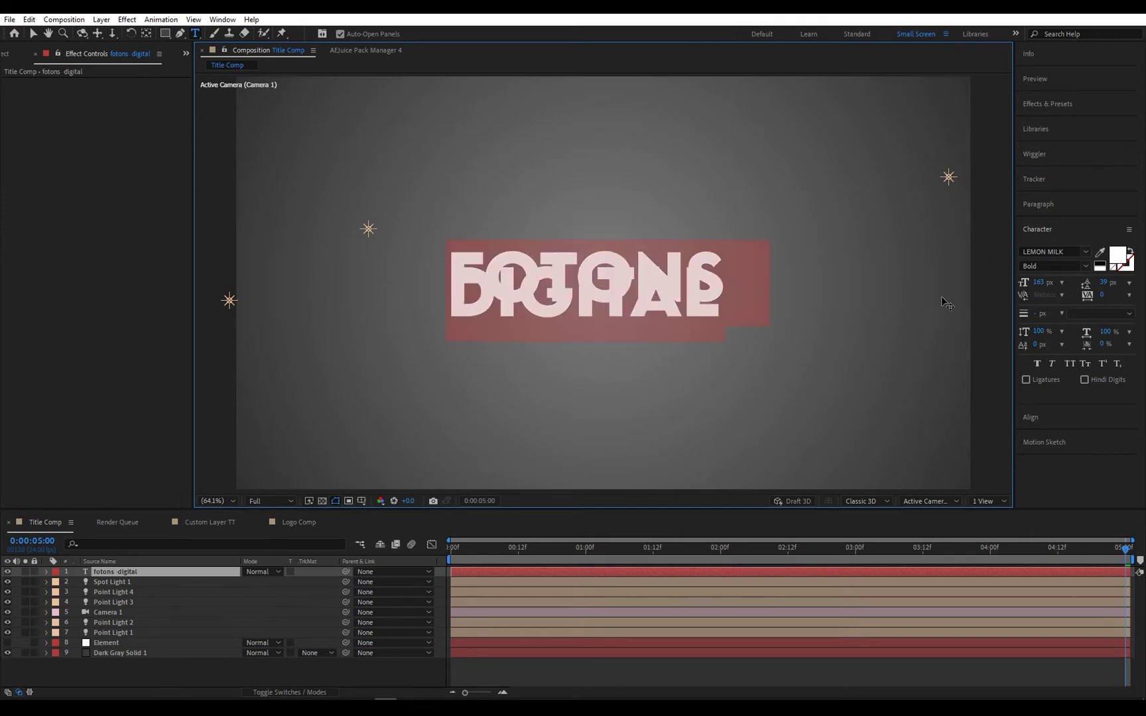
# Step: Set the two-line title's leading to 142 px and switch visibility from the text layer to the Element layer
pyautogui.moveTo(1109, 281); pyautogui.dragTo(1143, 290)
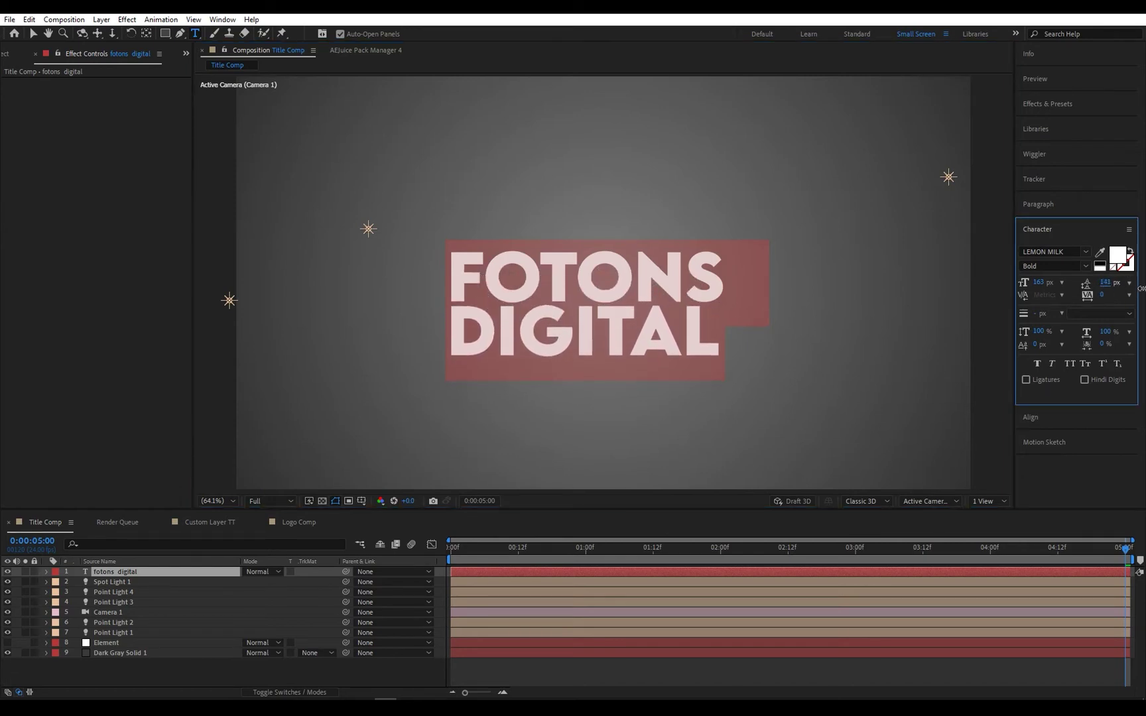
pyautogui.click(352, 677)
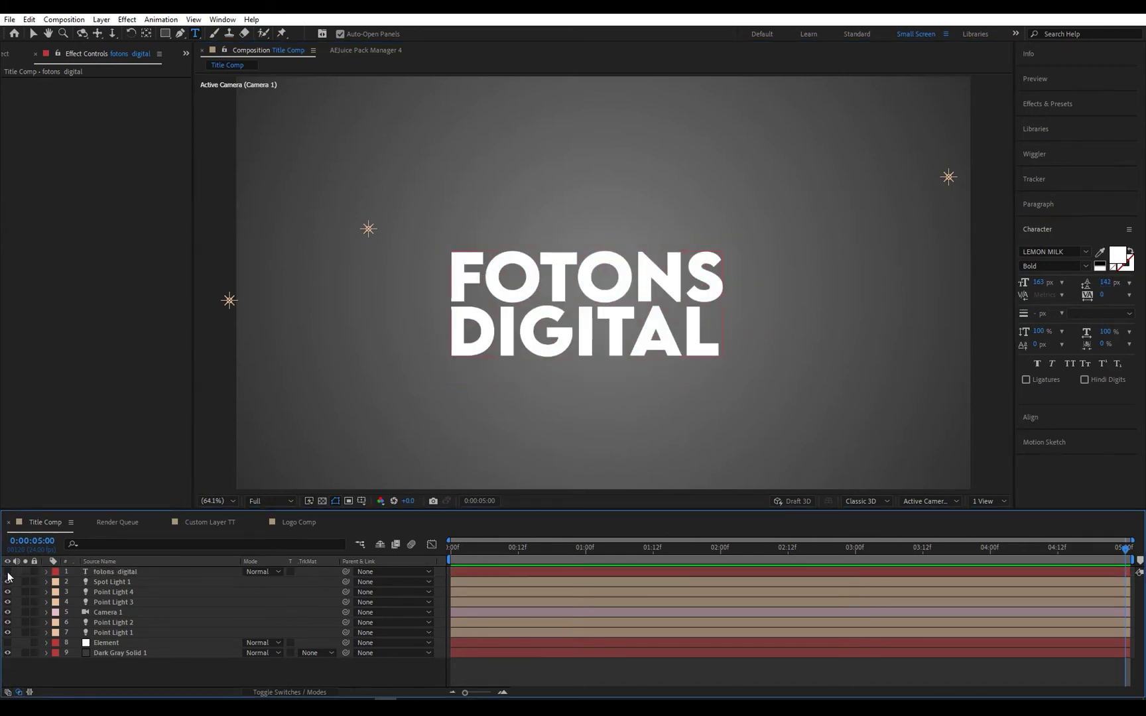
pyautogui.click(7, 572)
pyautogui.click(7, 644)
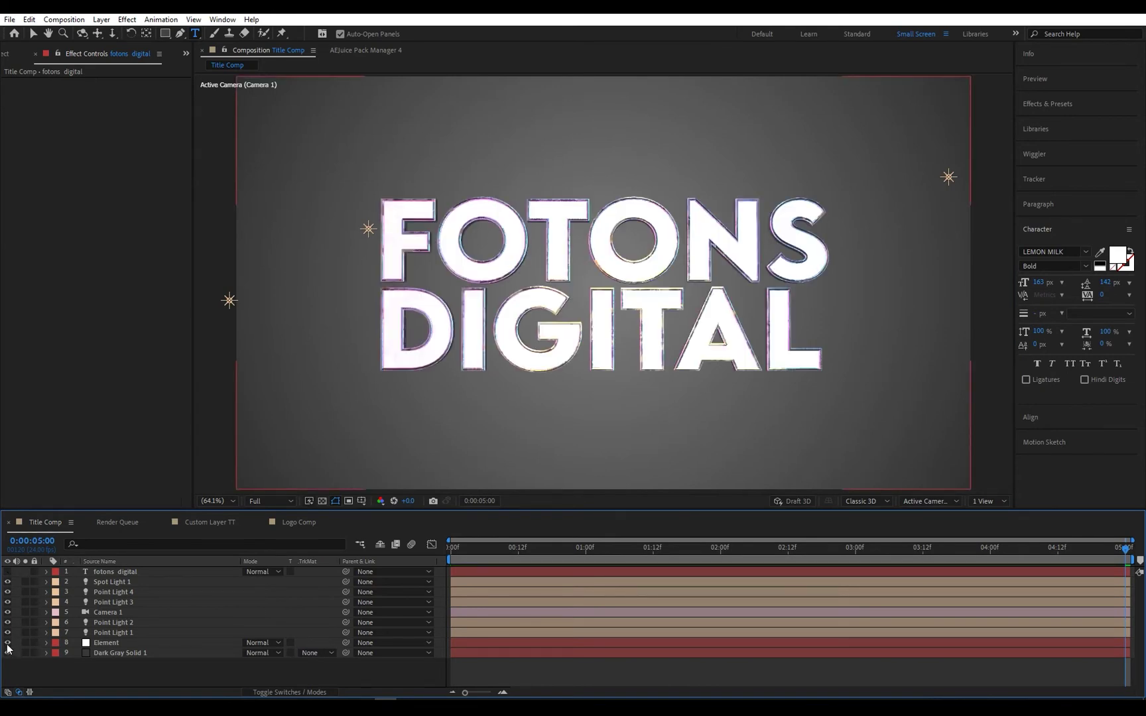
# Step: Preview the title's letter assembly animation from 0:00:00:00
pyautogui.moveTo(550, 552); pyautogui.dragTo(448, 573)
pyautogui.press('space')
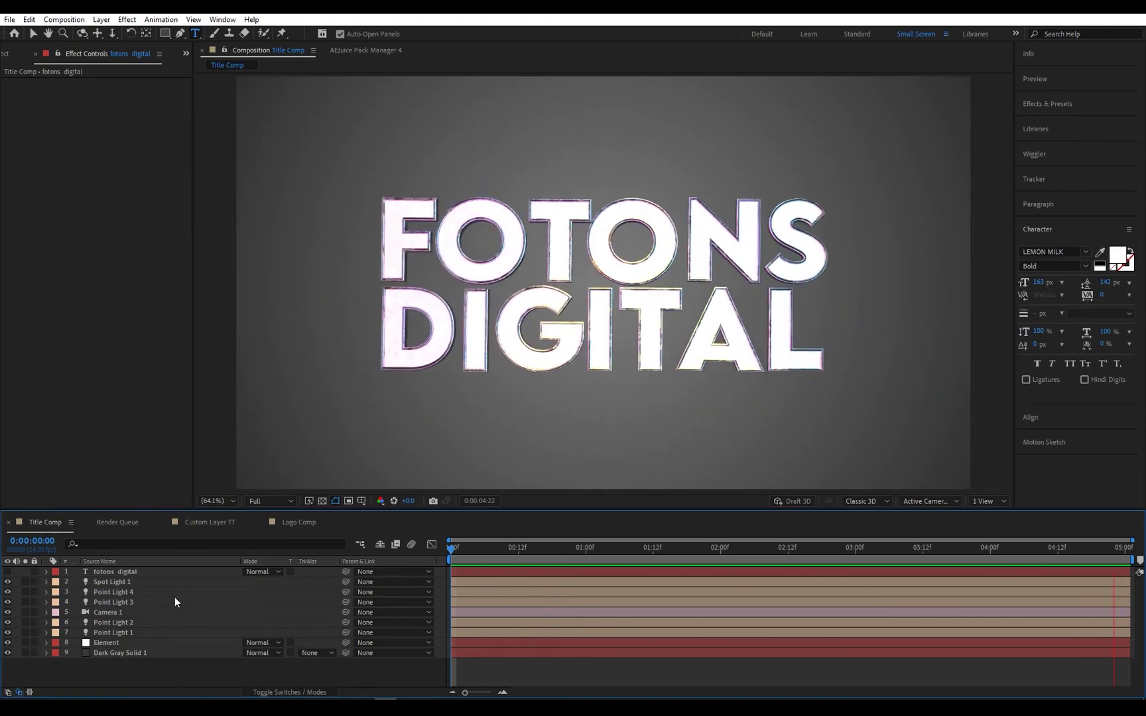
pyautogui.press('space')
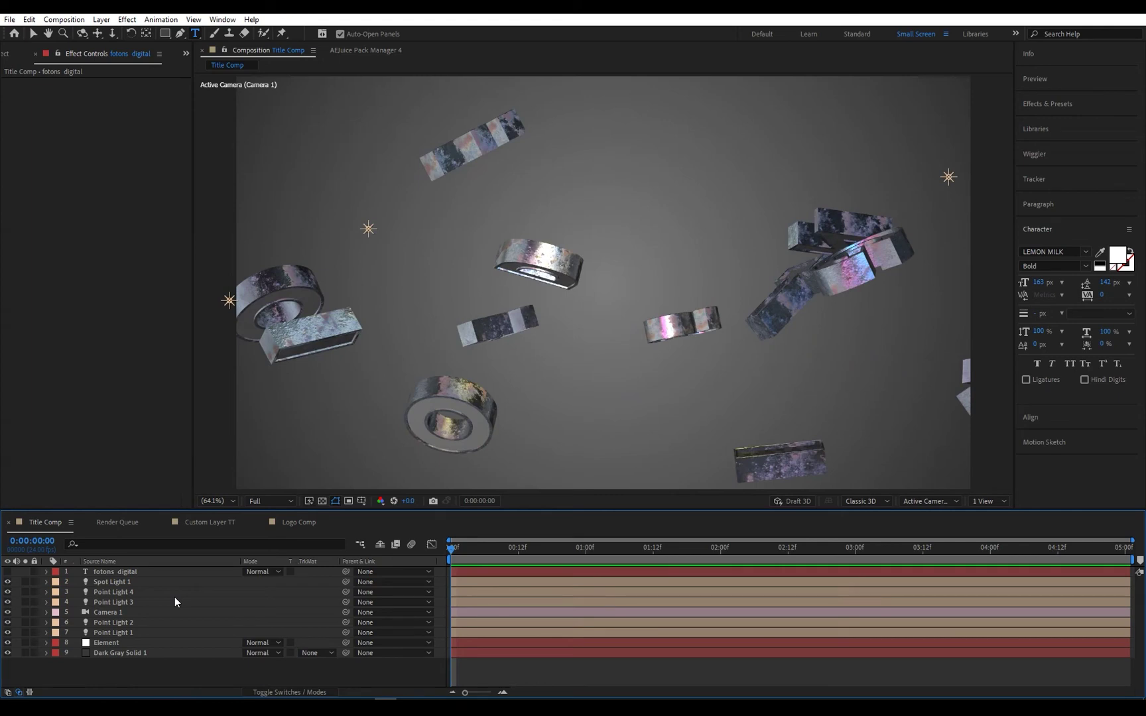
# Step: Switch to Logo Comp and show the NEw.ai logo layer
pyautogui.click(298, 522)
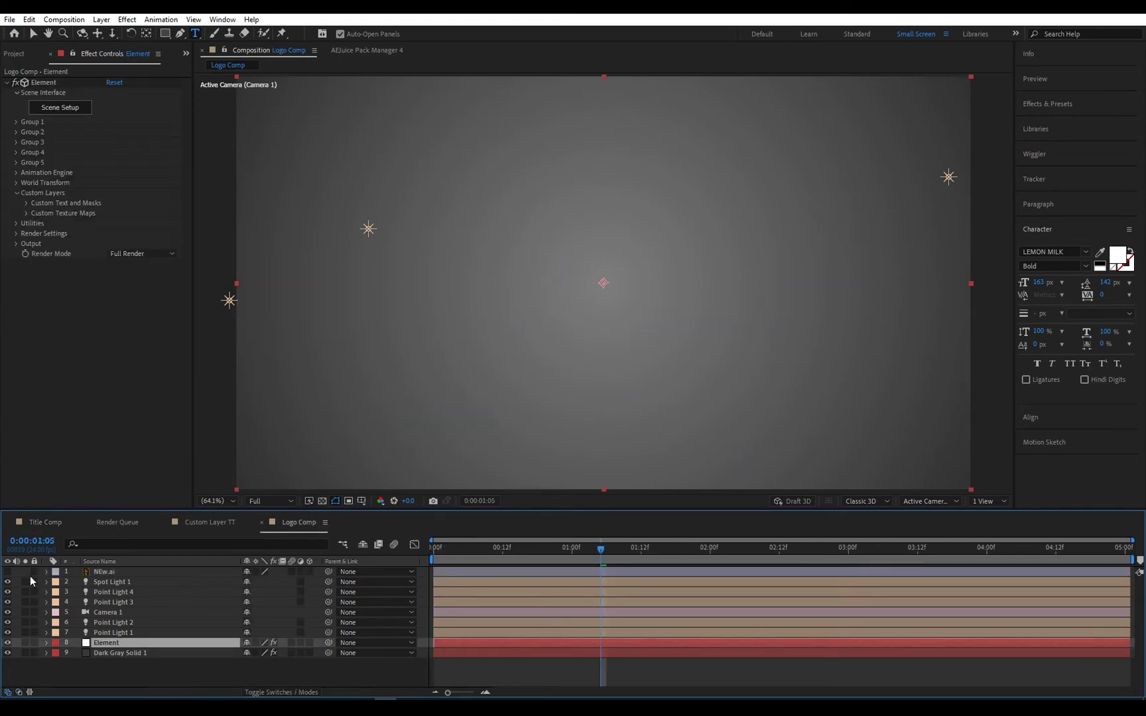
pyautogui.click(8, 571)
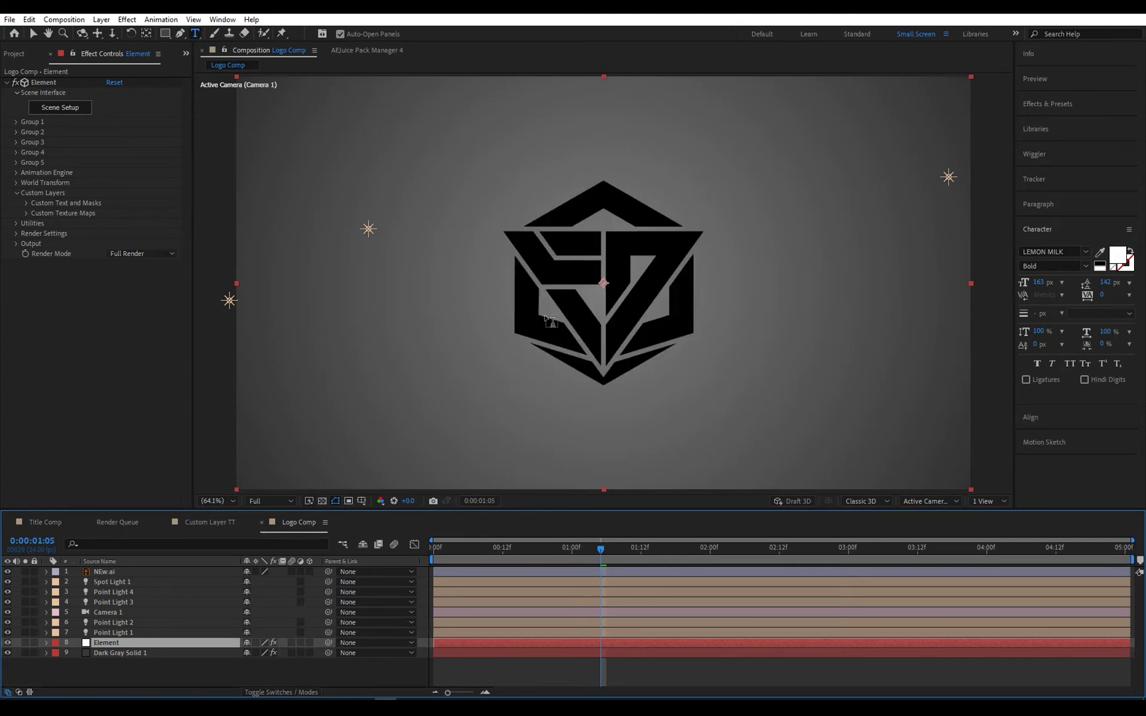
pyautogui.click(34, 33)
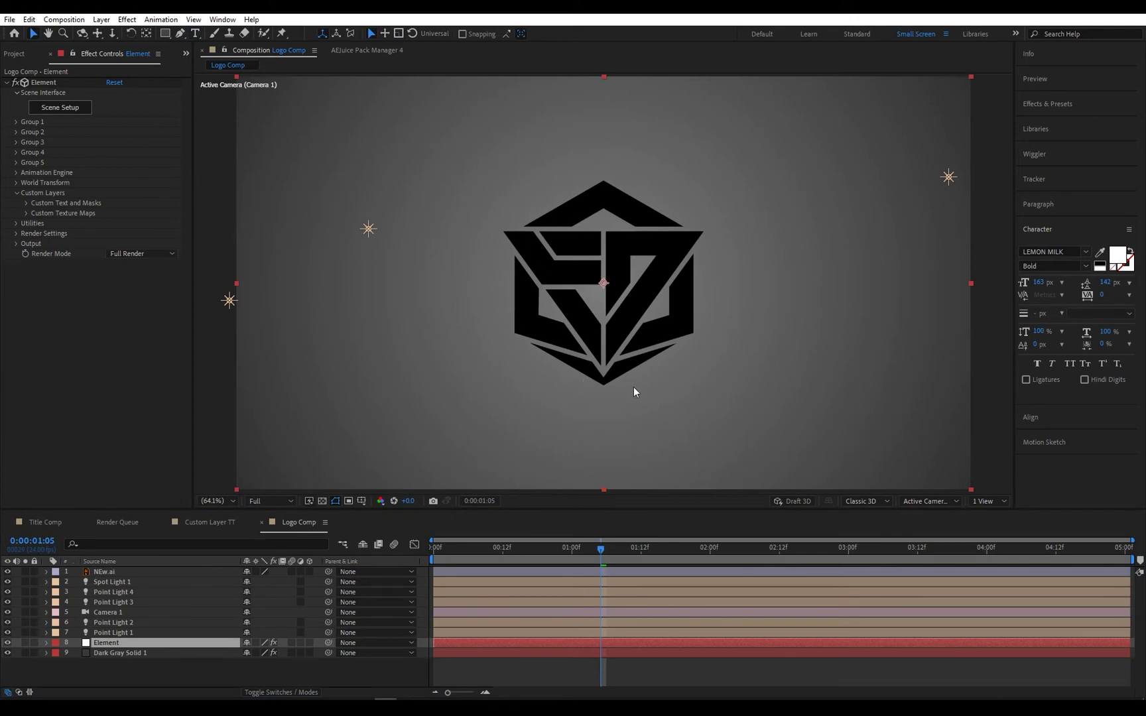
pyautogui.click(132, 668)
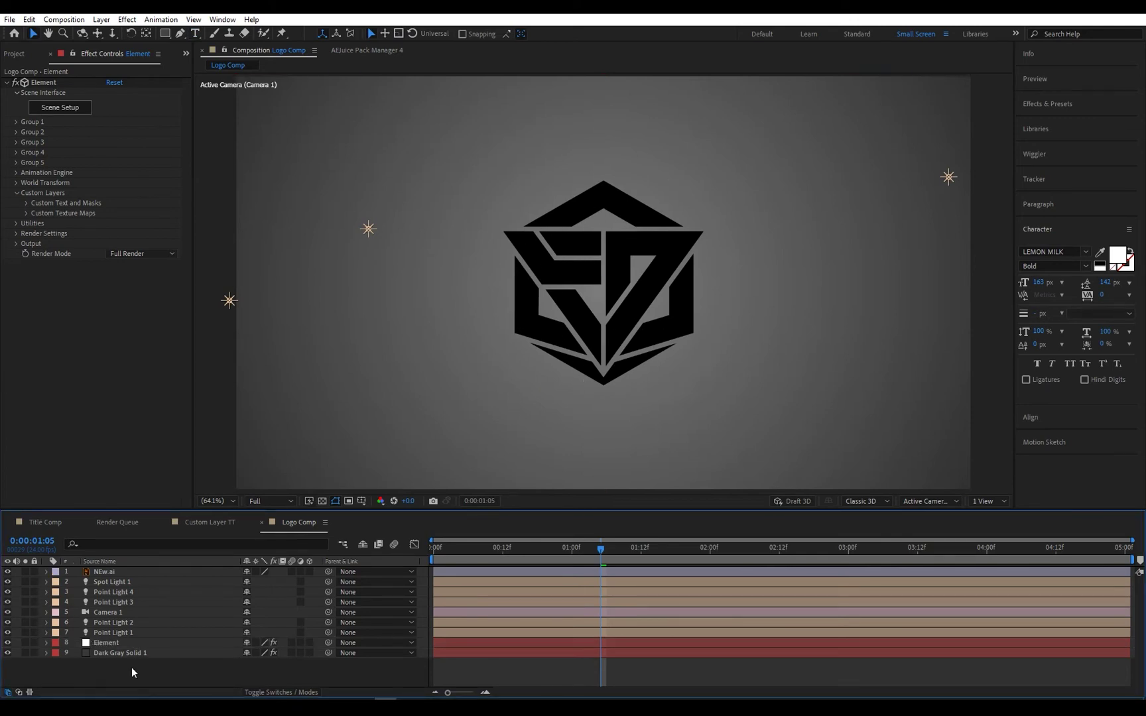
# Step: Examine the Masks option for Element's Path Layer 1 and the Auto-trace command for the NEw.ai layer
pyautogui.click(26, 204)
pyautogui.click(158, 213)
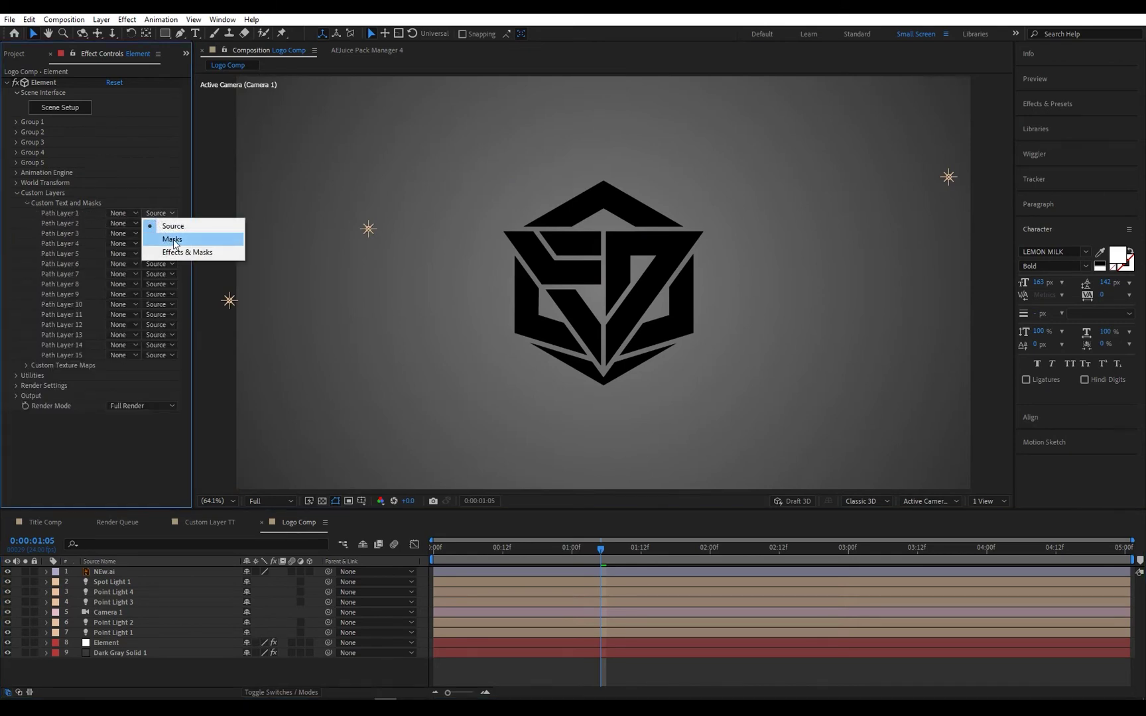
pyautogui.click(26, 204)
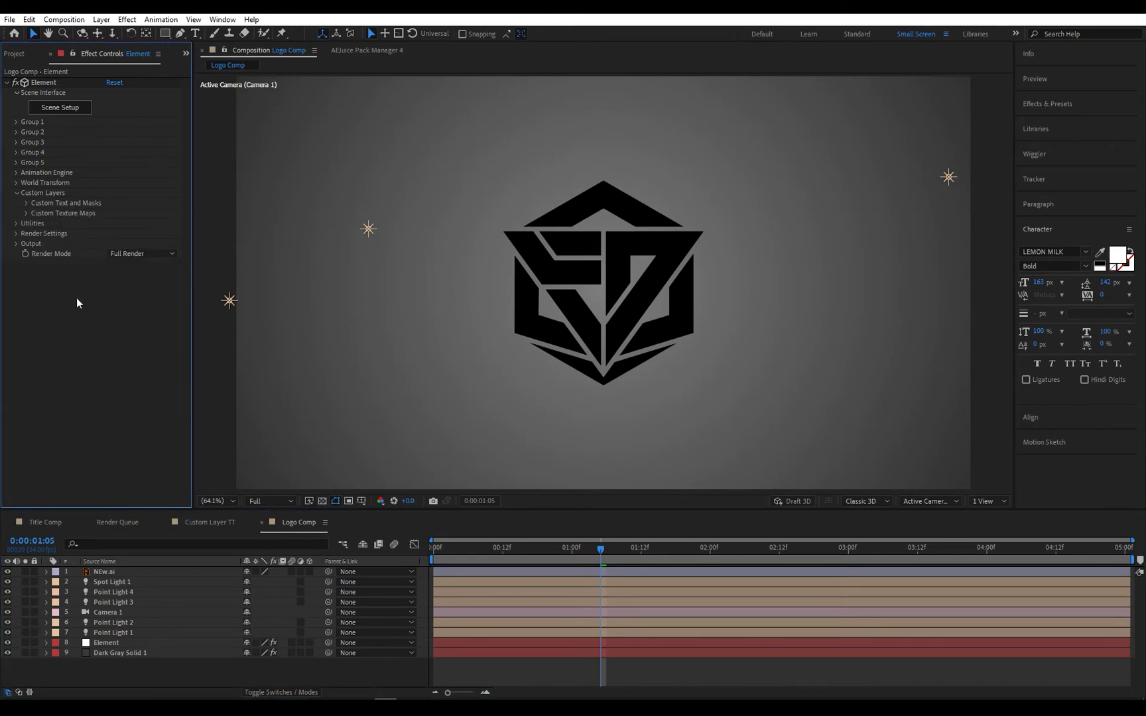
pyautogui.click(174, 683)
pyautogui.click(113, 573)
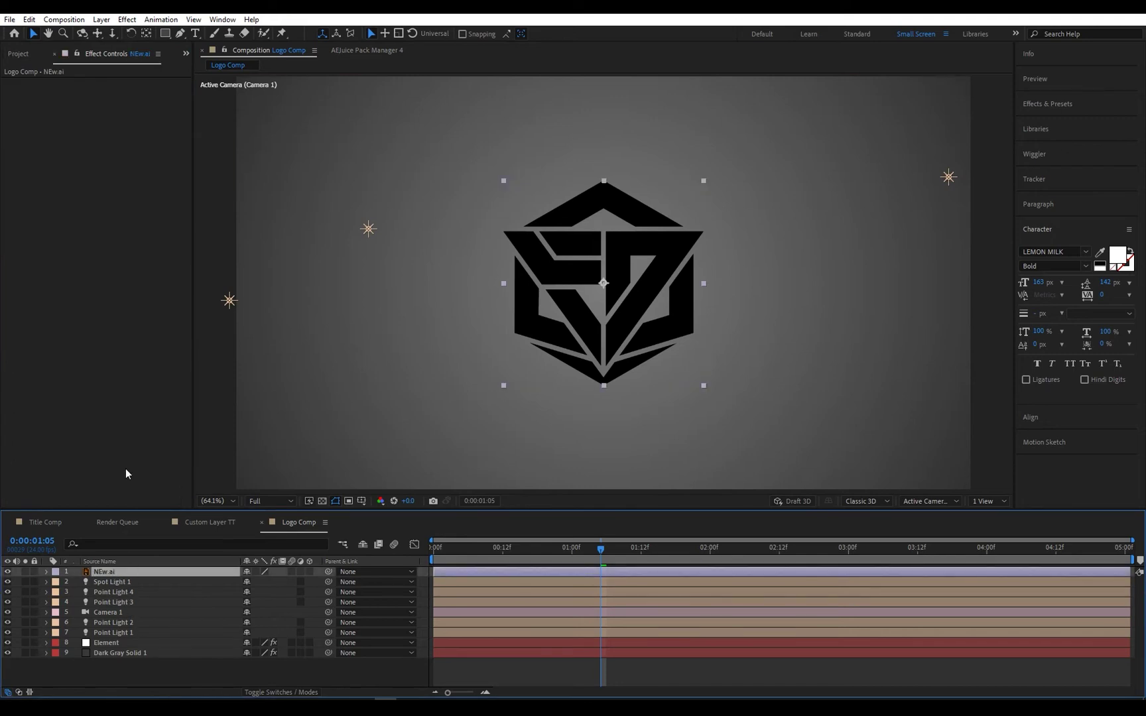
pyautogui.click(102, 19)
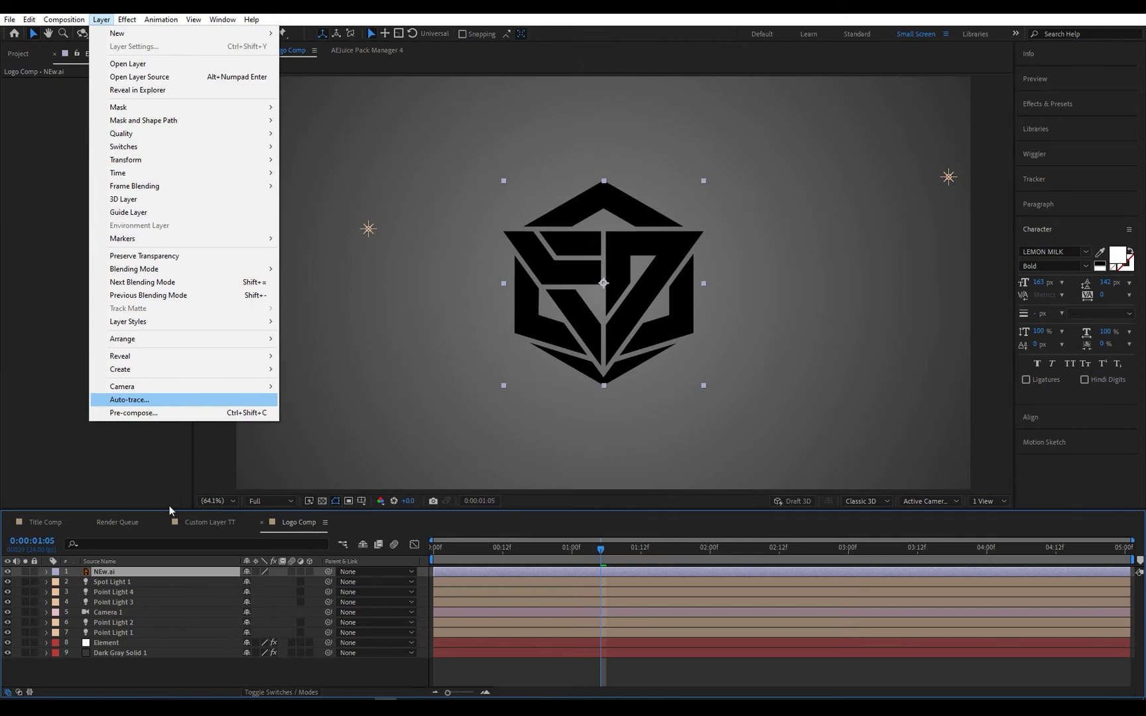
# Step: Create a red 1920 x 1080 px solid named "Logo" and hide it
pyautogui.rightClick(161, 663)
pyautogui.moveTo(273, 525)
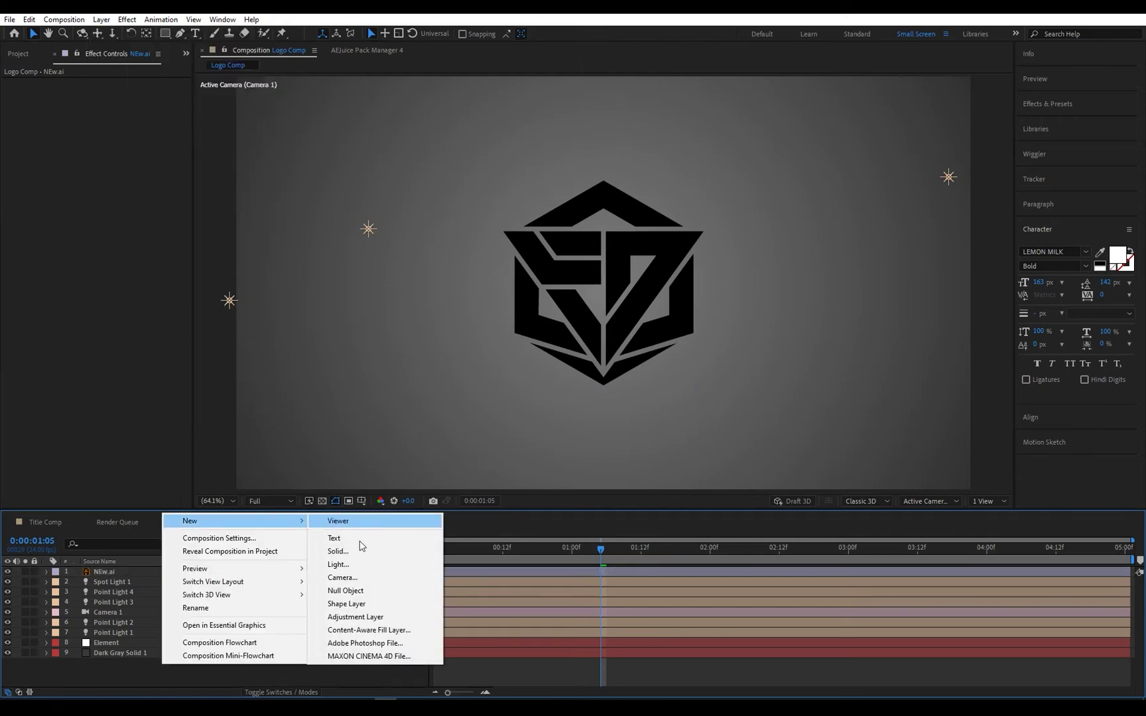
pyautogui.click(358, 550)
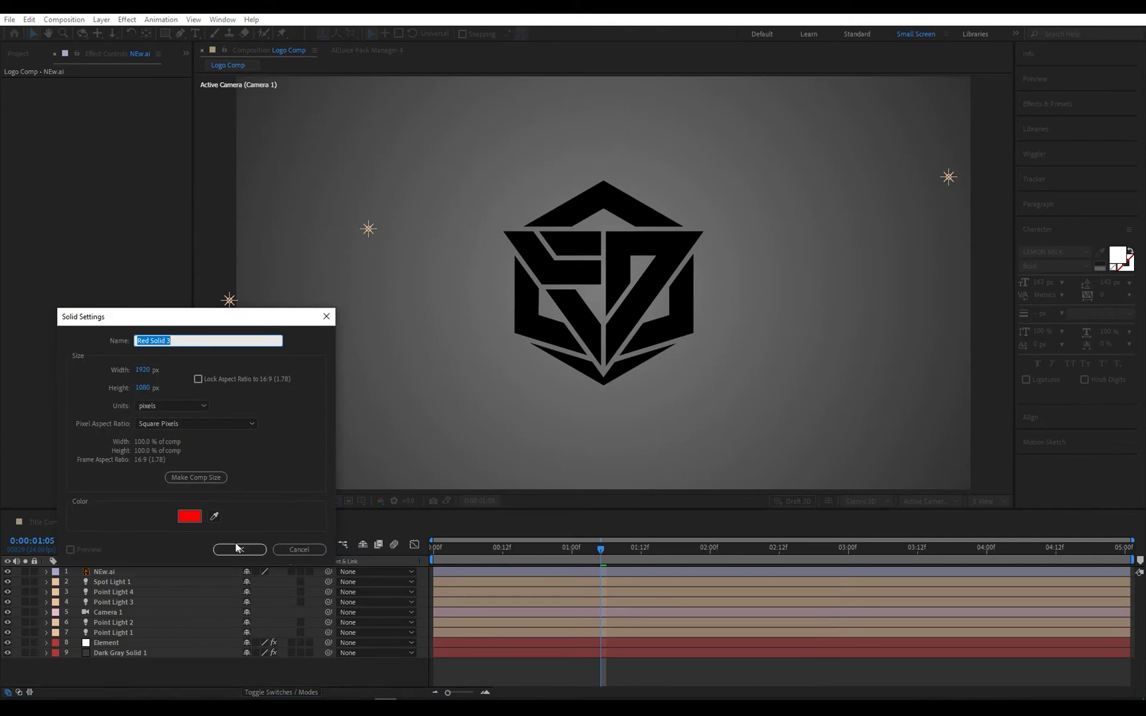
pyautogui.write('Logo')
pyautogui.press('Return')
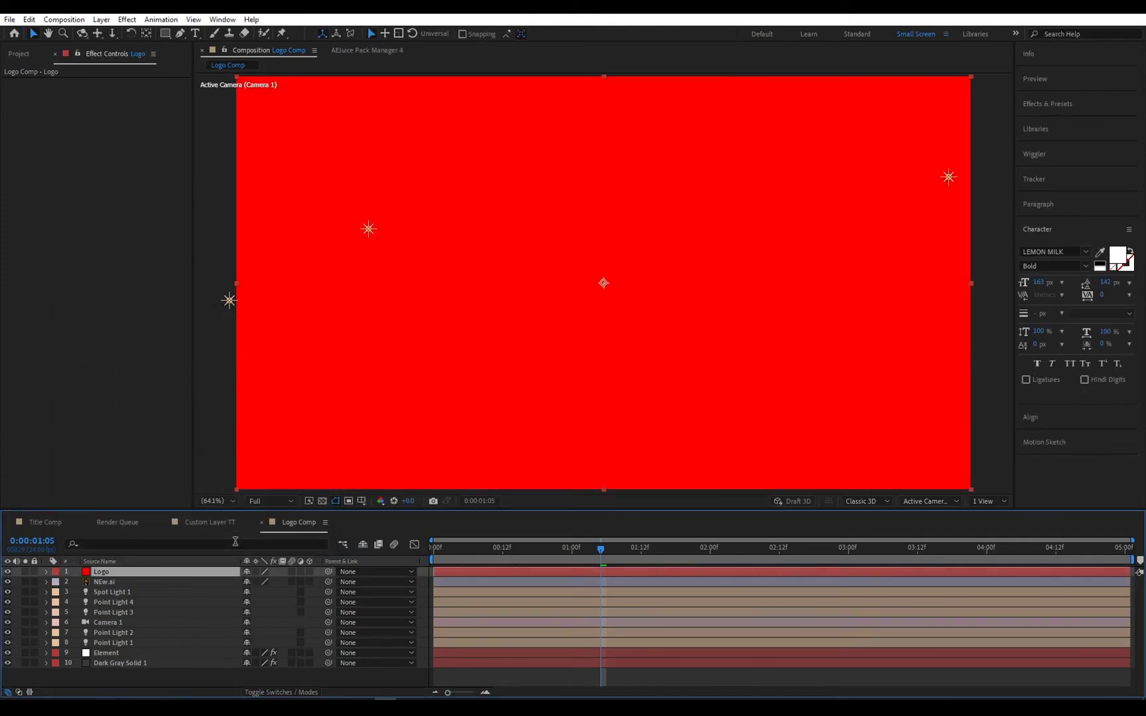
pyautogui.click(8, 571)
# Step: Trace the logo's upper chevron with the Pen tool as a closed mask on the hidden Logo solid
pyautogui.click(99, 582)
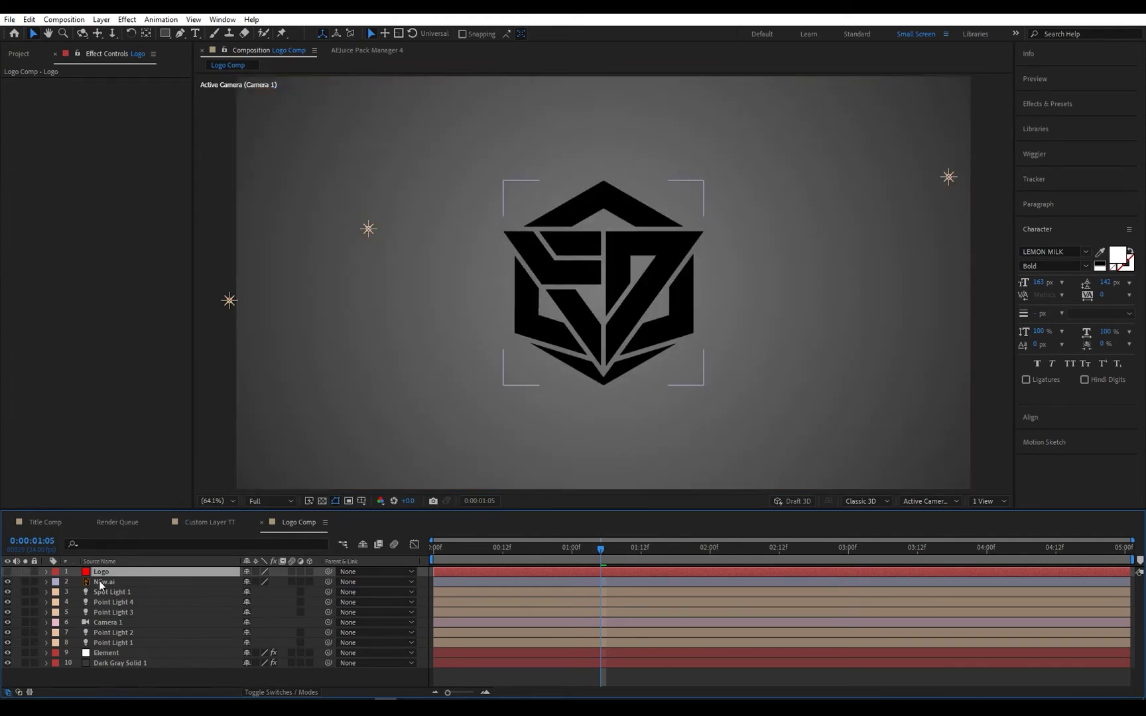
pyautogui.click(99, 572)
pyautogui.click(180, 33)
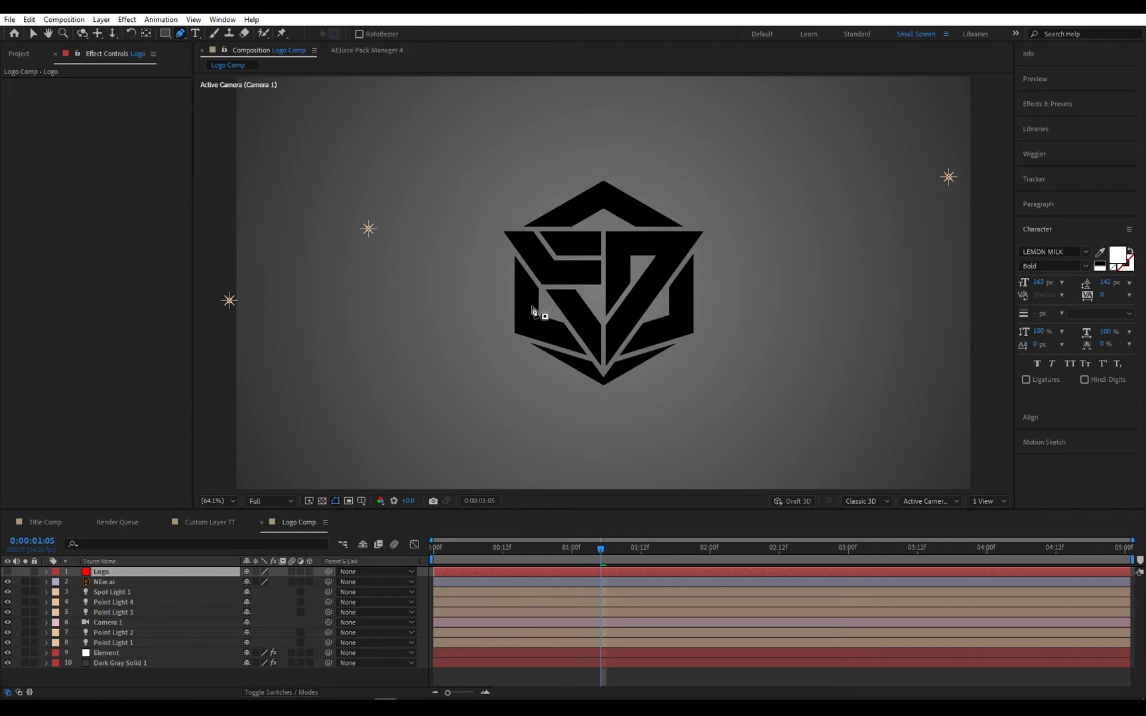
pyautogui.press('`')
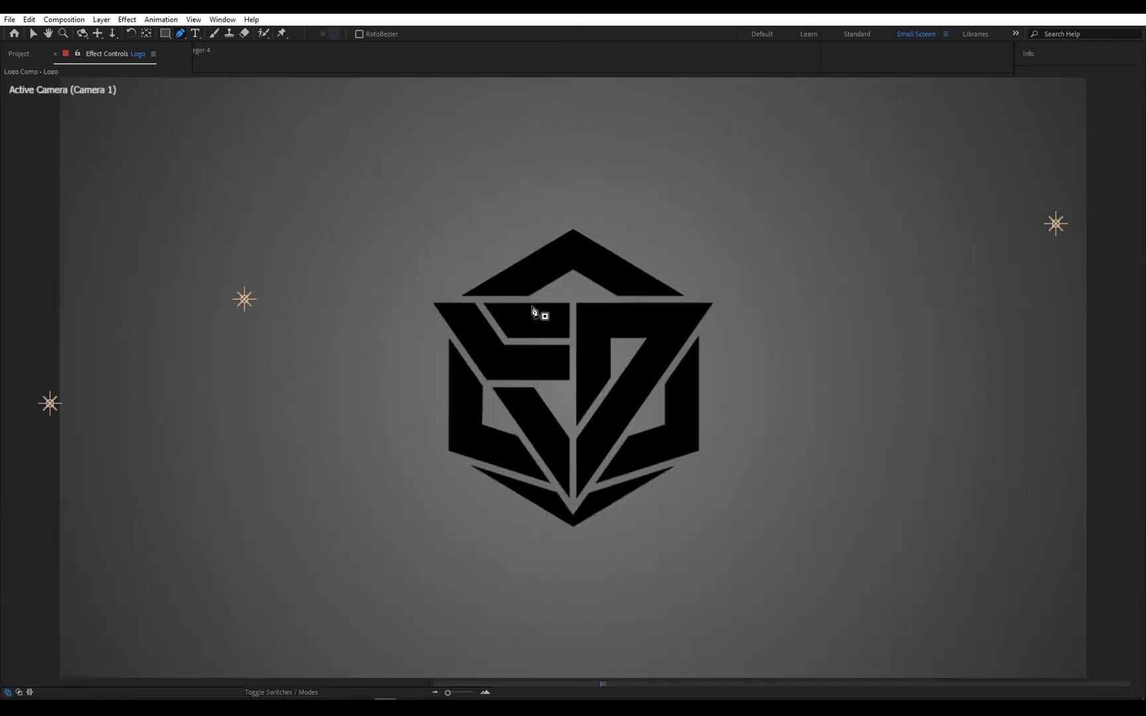
pyautogui.scroll(2, 532, 307)
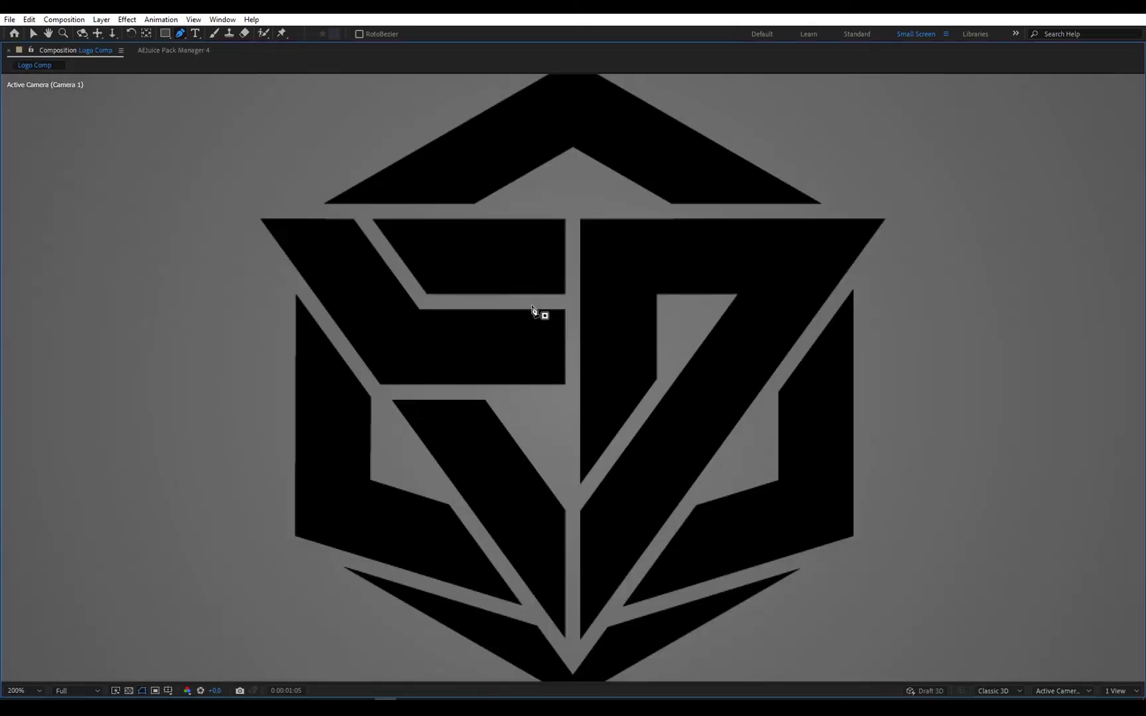
pyautogui.press('space')
pyautogui.moveTo(537, 315); pyautogui.dragTo(538, 479)
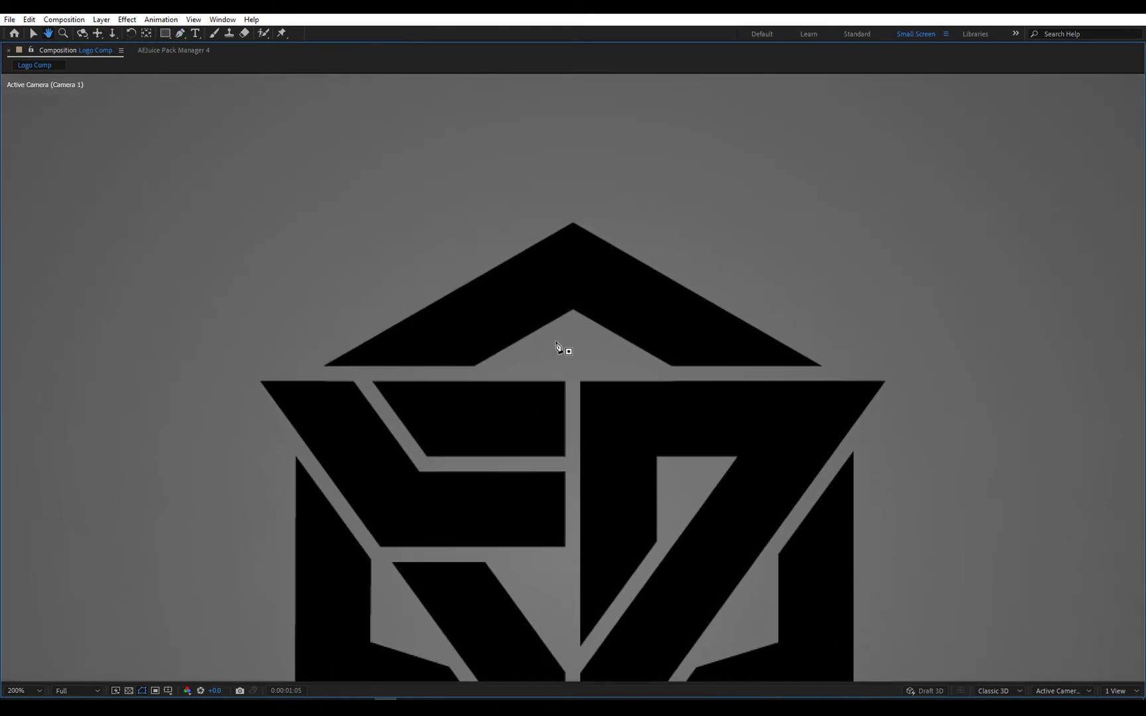
pyautogui.click(573, 222)
pyautogui.click(324, 367)
pyautogui.click(474, 366)
pyautogui.click(573, 309)
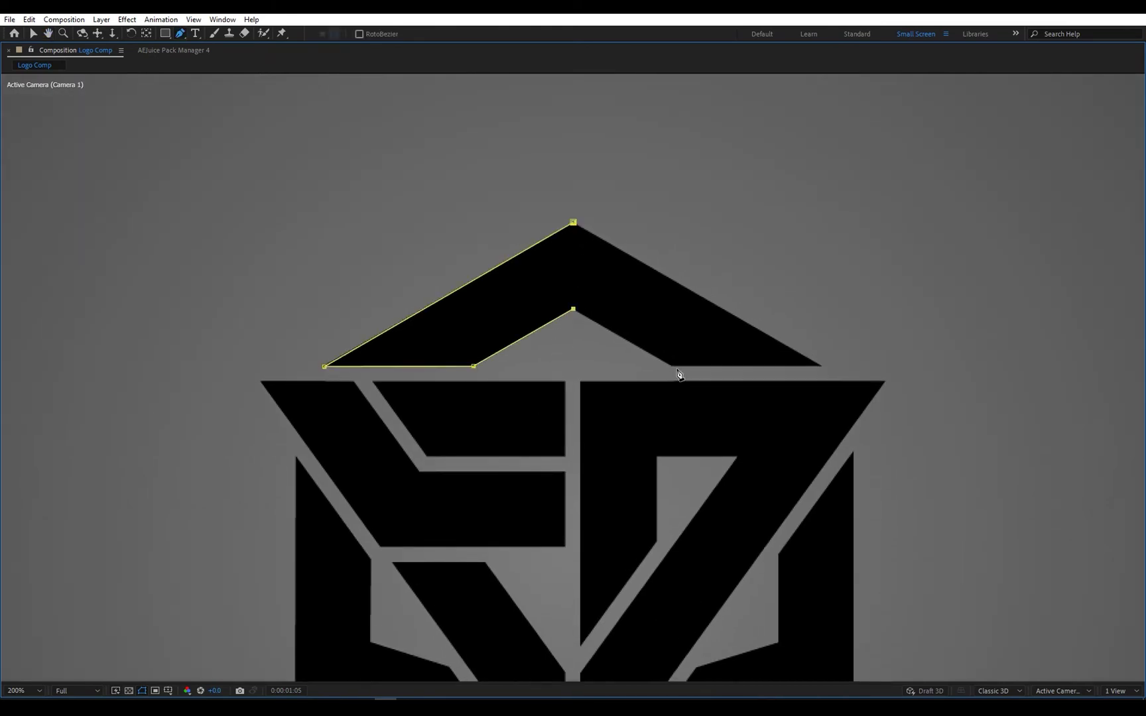
pyautogui.click(672, 366)
pyautogui.click(819, 365)
pyautogui.click(573, 222)
# Step: Trace closed masks around the two pieces of the logo's F: the large angled stroke and the short bar above it
pyautogui.click(259, 383)
pyautogui.click(564, 546)
pyautogui.click(565, 471)
pyautogui.click(419, 471)
pyautogui.click(354, 382)
pyautogui.click(259, 383)
pyautogui.click(373, 382)
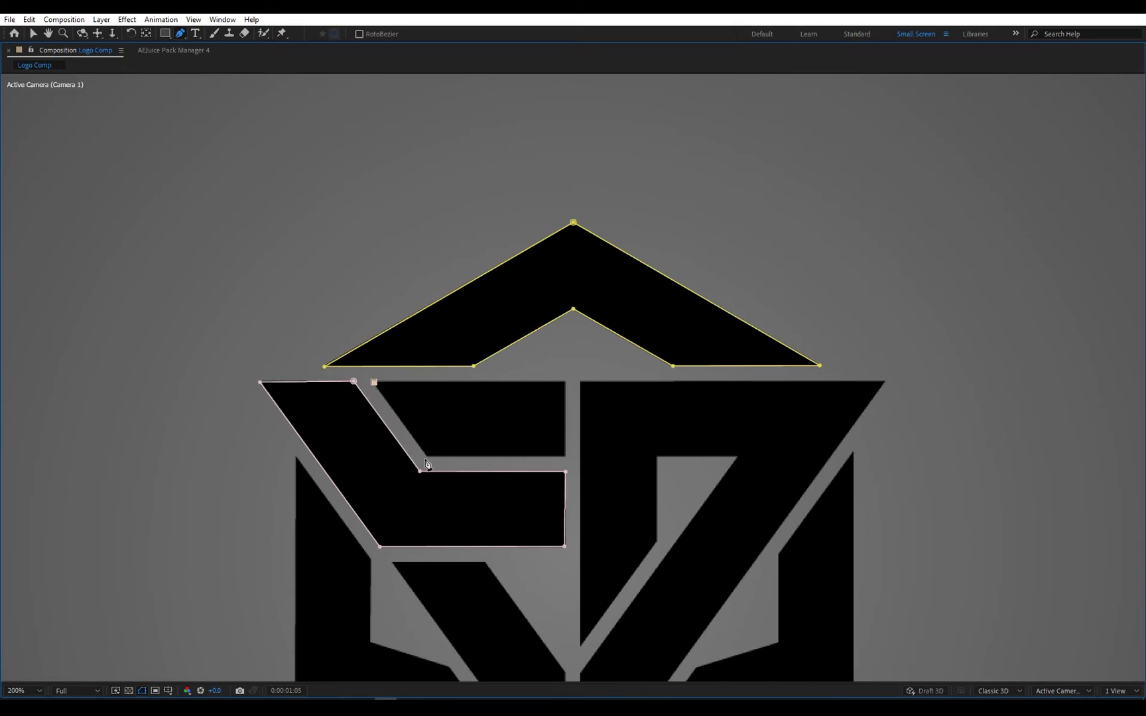
pyautogui.click(425, 456)
pyautogui.click(564, 456)
# Step: Trace a closed mask around the logo's D-shaped piece, including its inner notch and long diagonal stroke
pyautogui.click(581, 647)
pyautogui.click(656, 542)
pyautogui.click(657, 455)
pyautogui.click(736, 457)
pyautogui.moveTo(736, 457); pyautogui.dragTo(739, 313, button='middle')
pyautogui.click(584, 530)
pyautogui.click(583, 657)
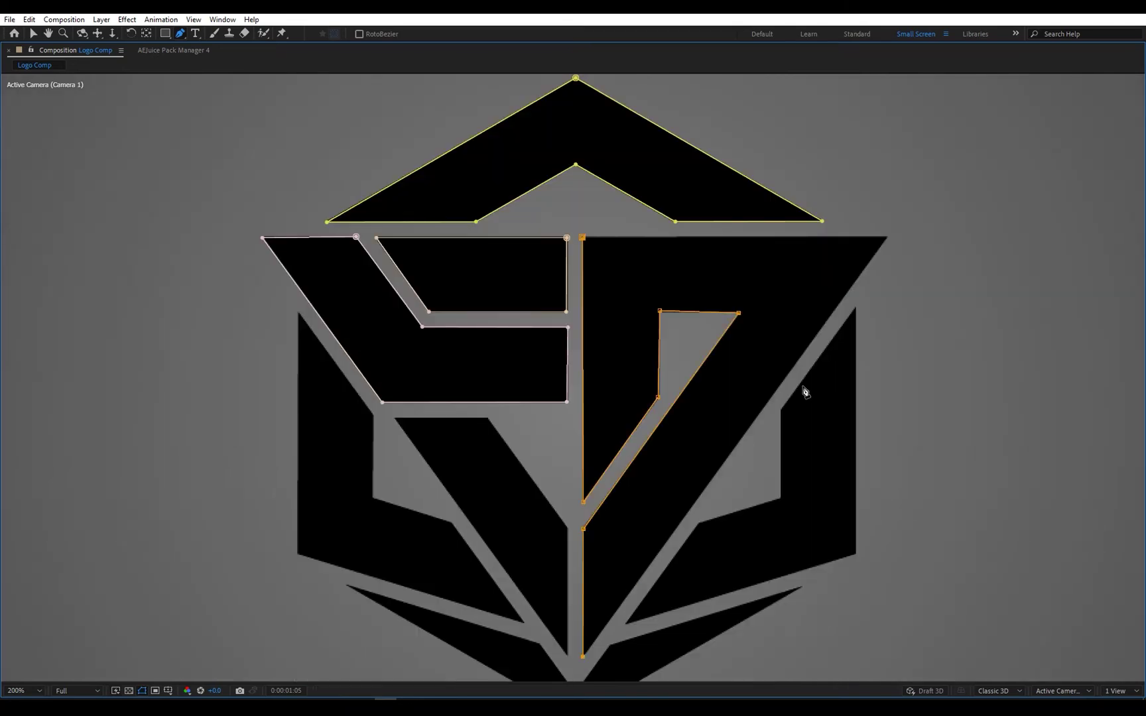
pyautogui.click(886, 238)
# Step: Trace closed masks around the diagonal stroke below the F and the bracket on the logo's left side
pyautogui.click(568, 528)
pyautogui.click(568, 655)
pyautogui.click(395, 419)
pyautogui.click(299, 313)
pyautogui.click(298, 554)
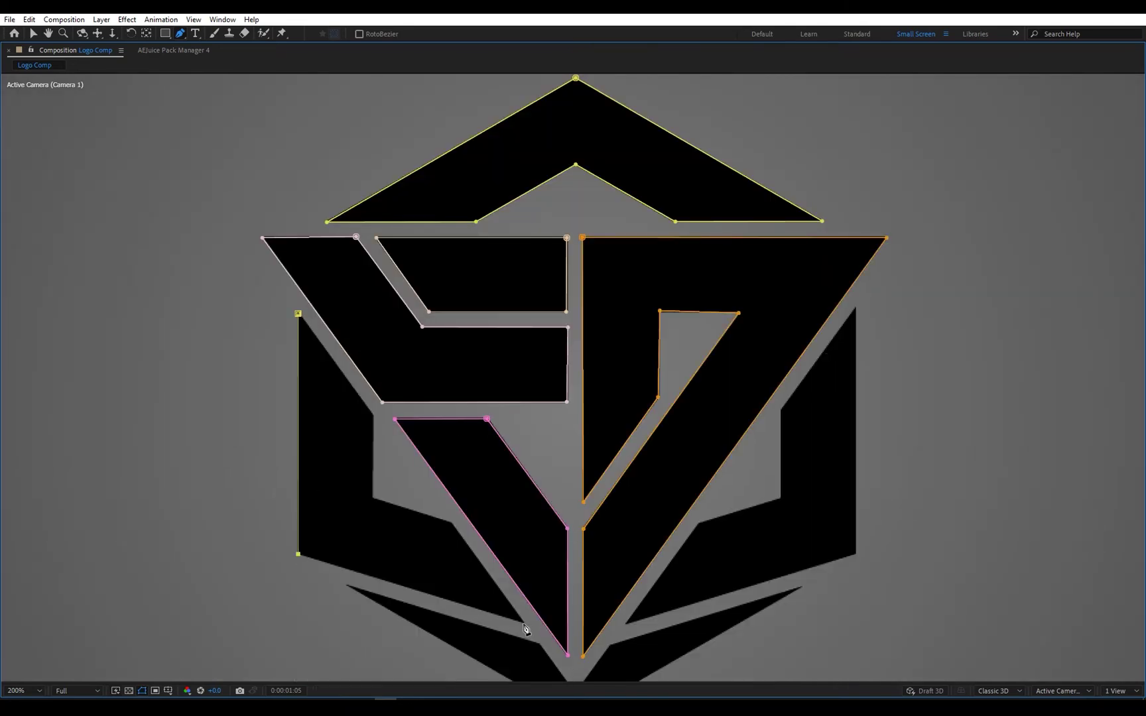
pyautogui.click(523, 623)
pyautogui.click(452, 523)
pyautogui.click(374, 498)
# Step: Trace a closed mask around the bracket on the logo's right side
pyautogui.click(335, 306)
pyautogui.click(335, 395)
pyautogui.click(252, 421)
pyautogui.click(181, 522)
pyautogui.click(408, 452)
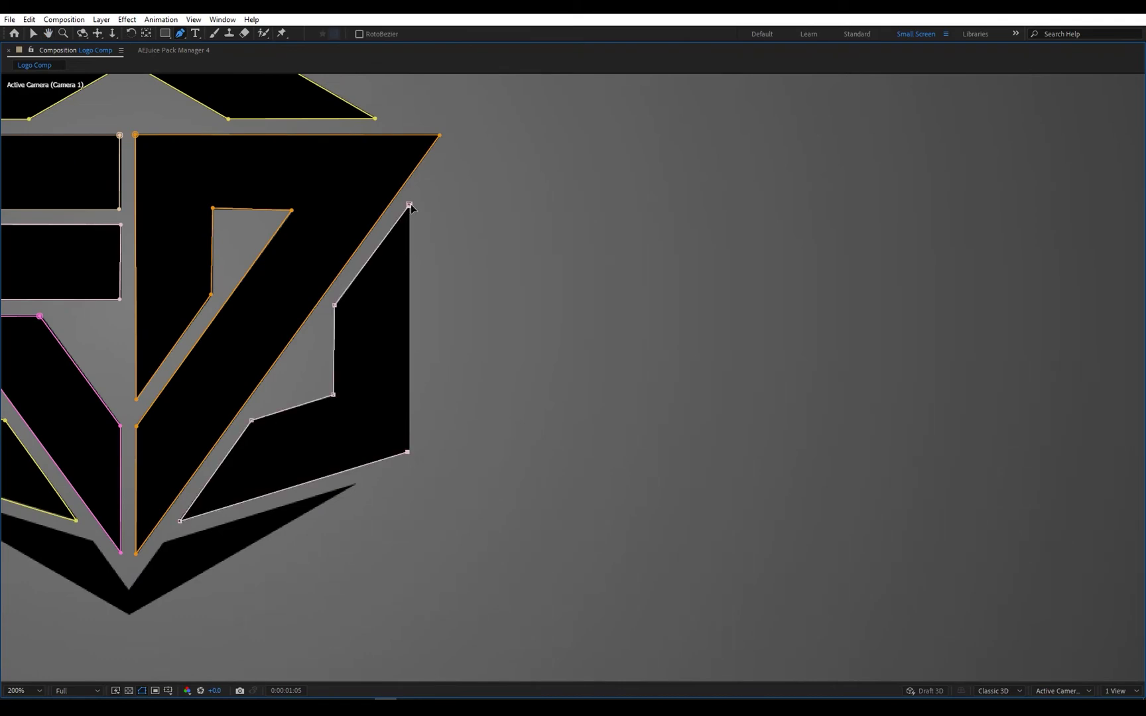
pyautogui.click(409, 206)
# Step: Trace a closed mask around the V-shaped piece at the base of the logo
pyautogui.moveTo(409, 207); pyautogui.dragTo(864, 154, button='middle')
pyautogui.click(354, 431)
pyautogui.click(584, 537)
pyautogui.click(549, 489)
pyautogui.click(354, 431)
# Step: Fit the whole composition in the viewer and show the Logo solid to check its masks against the artwork
pyautogui.scroll(-1, 354, 431)
pyautogui.press('`')
pyautogui.click(219, 501)
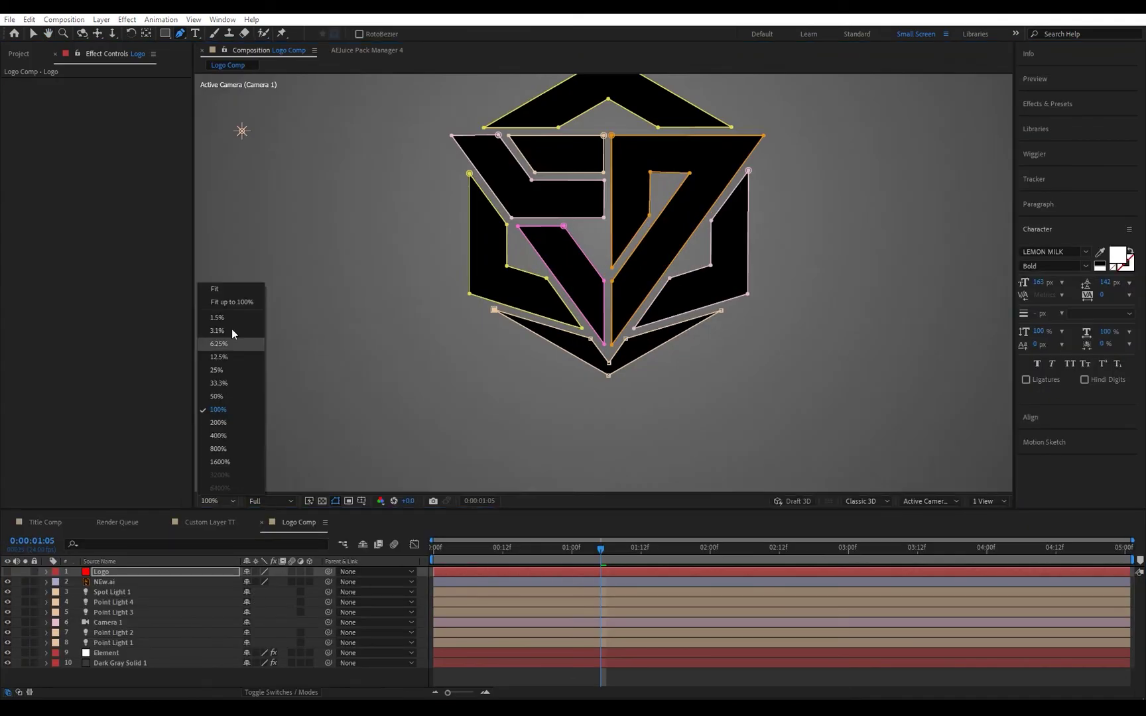
pyautogui.click(229, 289)
pyautogui.click(211, 669)
pyautogui.click(126, 573)
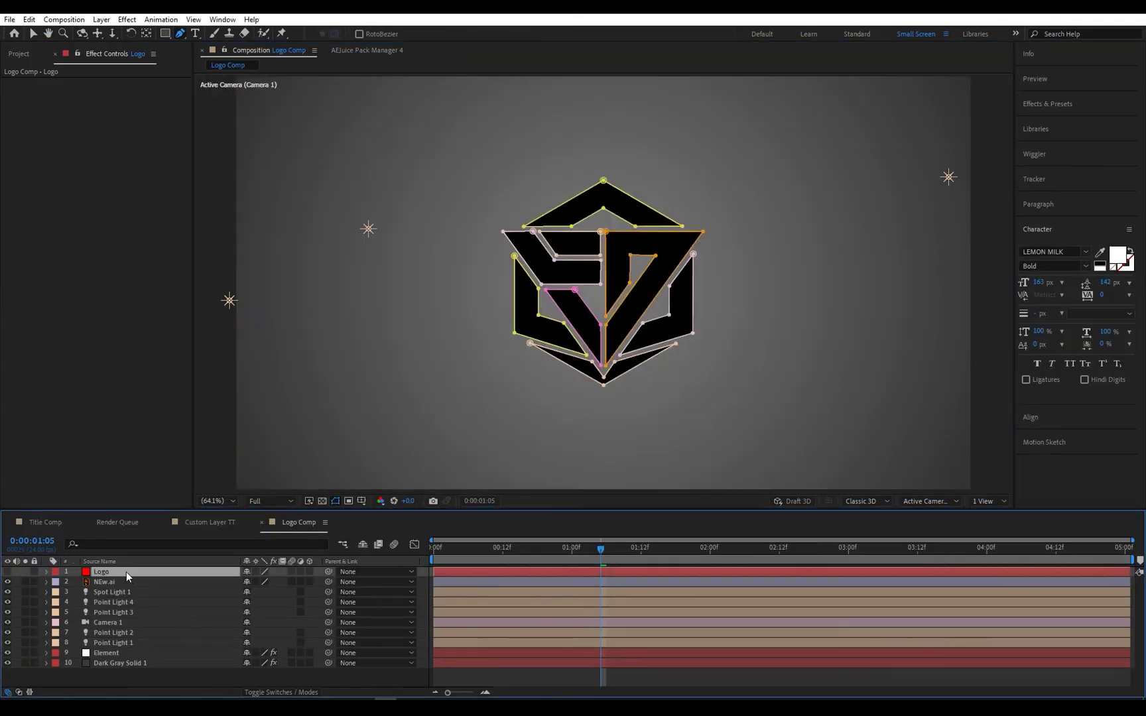
pyautogui.click(7, 572)
pyautogui.click(212, 676)
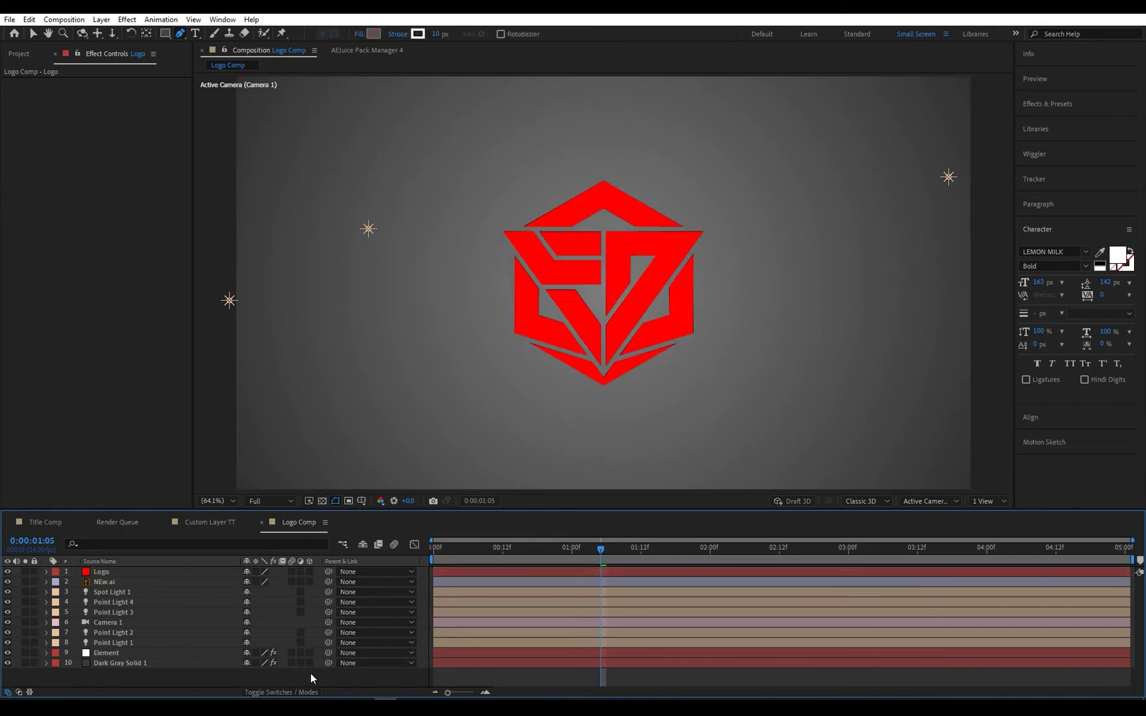
# Step: Hide both the masked Logo solid and the NEw.ai layer
pyautogui.click(34, 33)
pyautogui.click(93, 572)
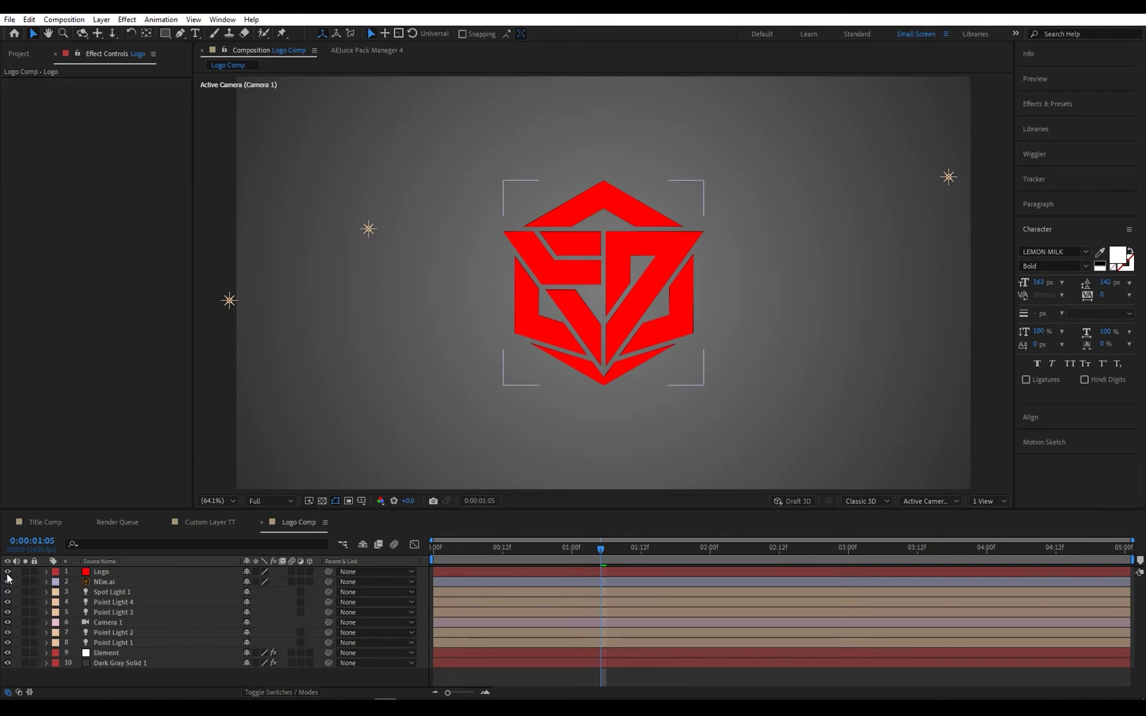
pyautogui.click(7, 572)
pyautogui.click(8, 581)
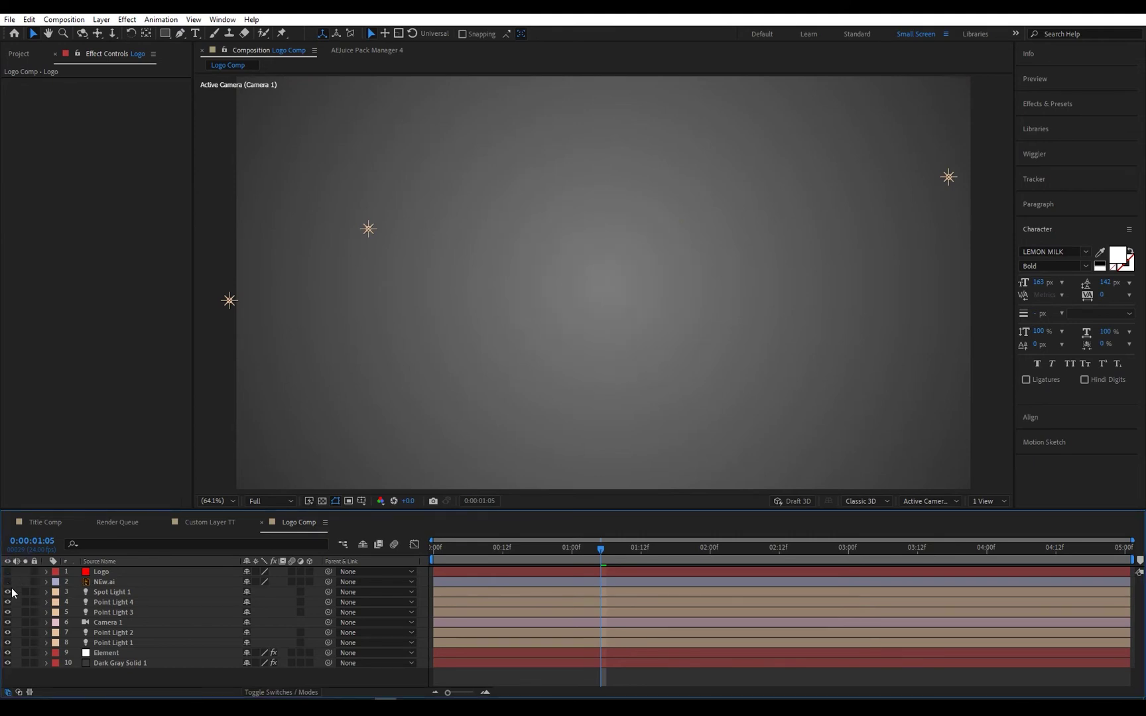
# Step: Assign the Logo solid to Path Layer 1 in the Element effect's custom text and masks
pyautogui.click(128, 654)
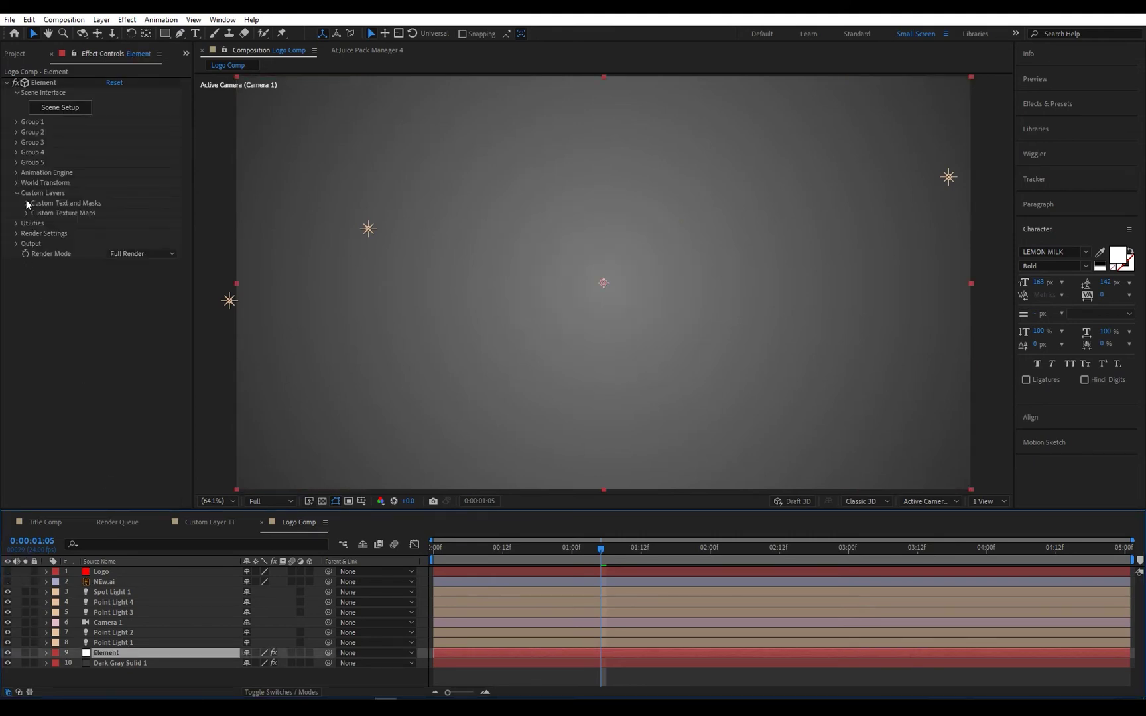
pyautogui.click(28, 203)
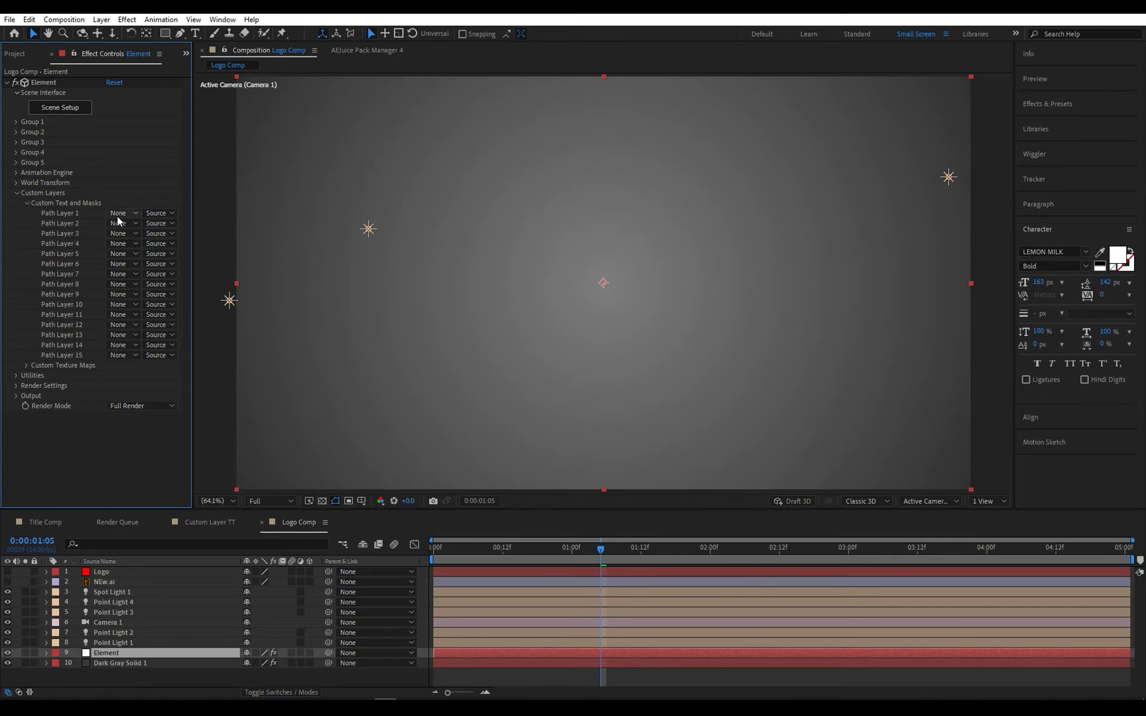
pyautogui.click(118, 214)
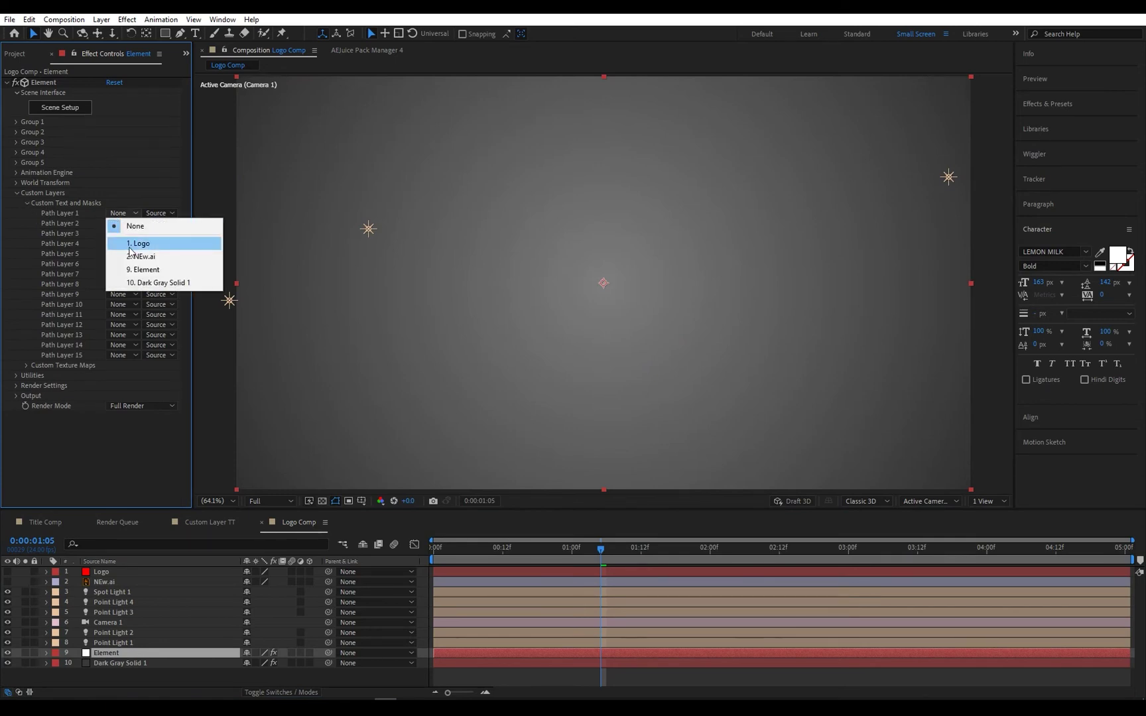
pyautogui.click(130, 251)
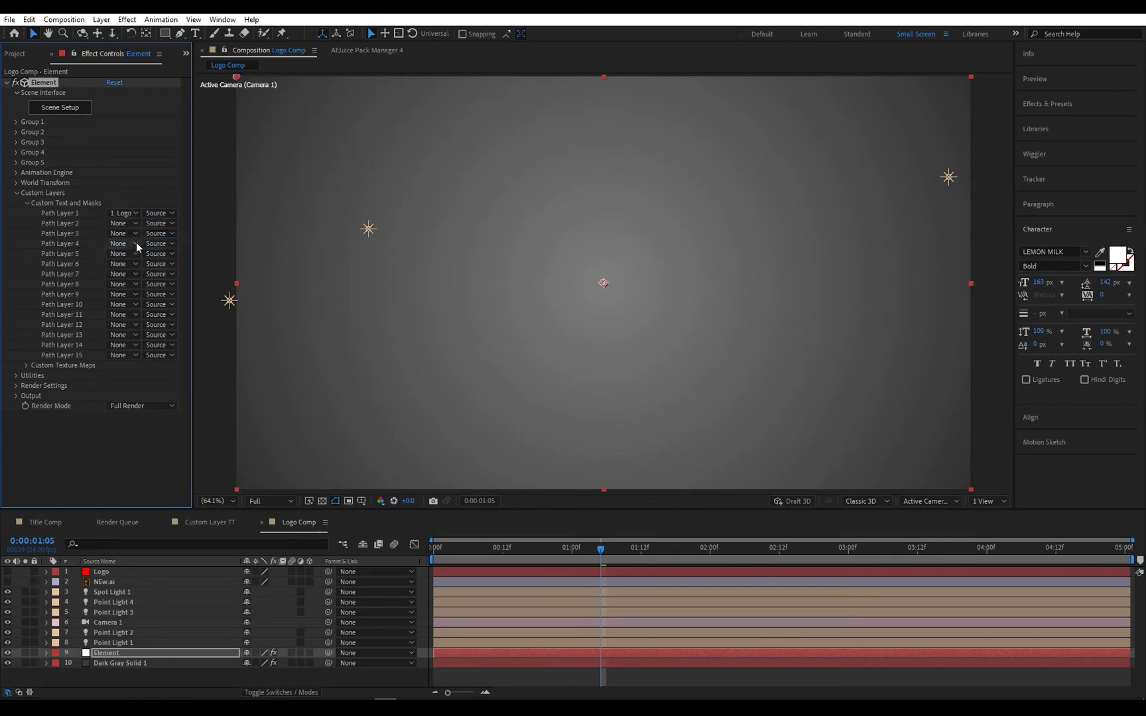
# Step: Set Path Layer 1 of the Element effect to use the Logo solid's masks as its source
pyautogui.click(158, 214)
pyautogui.click(171, 239)
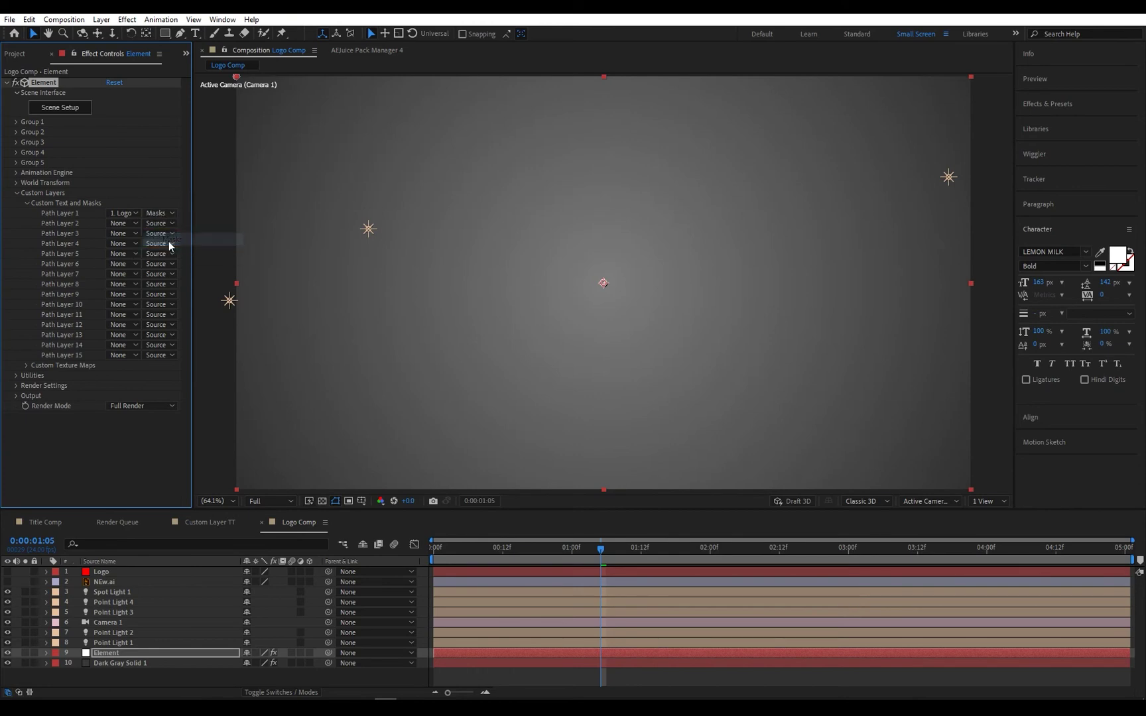
pyautogui.click(27, 203)
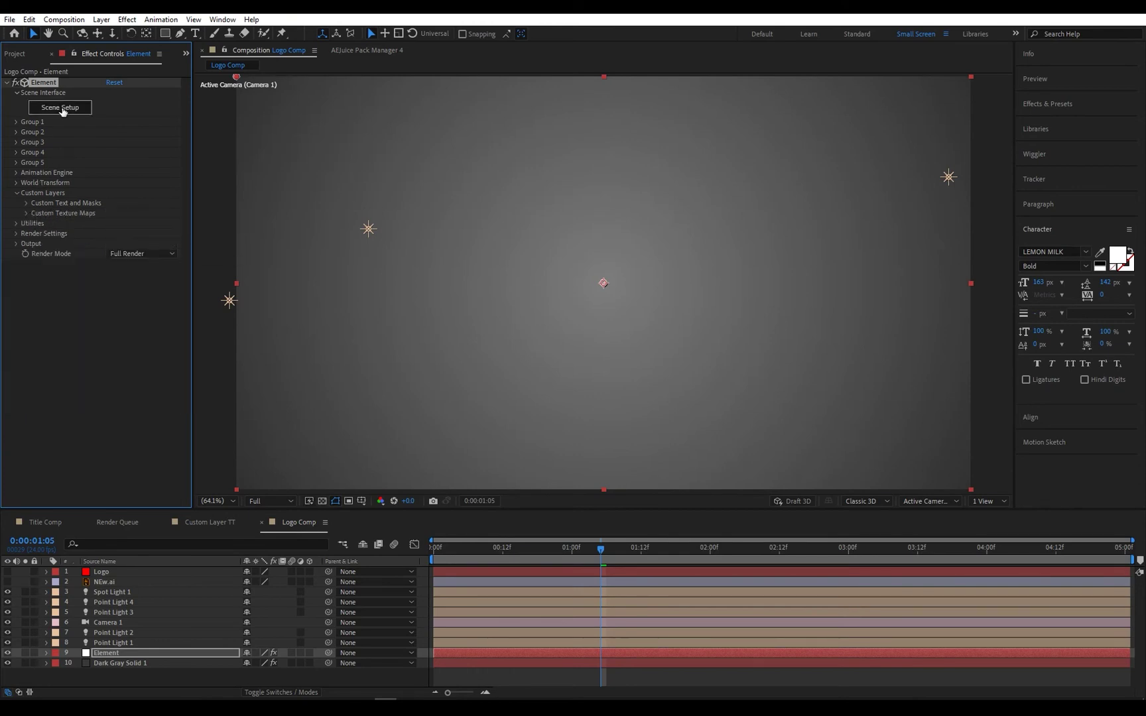
# Step: Create an extrusion model from the logo's custom path in Scene Setup and check it from an angle
pyautogui.click(60, 108)
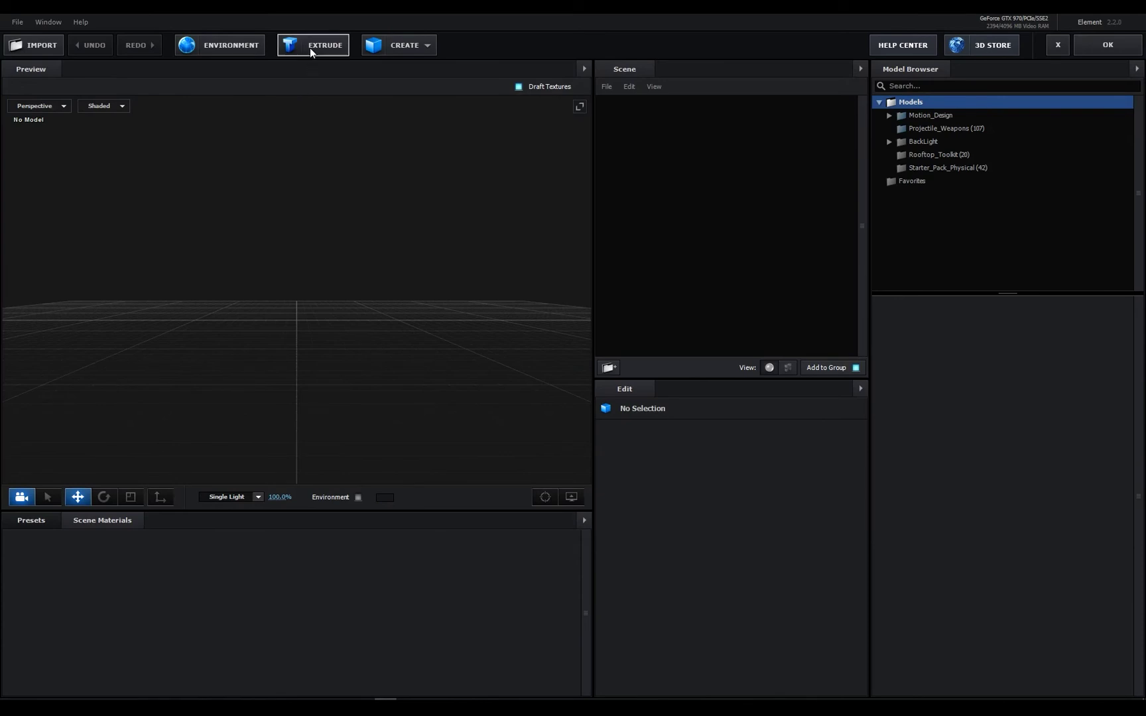
pyautogui.click(310, 48)
pyautogui.moveTo(341, 386); pyautogui.dragTo(520, 406)
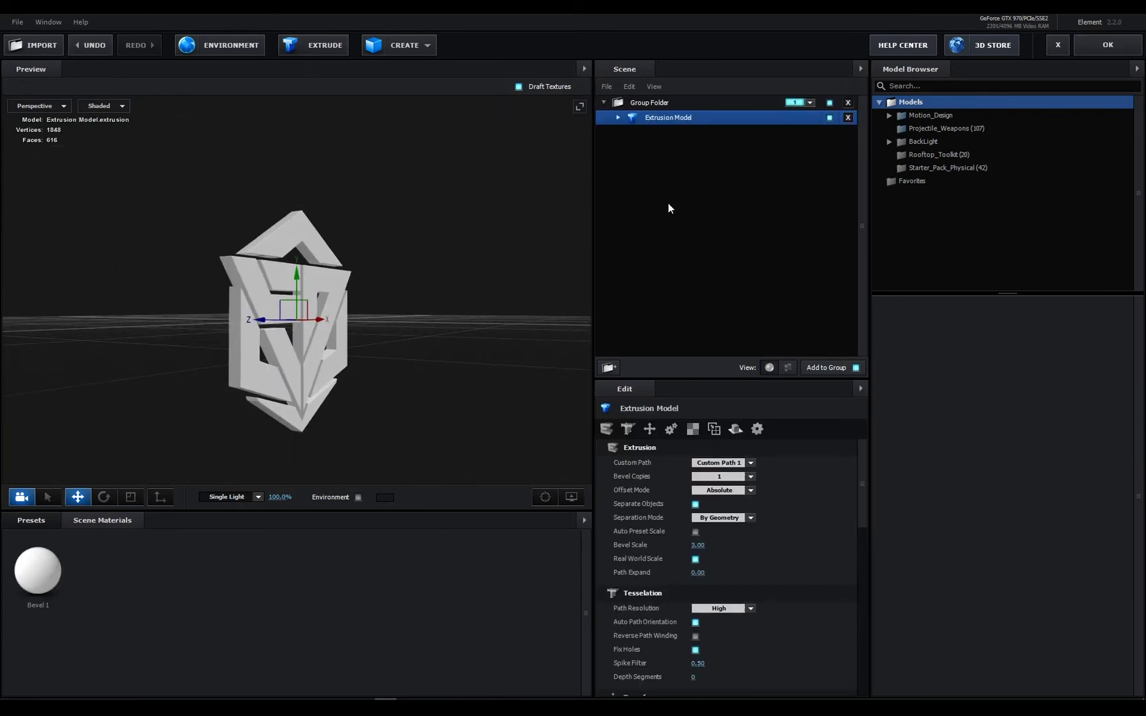
# Step: Set the Extrude value of the logo's Bevel 1 to 0.80
pyautogui.click(619, 119)
pyautogui.click(672, 133)
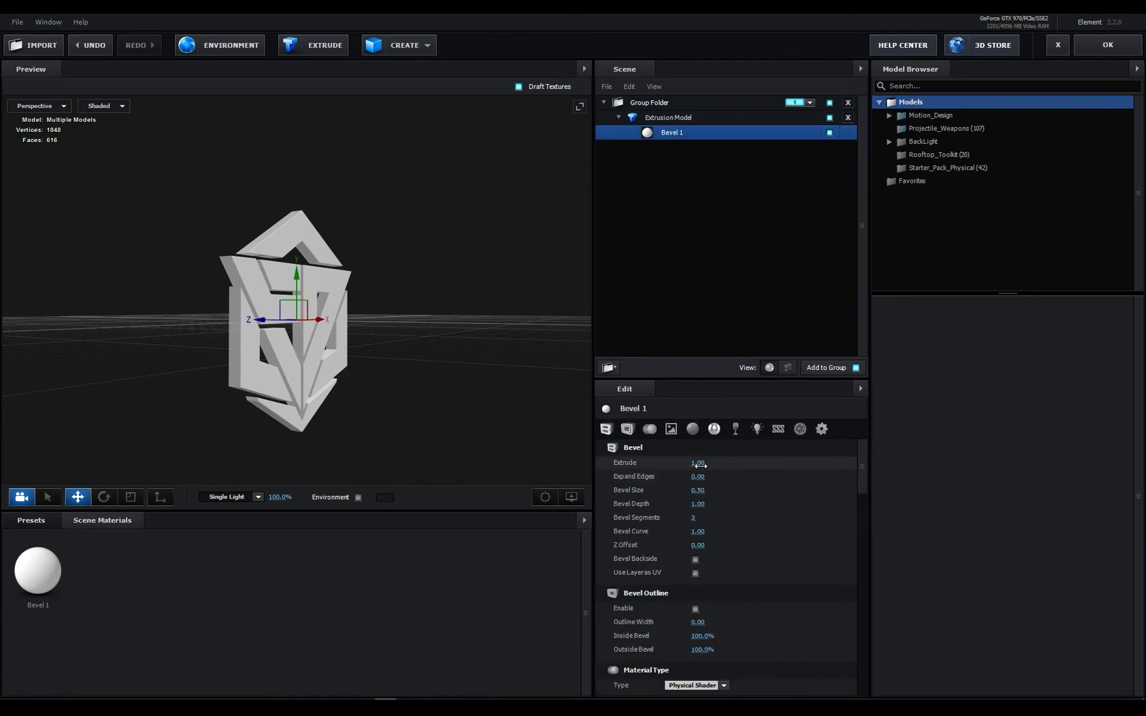
pyautogui.moveTo(700, 467)
pyautogui.mouseDown()
pyautogui.moveTo(908, 464)
pyautogui.moveTo(687, 471)
pyautogui.mouseUp()
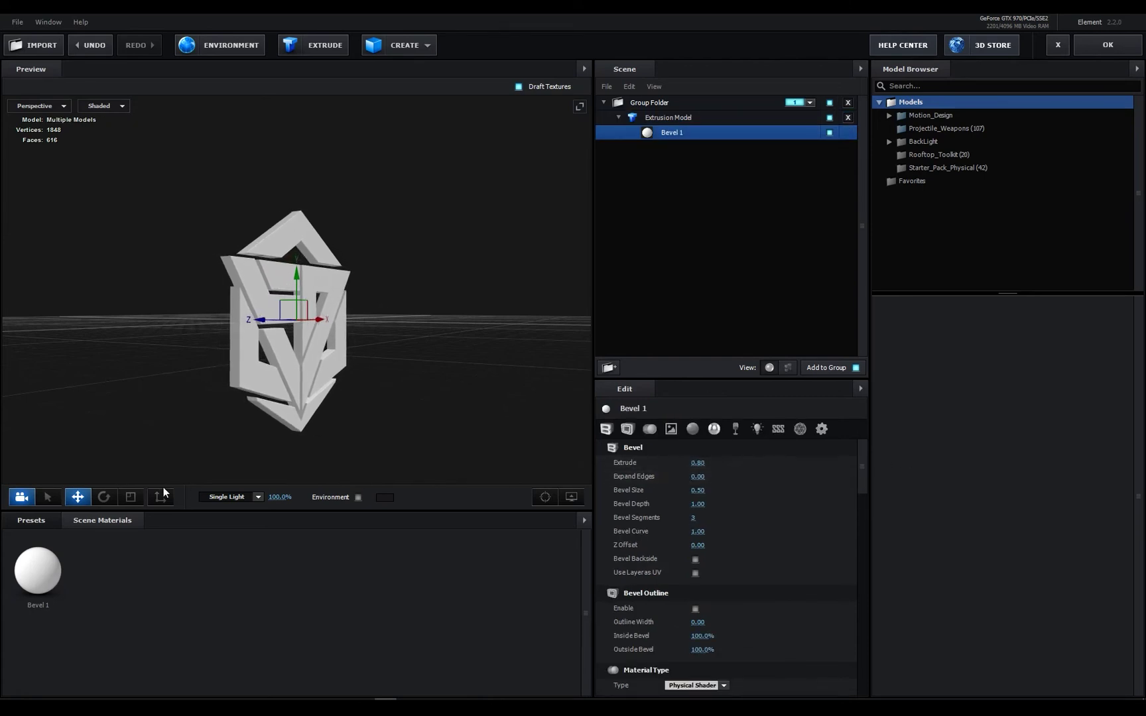
# Step: Apply the Detective preset from the Physical bevels to the extruded logo and accept the scene
pyautogui.click(46, 523)
pyautogui.click(53, 538)
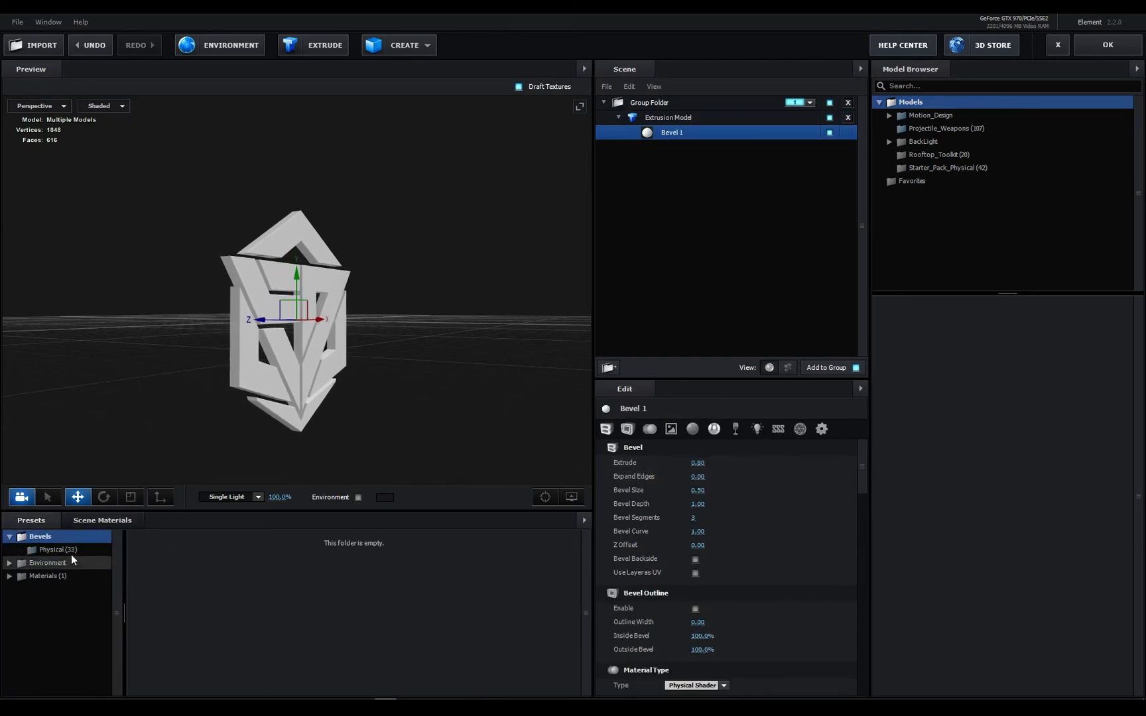
pyautogui.click(71, 555)
pyautogui.moveTo(189, 626); pyautogui.dragTo(284, 355)
pyautogui.moveTo(409, 412); pyautogui.dragTo(366, 409)
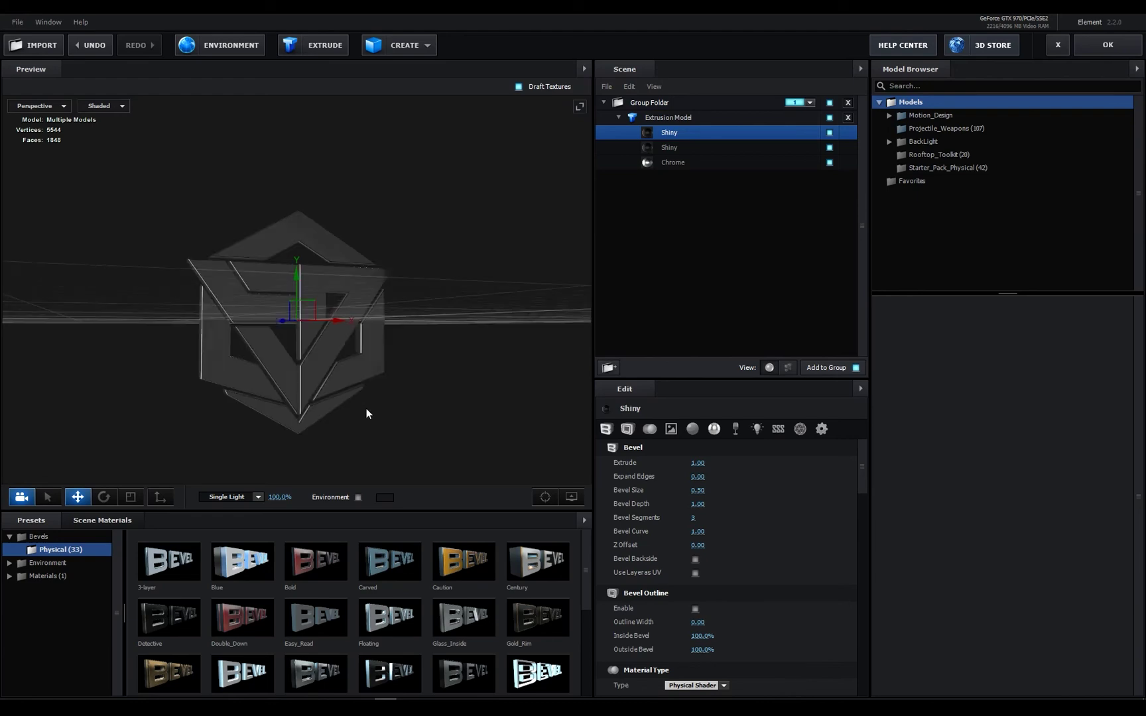
pyautogui.click(1092, 49)
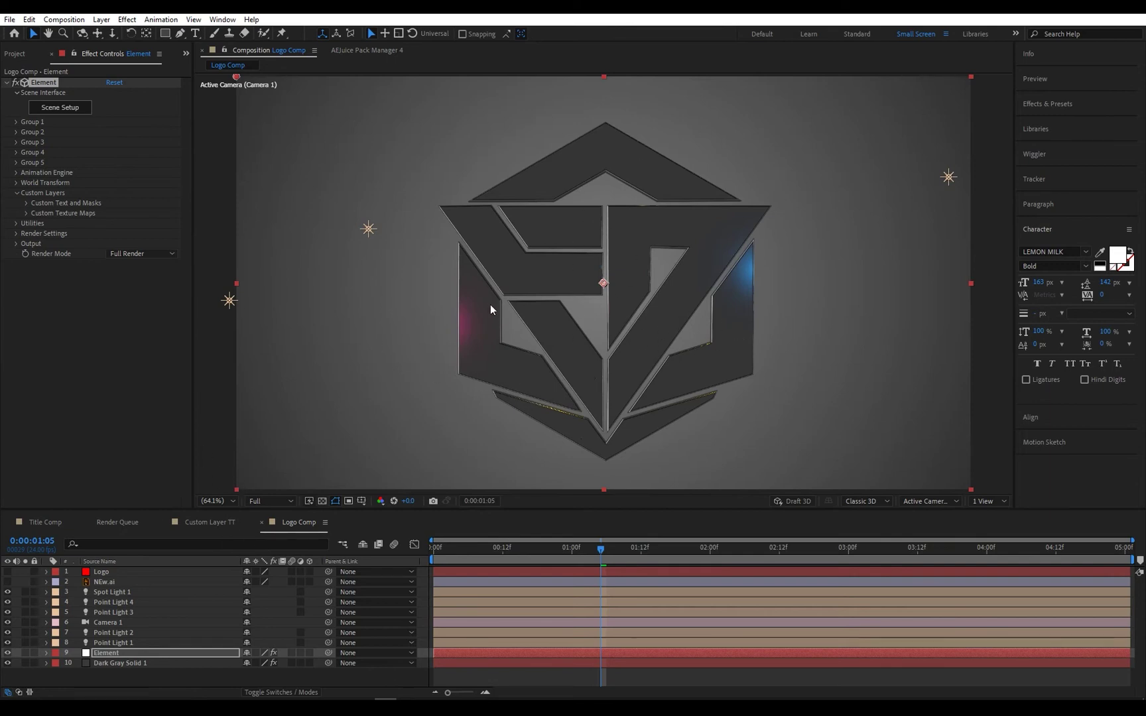
# Step: Orbit the camera to view the extruded logo at an angle and undo the camera move
pyautogui.press('c')
pyautogui.moveTo(496, 309)
pyautogui.mouseDown()
pyautogui.moveTo(536, 309)
pyautogui.moveTo(457, 314)
pyautogui.moveTo(488, 323)
pyautogui.mouseUp()
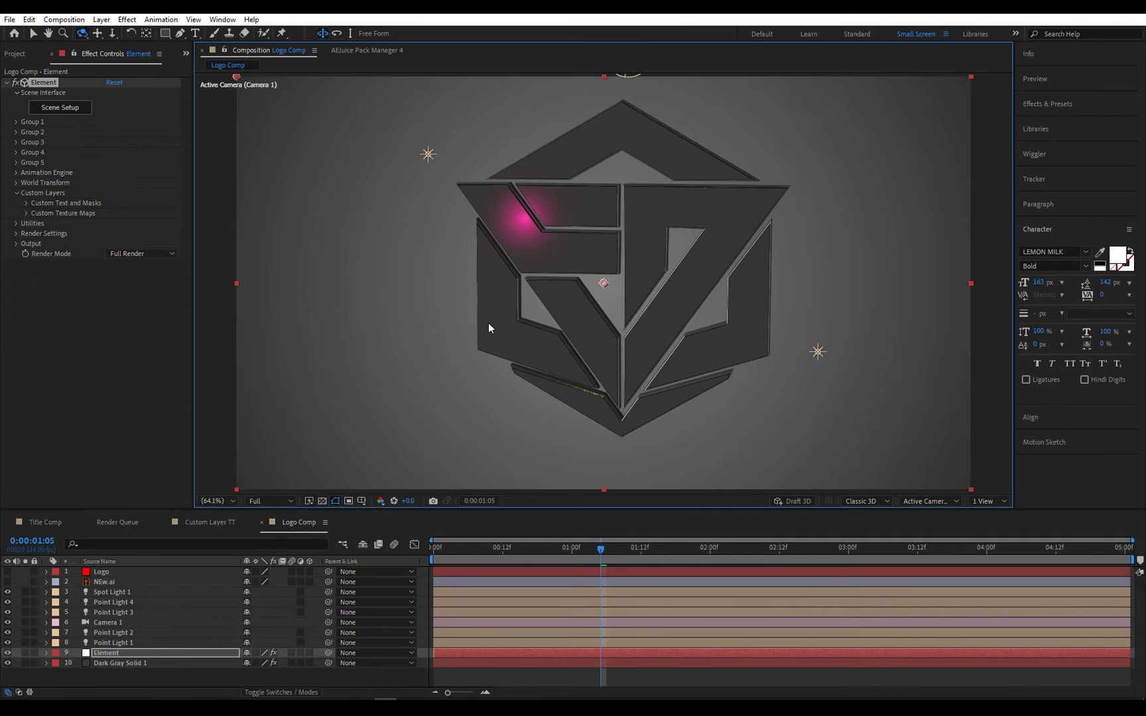
pyautogui.hotkey('ctrl', 'z')
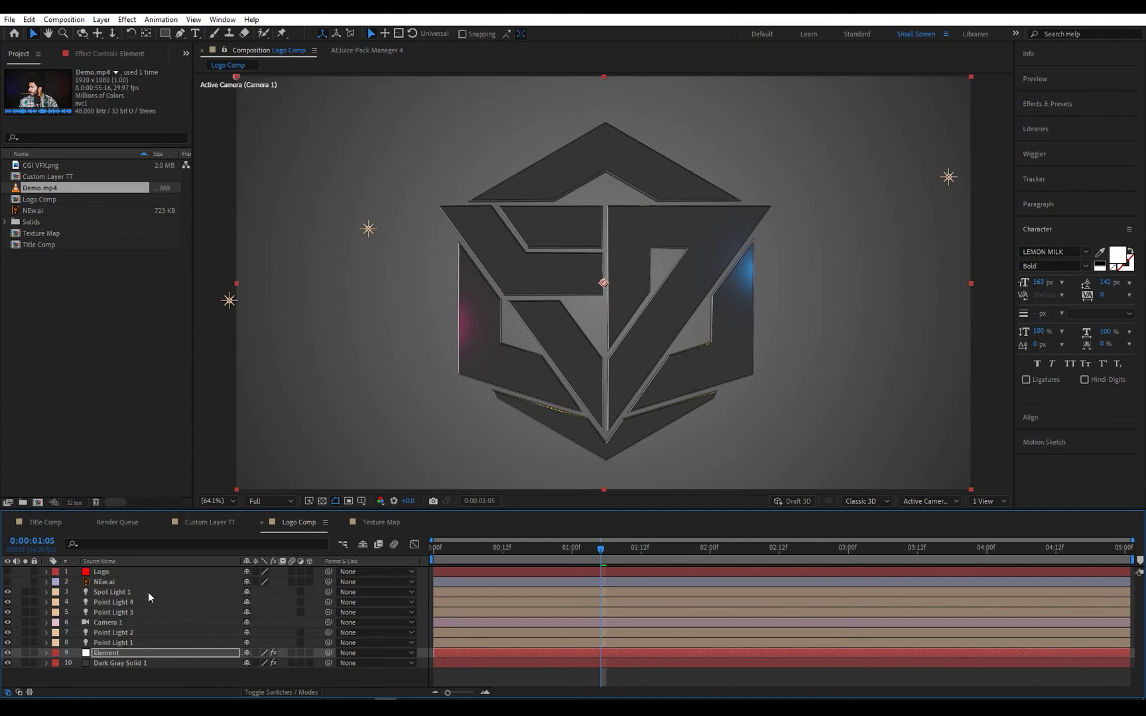
pyautogui.click(119, 582)
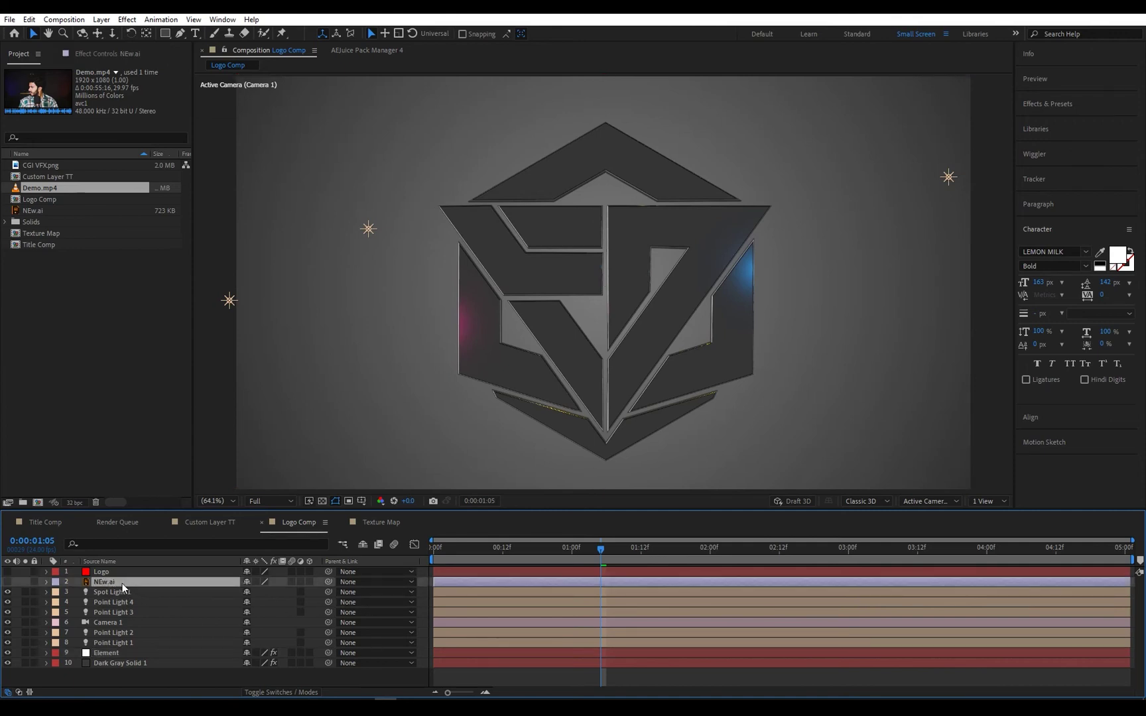
pyautogui.click(101, 19)
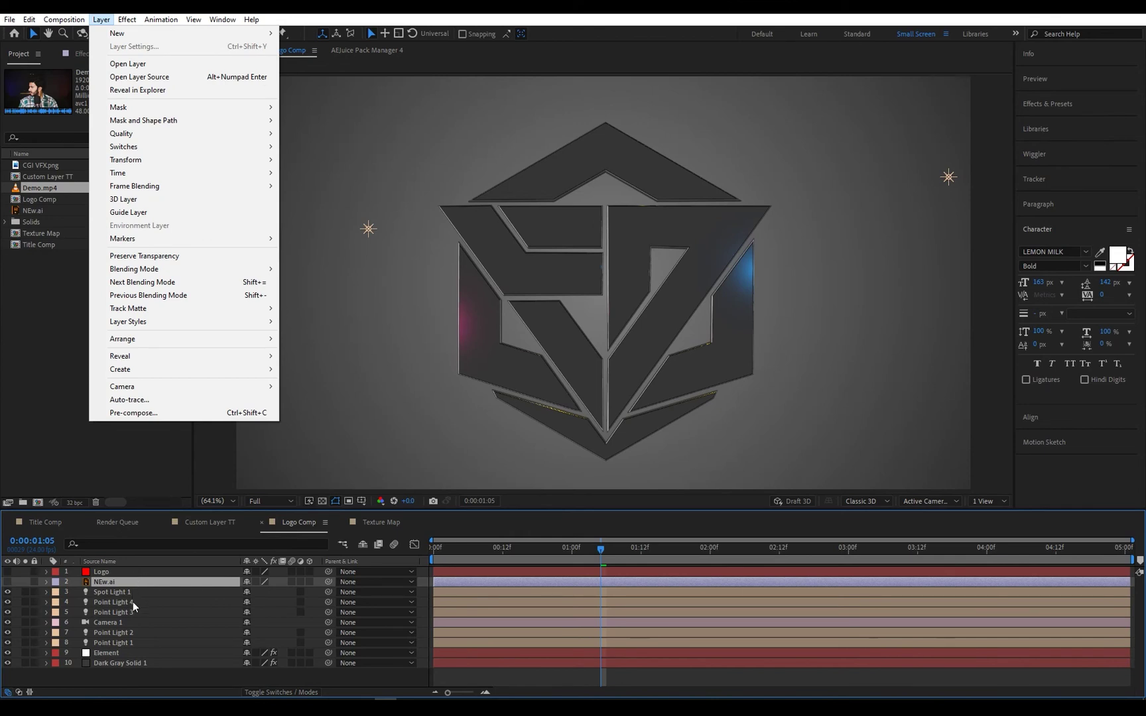
pyautogui.click(124, 651)
pyautogui.click(121, 59)
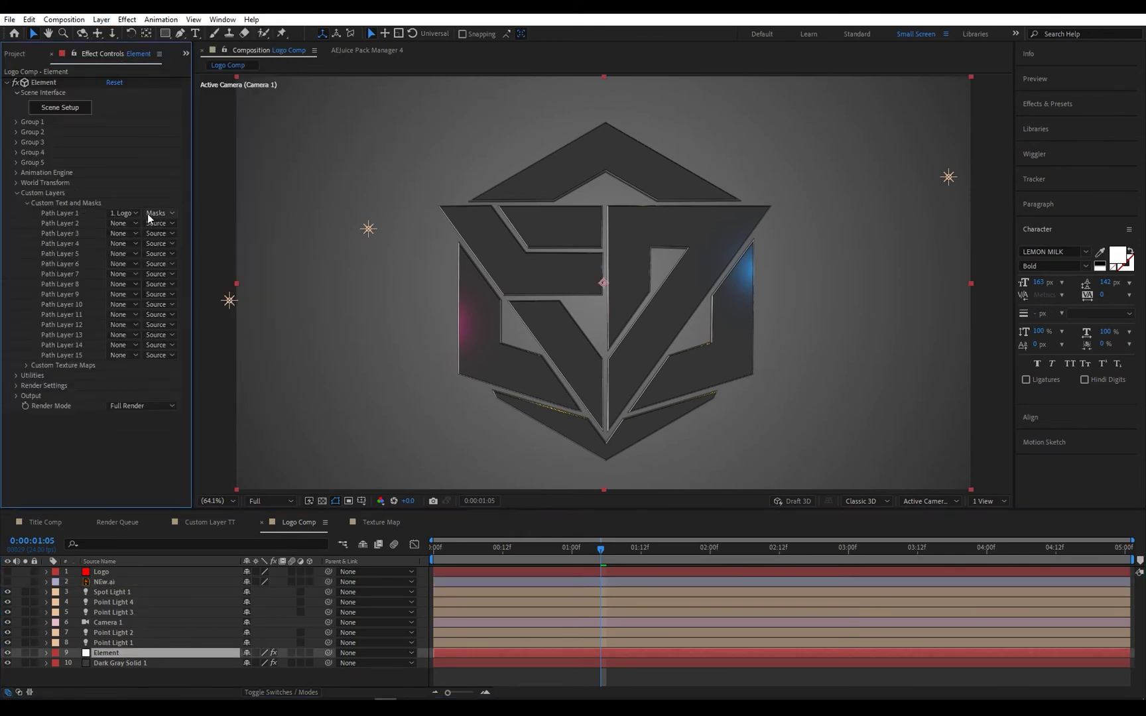
pyautogui.click(157, 213)
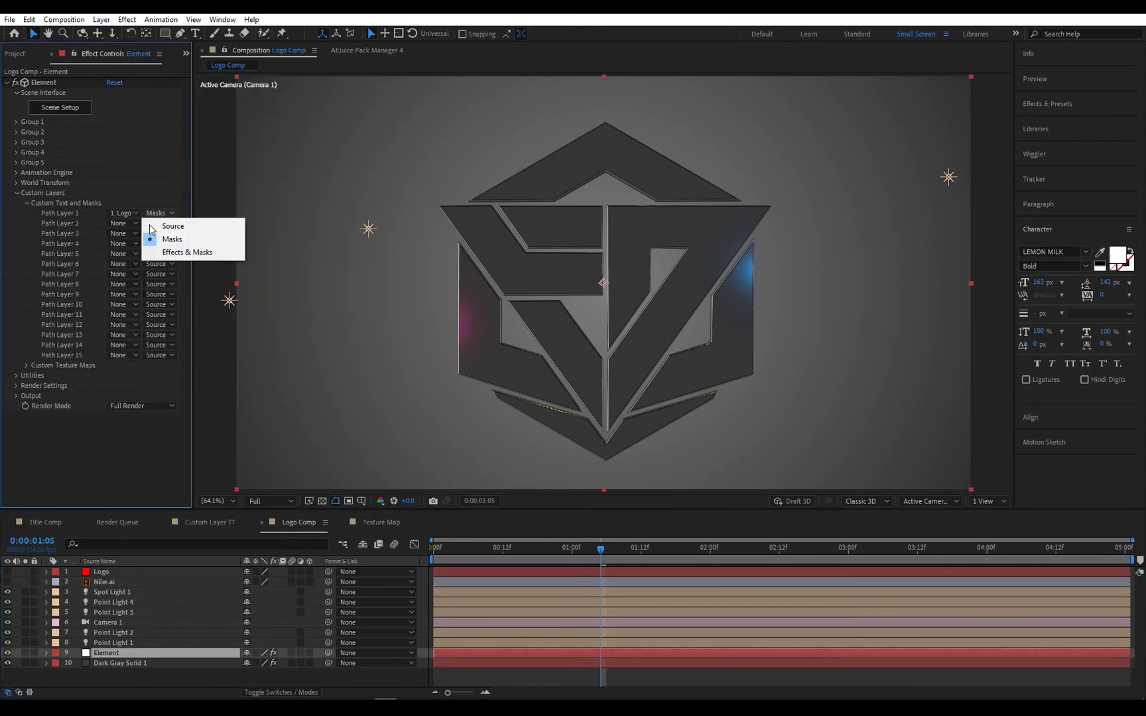
pyautogui.click(27, 238)
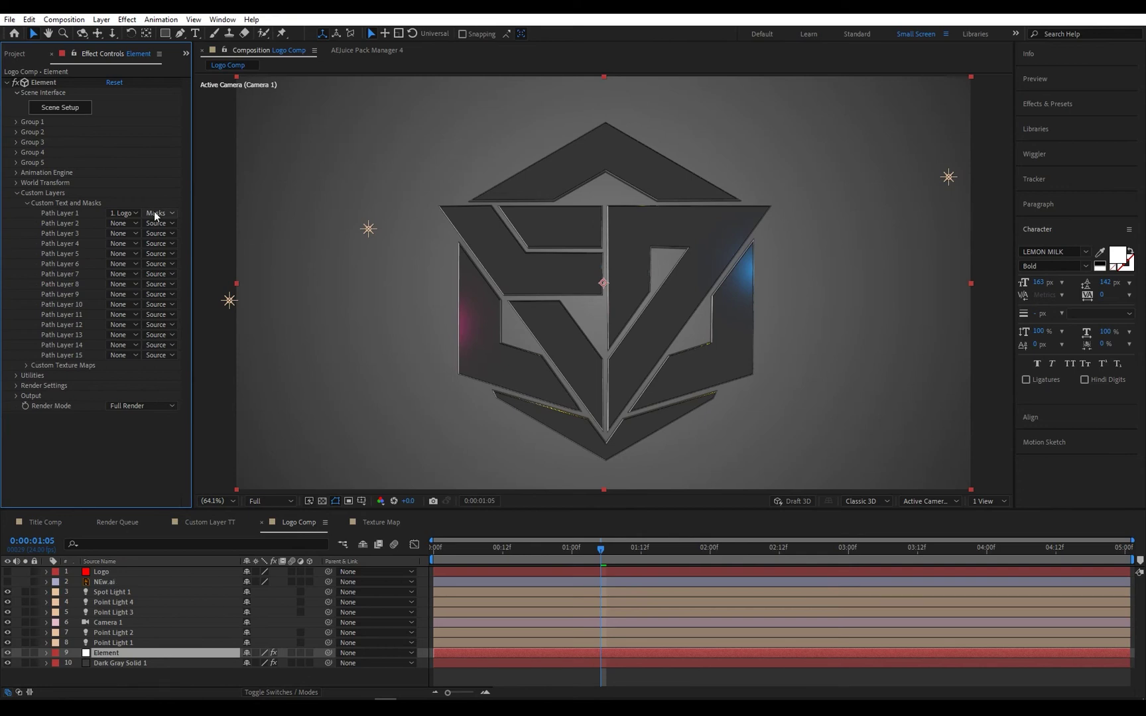
pyautogui.click(15, 193)
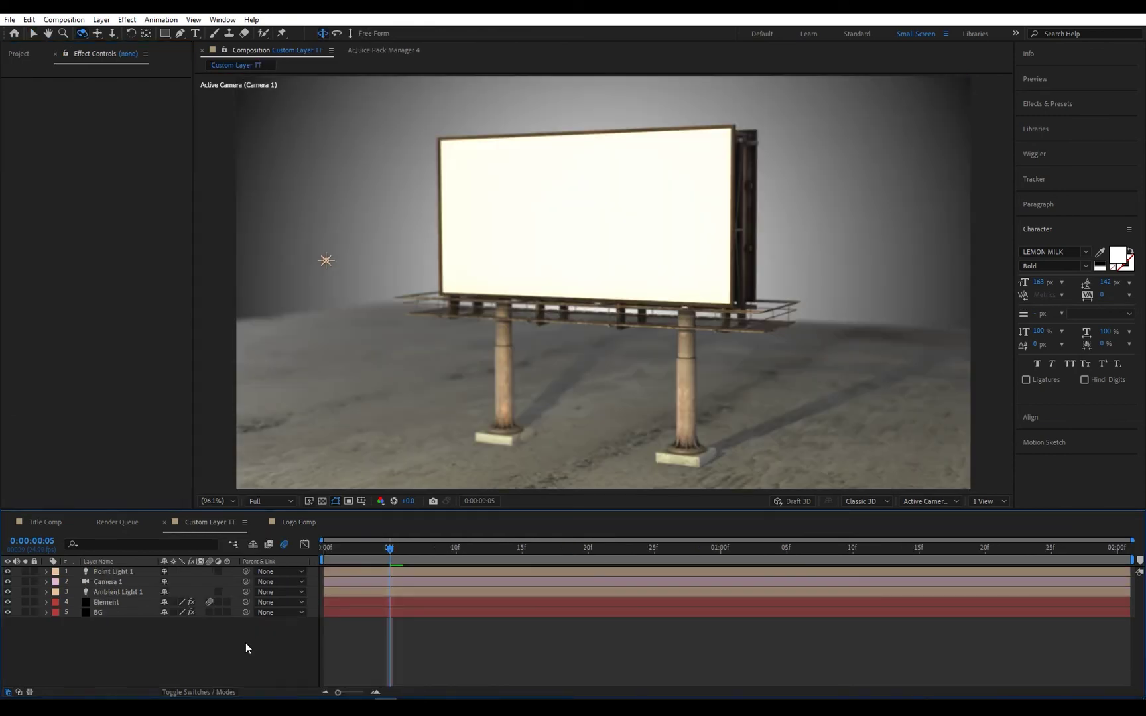
# Step: Place CGI VFX.png as the topmost layer of the Custom Layer TT composition and fit it to the composition size
pyautogui.click(130, 602)
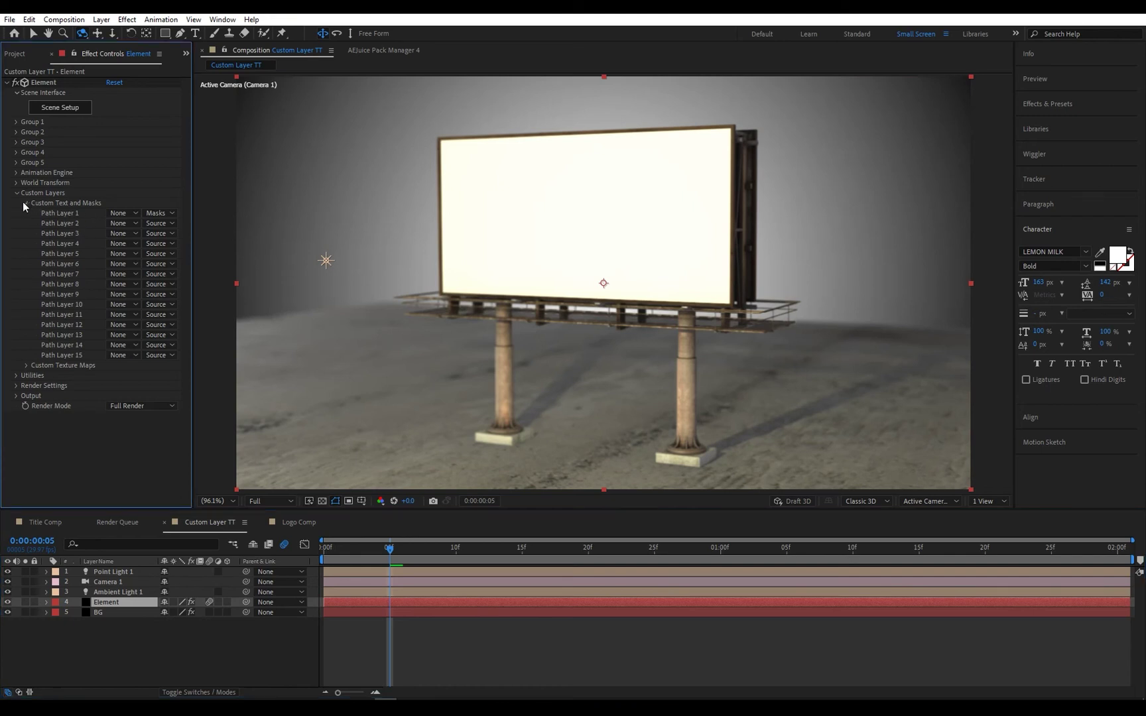
pyautogui.click(24, 203)
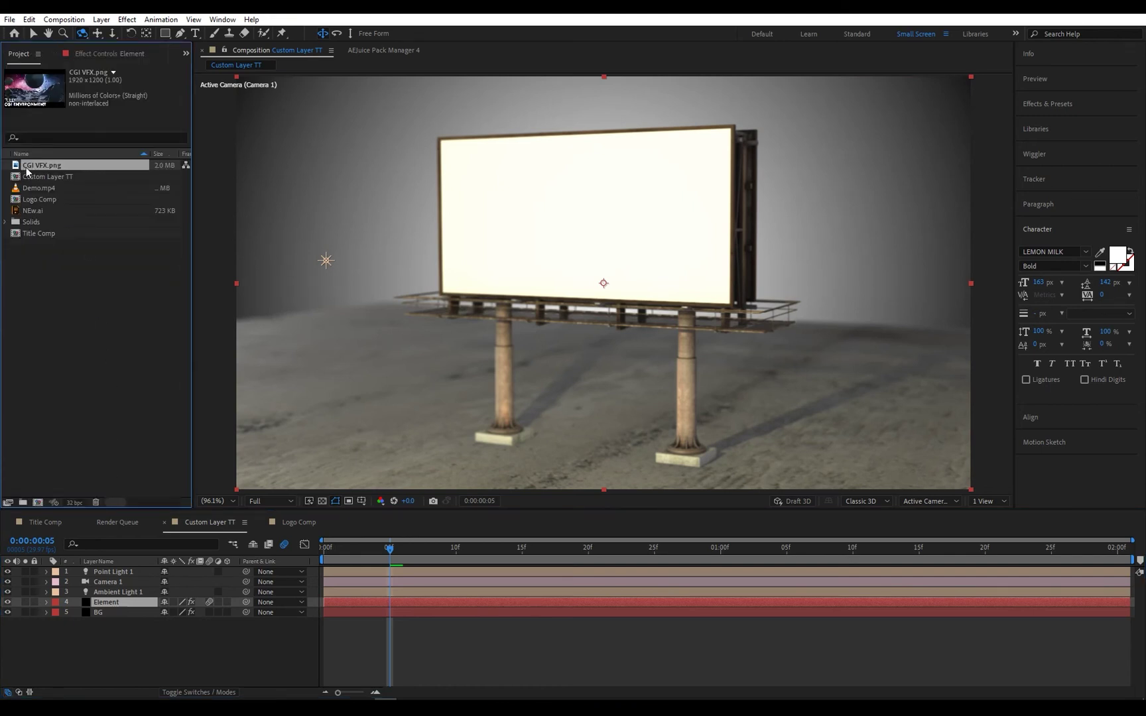
pyautogui.moveTo(34, 171); pyautogui.dragTo(100, 573)
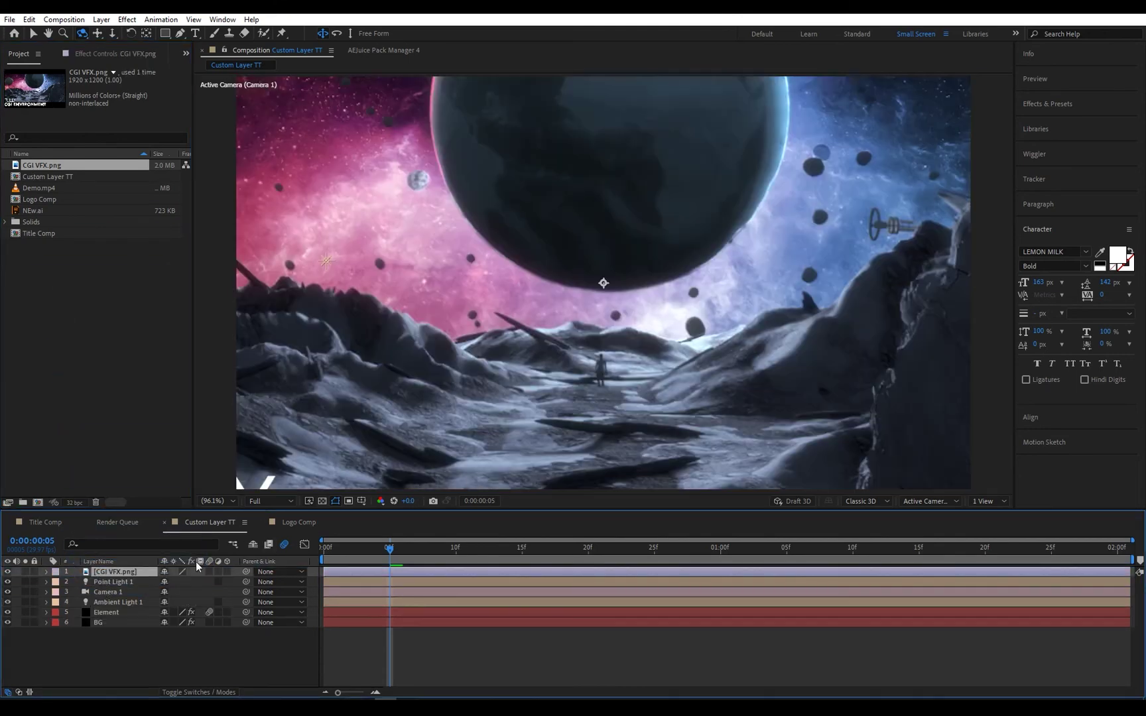
pyautogui.rightClick(146, 574)
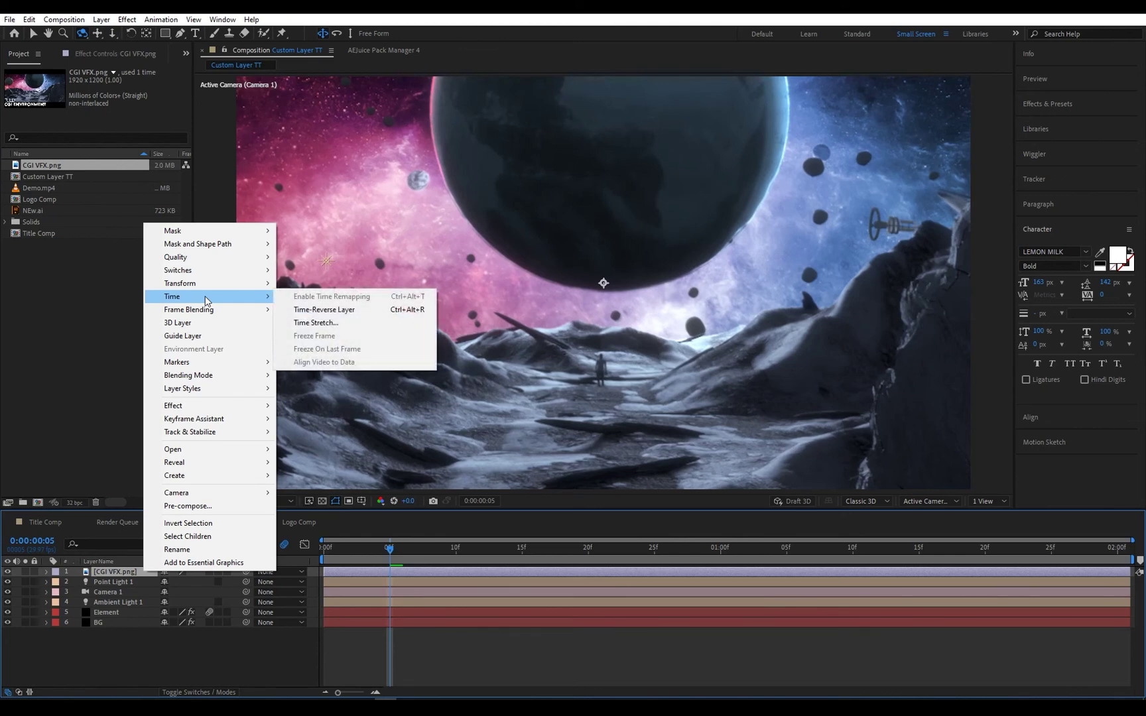
pyautogui.moveTo(211, 287)
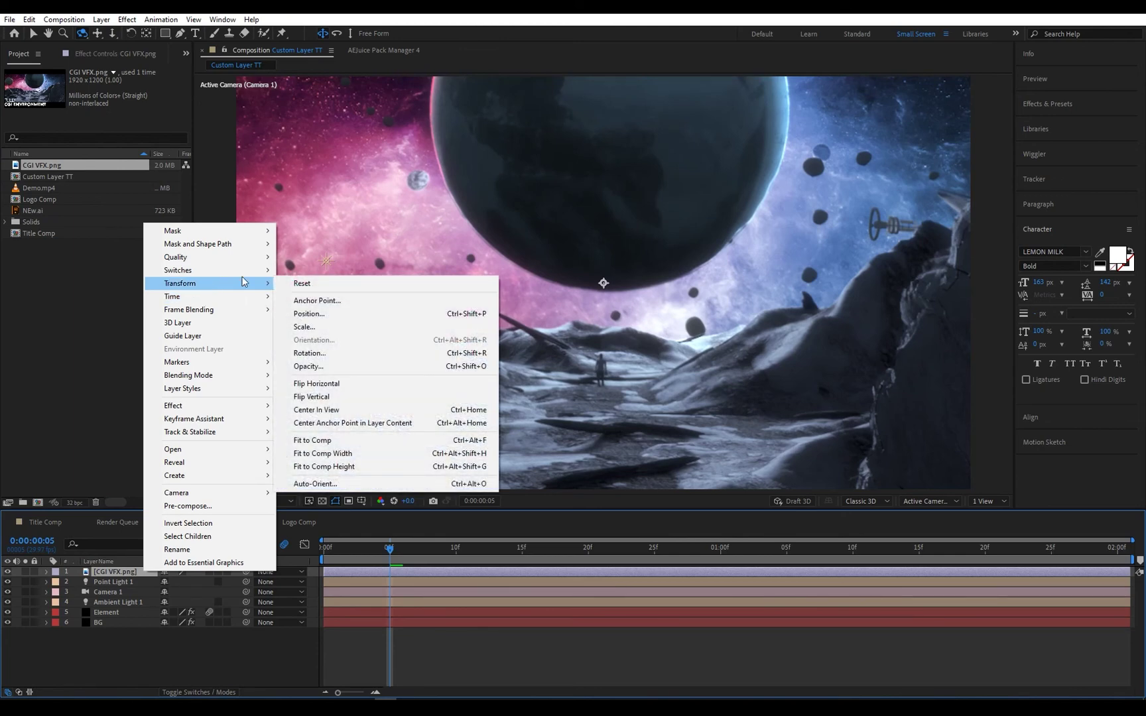
pyautogui.click(312, 438)
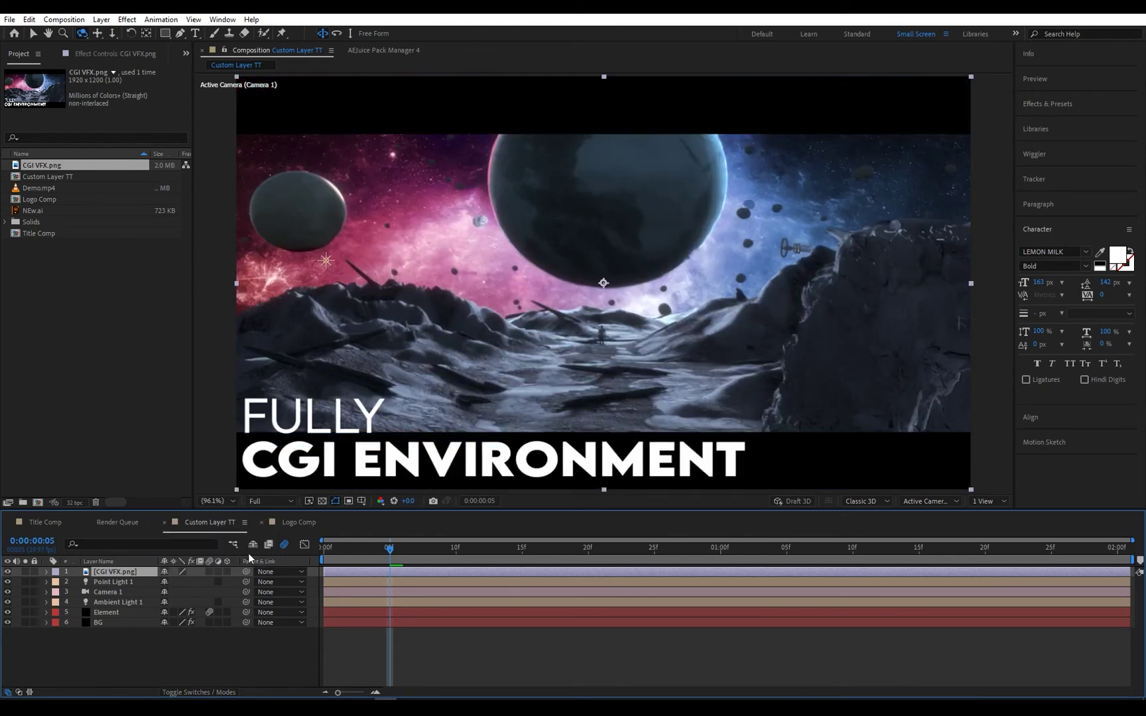
# Step: Pre-compose the CGI VFX.png layer as "Texture Map" and hide the resulting layer
pyautogui.rightClick(134, 571)
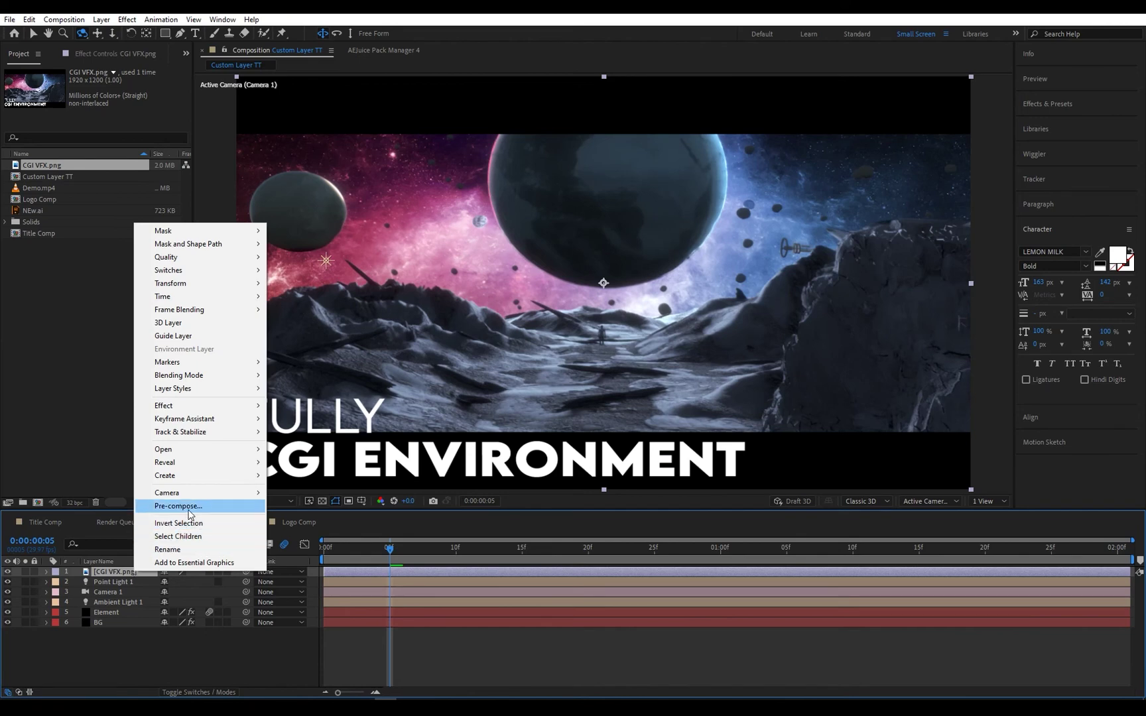
pyautogui.click(187, 506)
pyautogui.write('Texture')
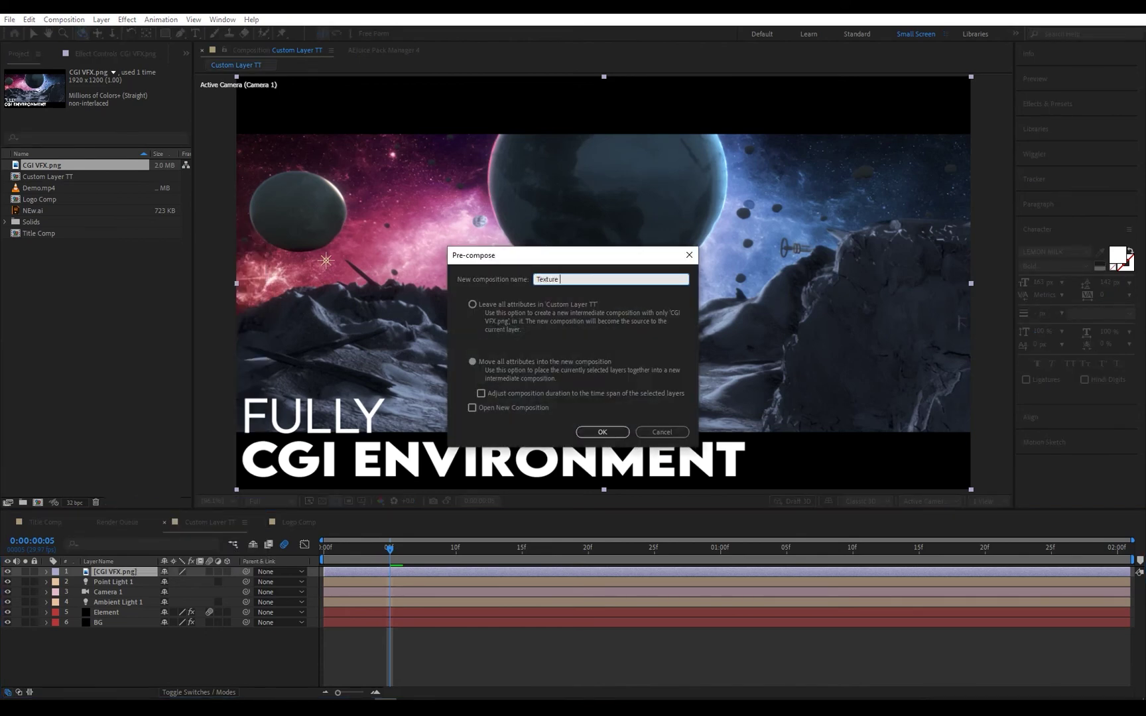
pyautogui.write(' Map')
pyautogui.press('Return')
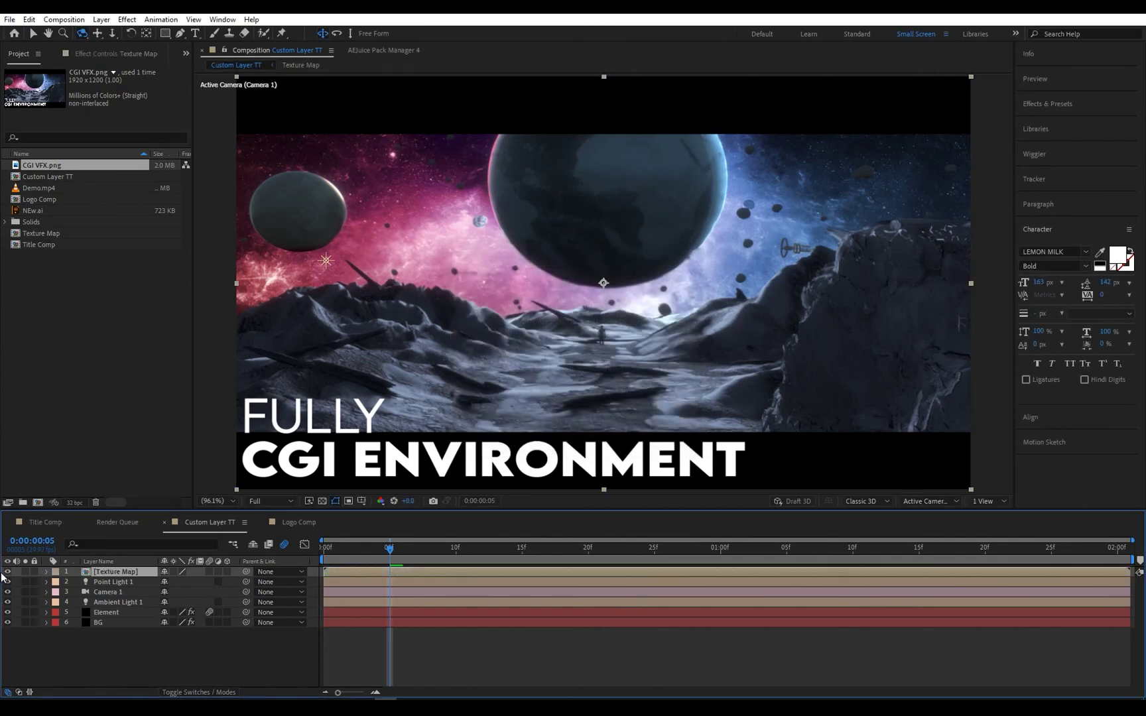
pyautogui.click(7, 572)
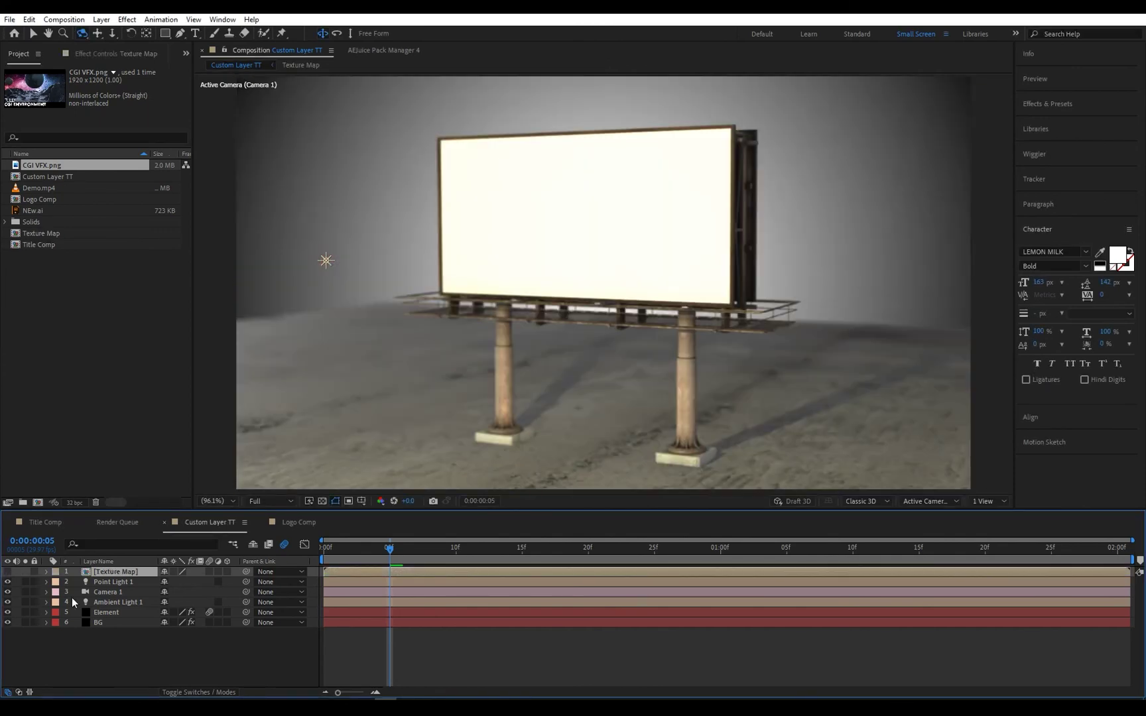
# Step: Assign the Texture Map layer to Layer 1 in the Element effect's custom texture maps
pyautogui.click(103, 613)
pyautogui.click(103, 57)
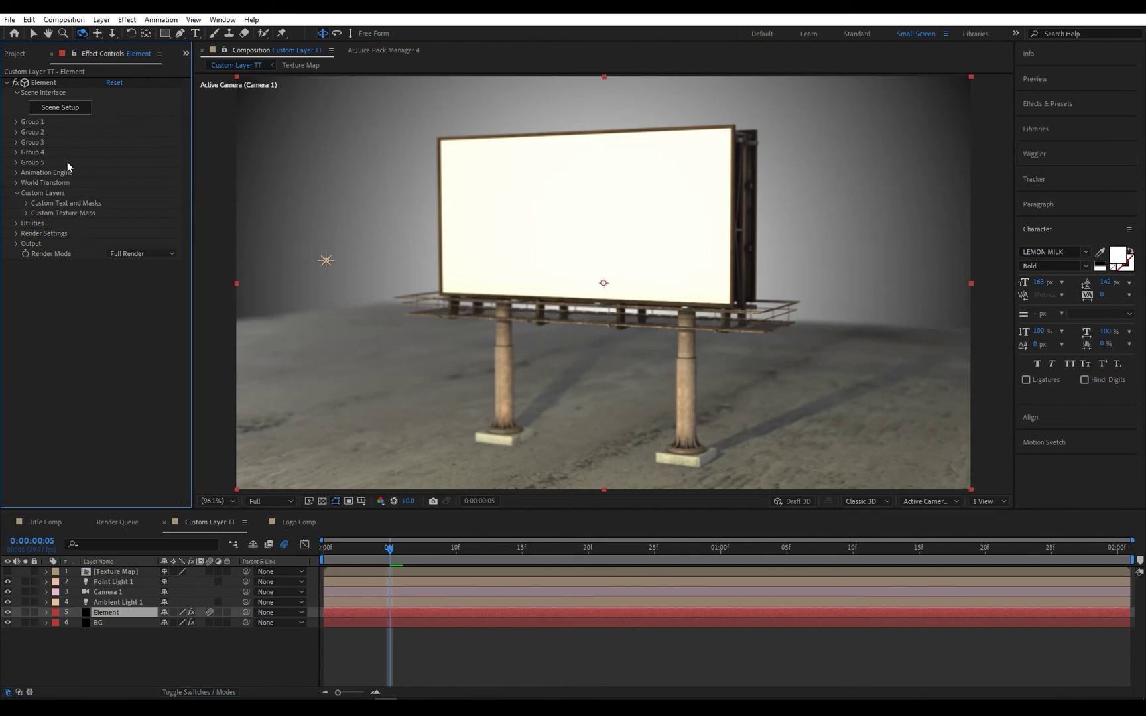
pyautogui.click(26, 214)
pyautogui.click(123, 223)
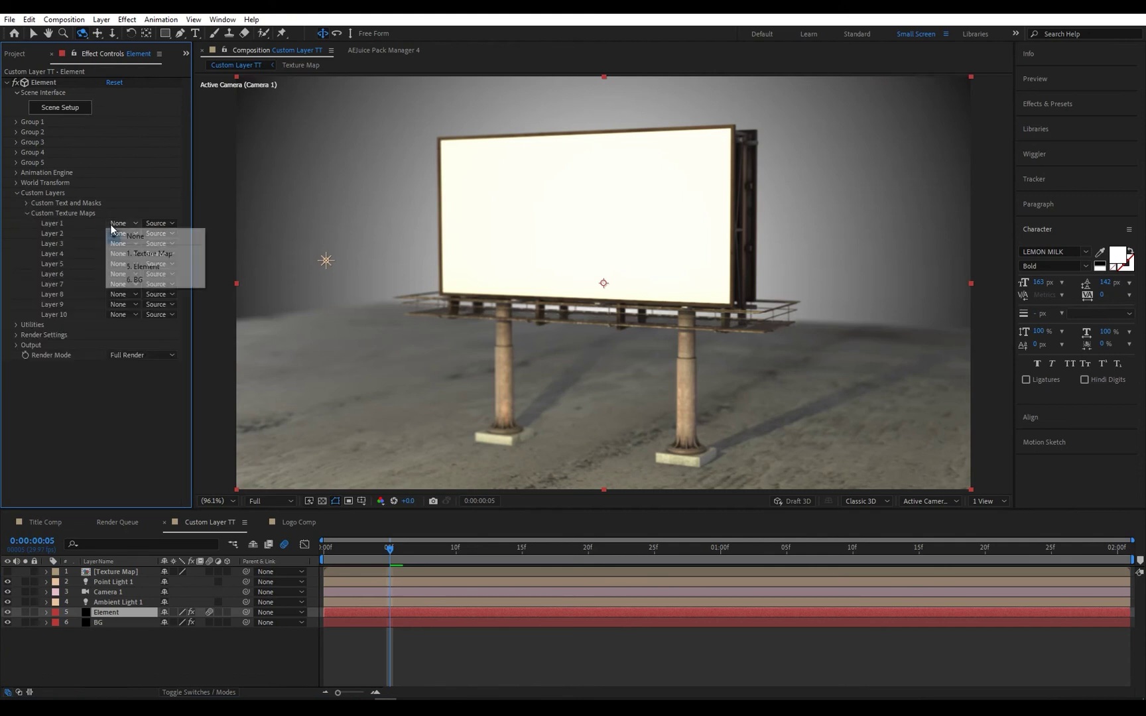
pyautogui.click(135, 254)
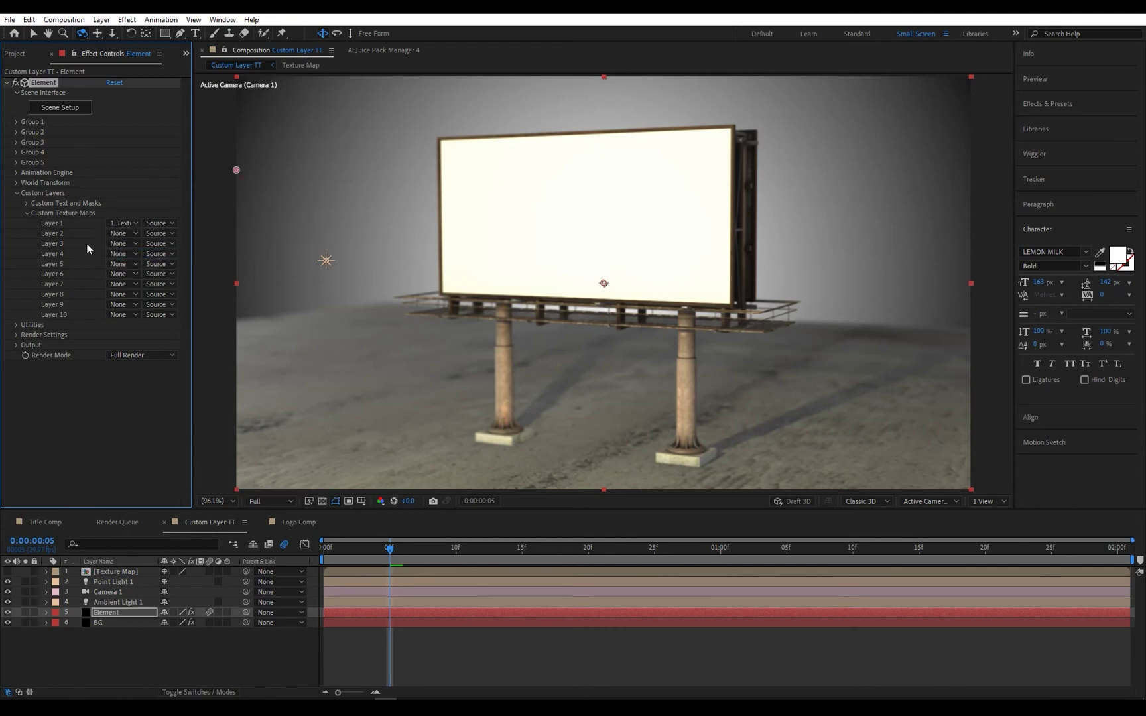
pyautogui.click(26, 213)
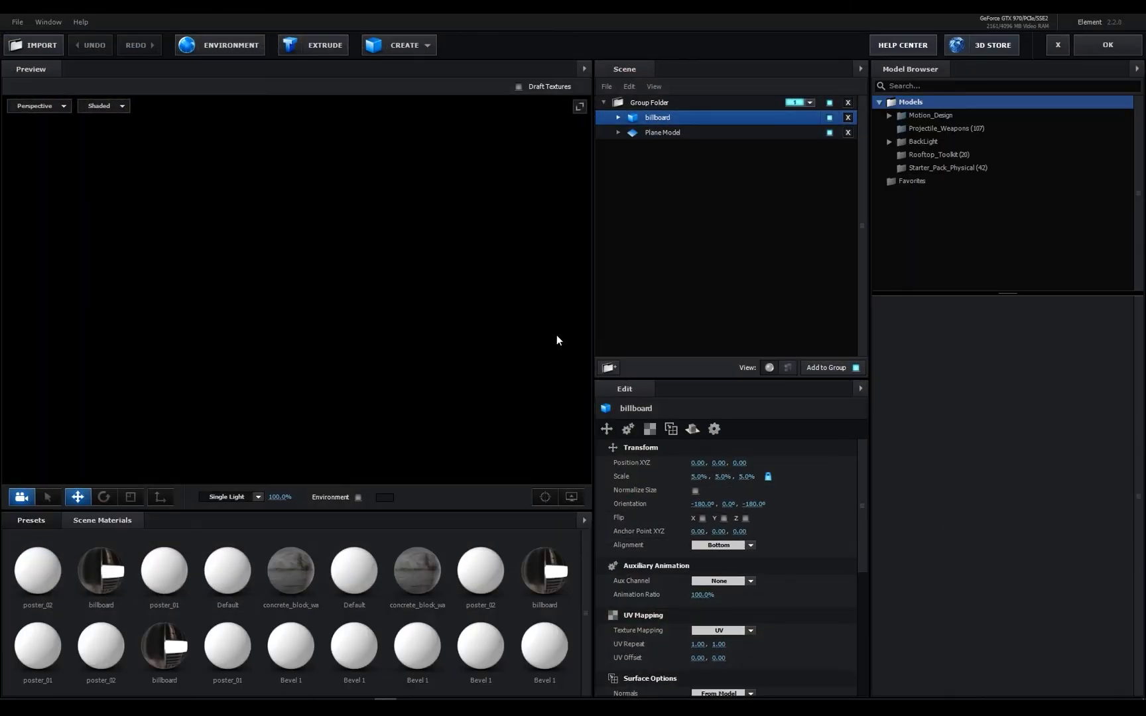
# Step: Show the models in the Starter_Pack_Physical folder and examine the billboard up close in the scene preview
pyautogui.moveTo(379, 411); pyautogui.dragTo(250, 385)
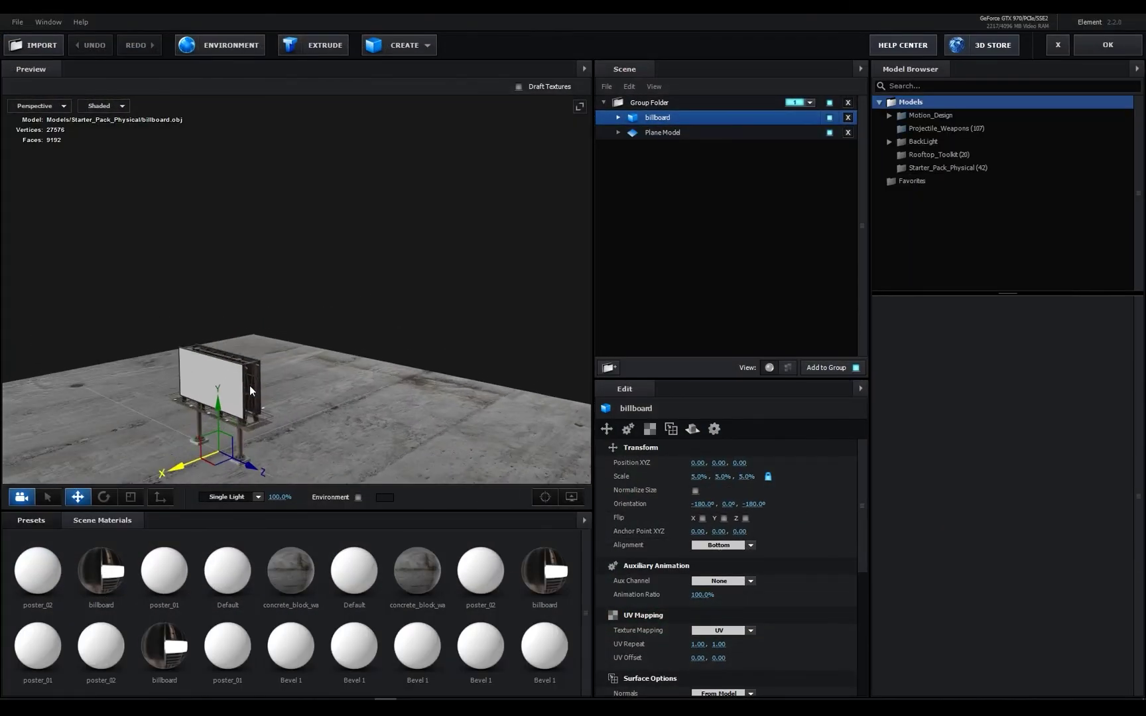
pyautogui.click(935, 168)
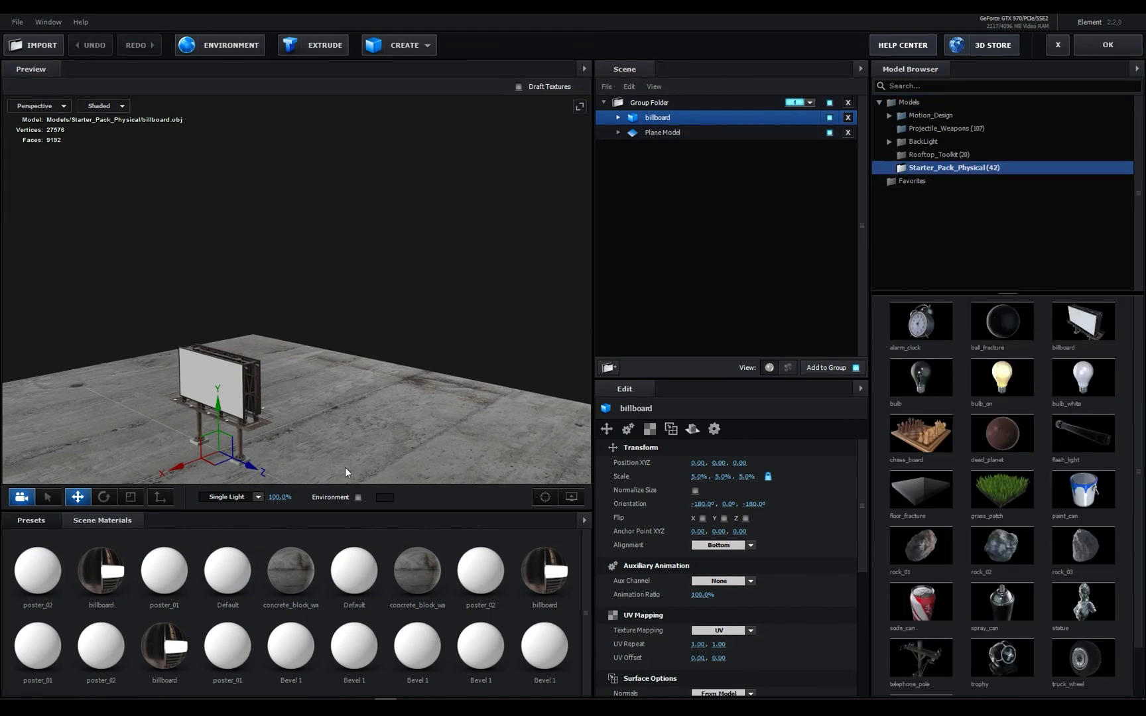
pyautogui.scroll(4, 198, 447)
pyautogui.scroll(4, 176, 424)
pyautogui.moveTo(179, 428); pyautogui.dragTo(409, 165, button='middle')
pyautogui.moveTo(346, 315); pyautogui.dragTo(468, 157, button='middle')
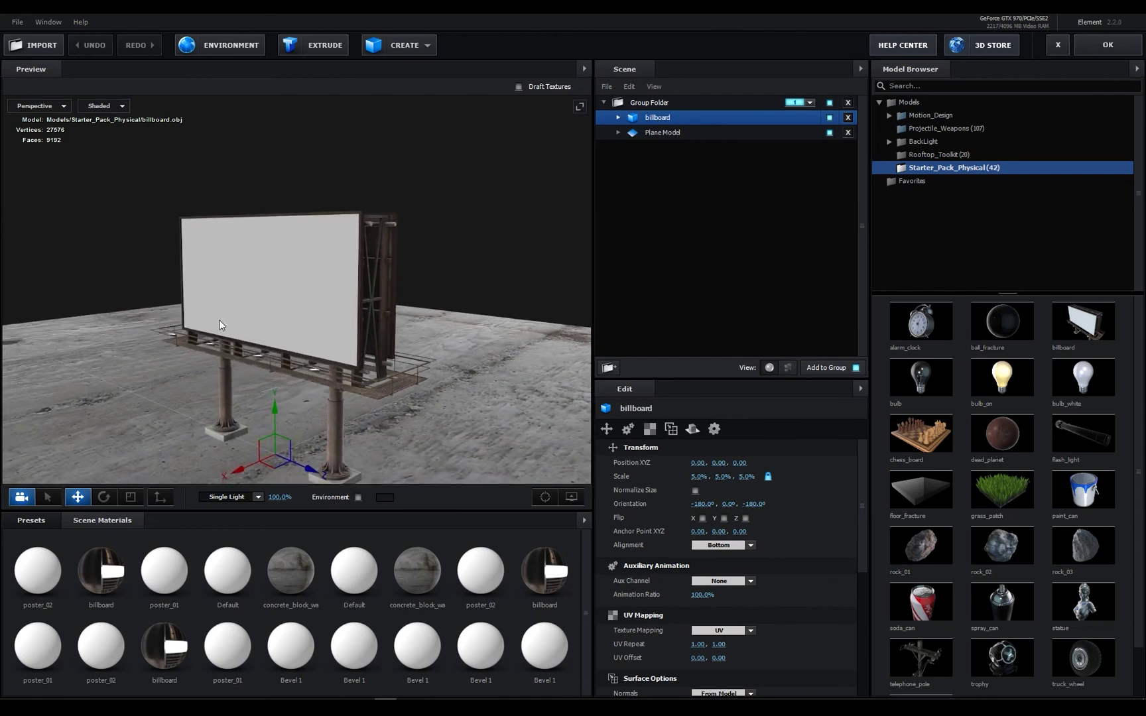
# Step: Expand the billboard model's materials and toggle poster_02 off and back on to identify its surface
pyautogui.click(618, 118)
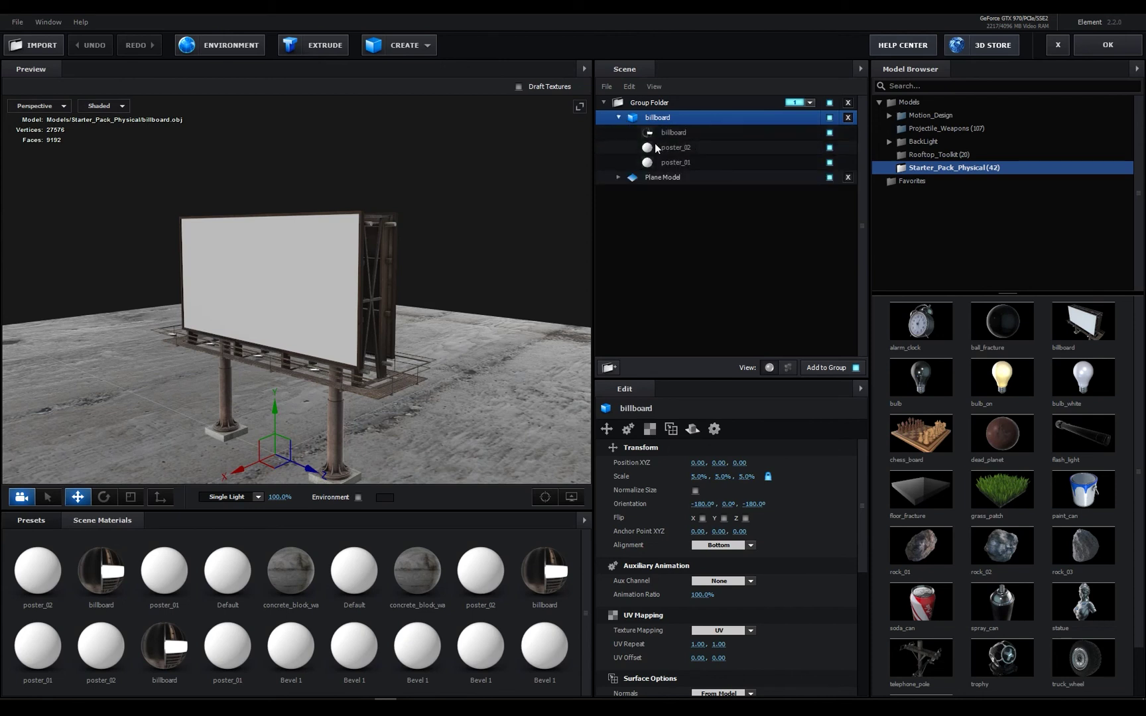
pyautogui.click(831, 150)
pyautogui.click(831, 150)
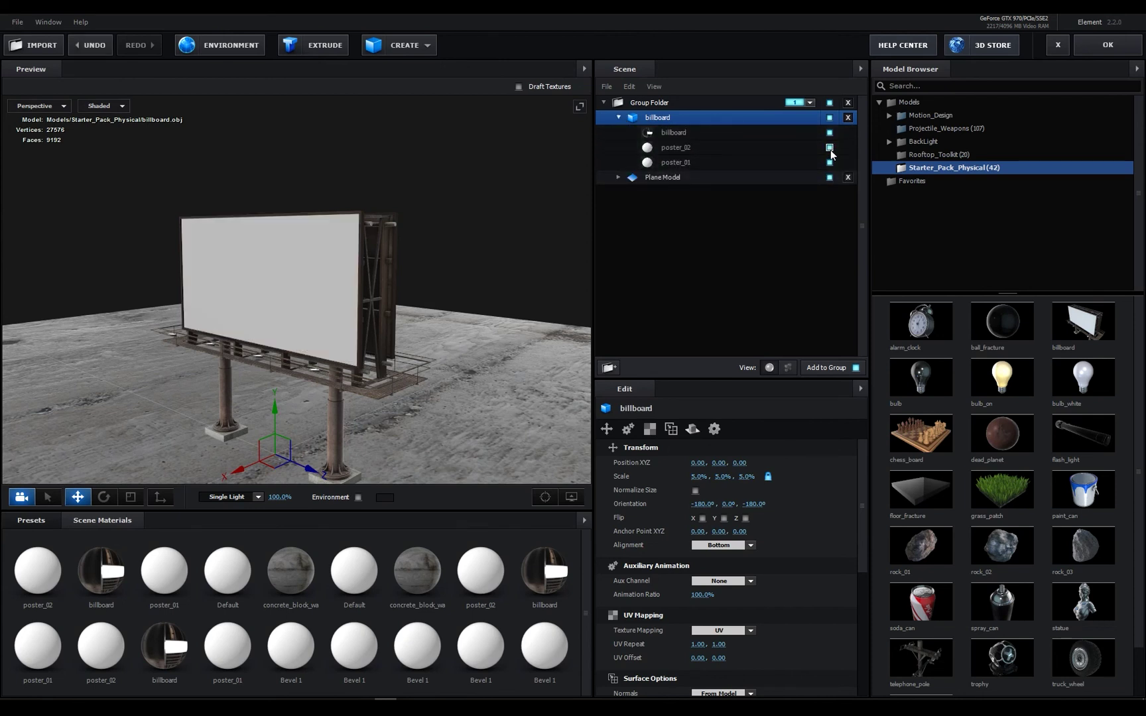
# Step: Assign Custom Layer 1 [Texture Map] as the diffuse texture of the billboard's poster_02 material
pyautogui.click(691, 149)
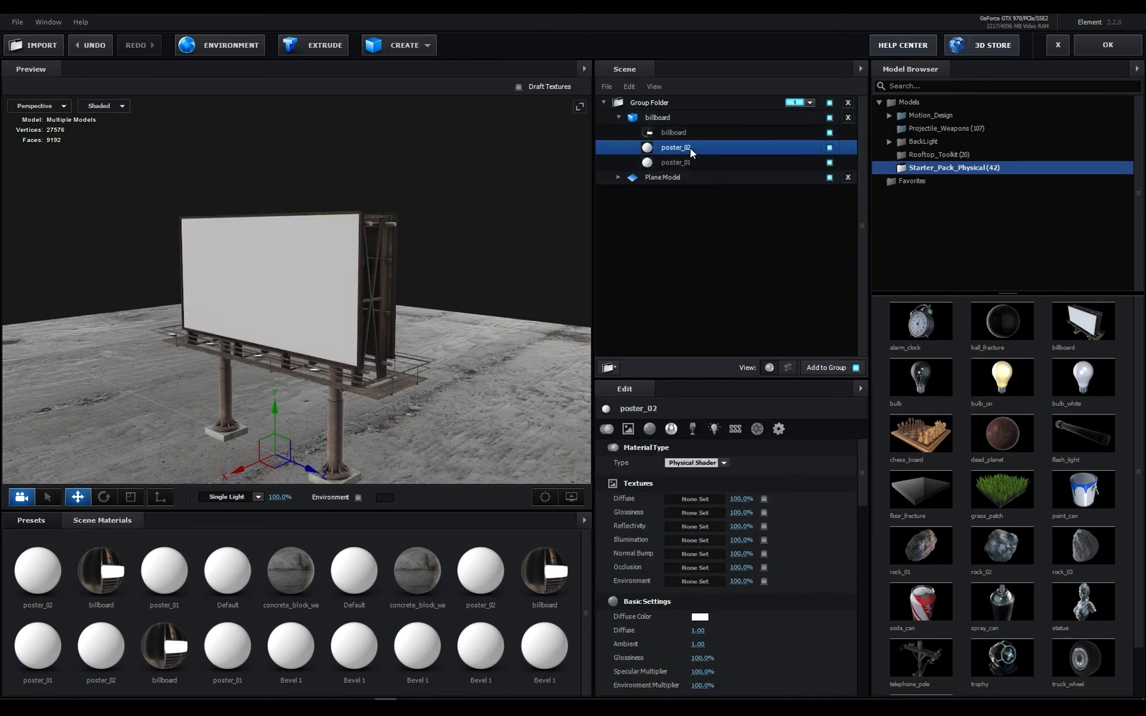
pyautogui.click(708, 498)
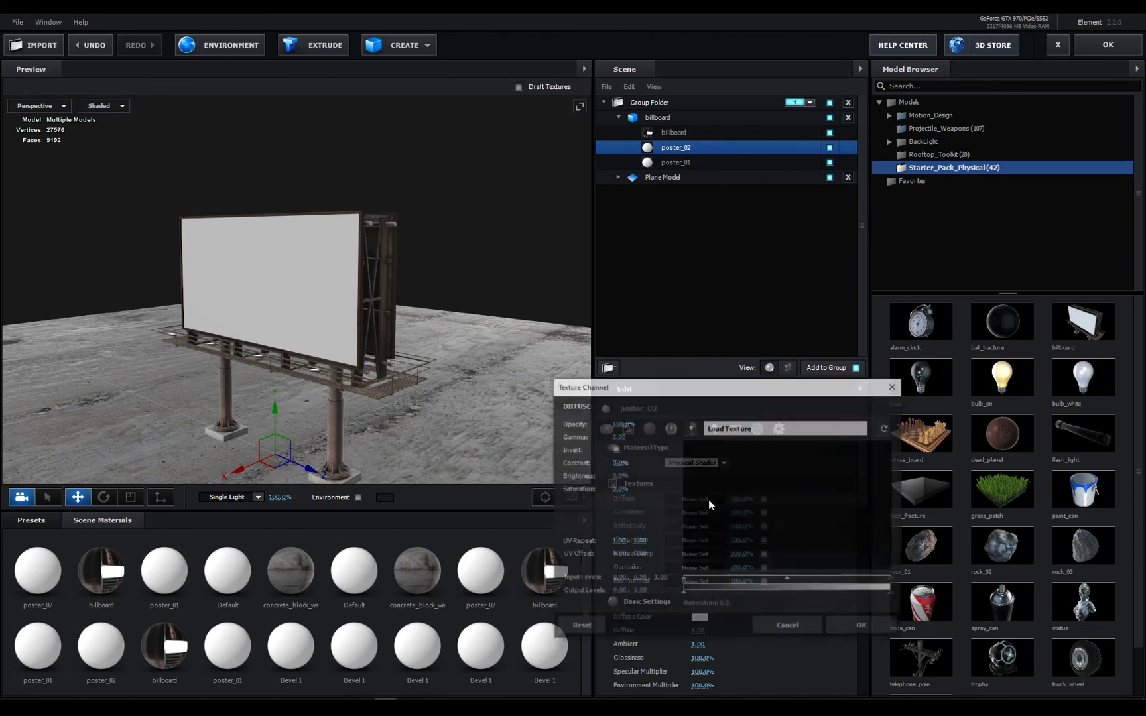
pyautogui.click(693, 430)
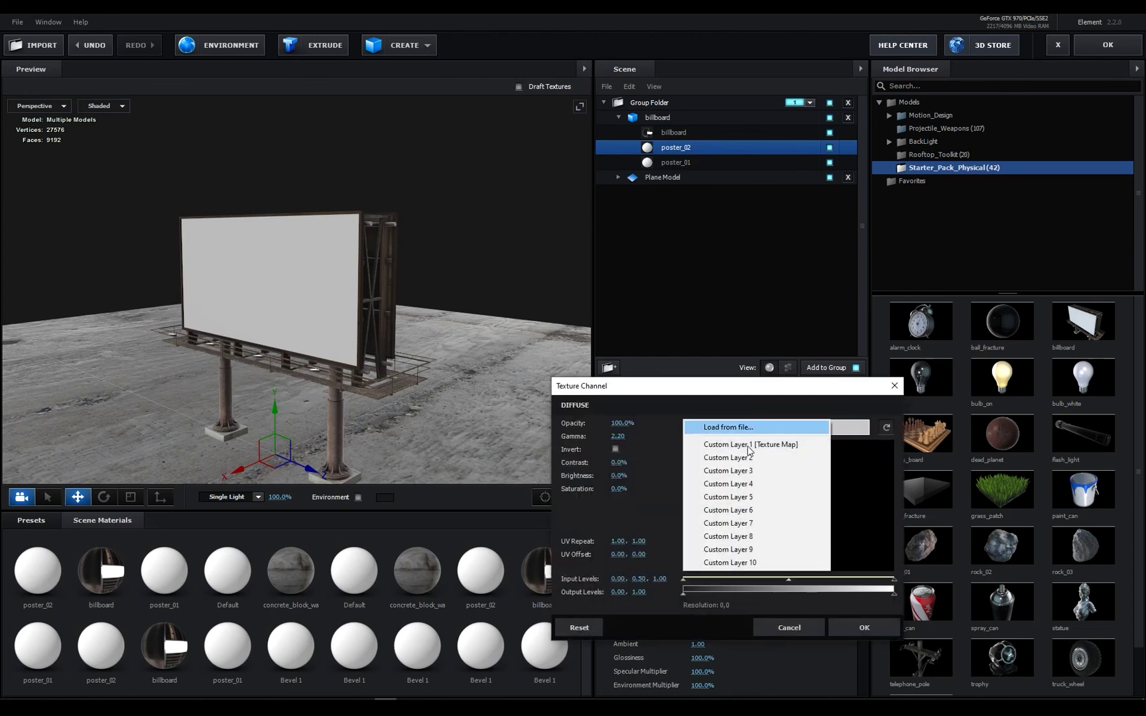
pyautogui.click(855, 464)
pyautogui.click(690, 430)
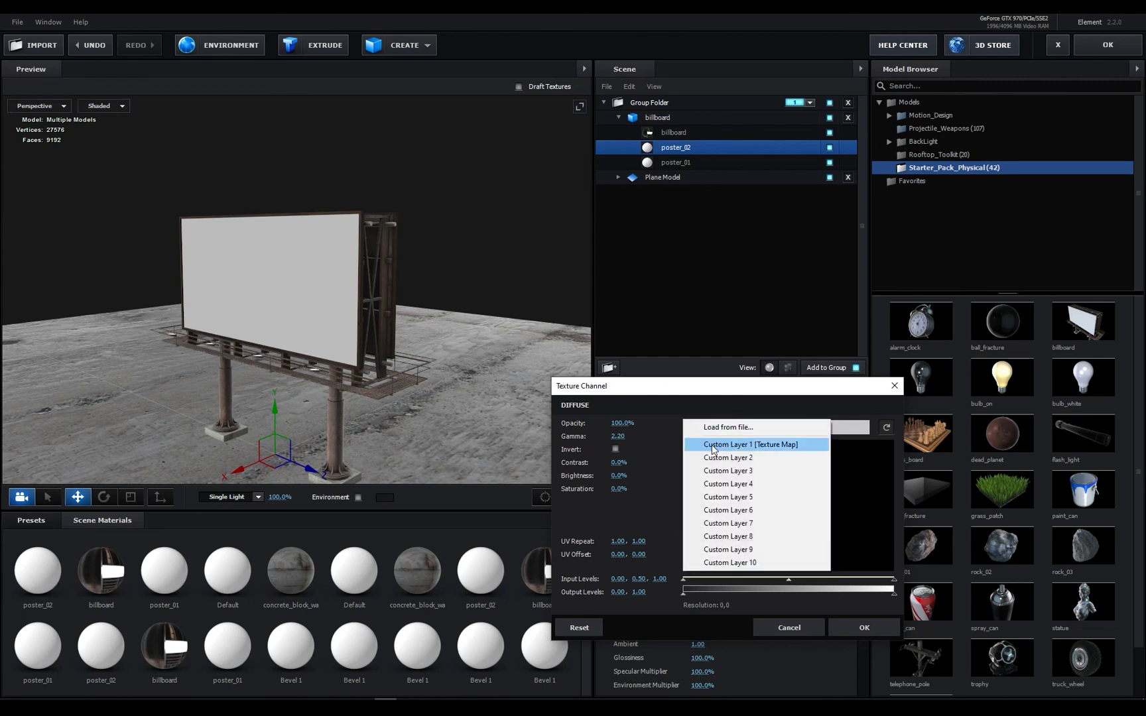
pyautogui.click(763, 451)
pyautogui.click(864, 627)
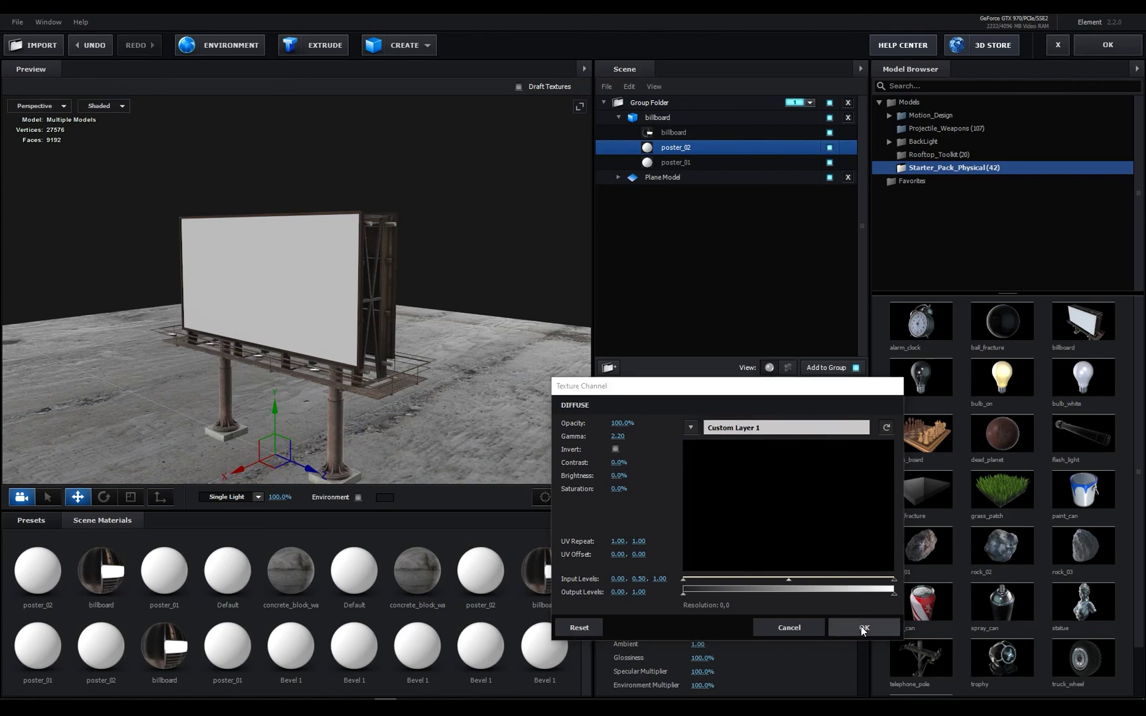
# Step: View the billboard from the front and apply the scene setup to return to the composition
pyautogui.scroll(-2, 316, 377)
pyautogui.scroll(-2, 316, 375)
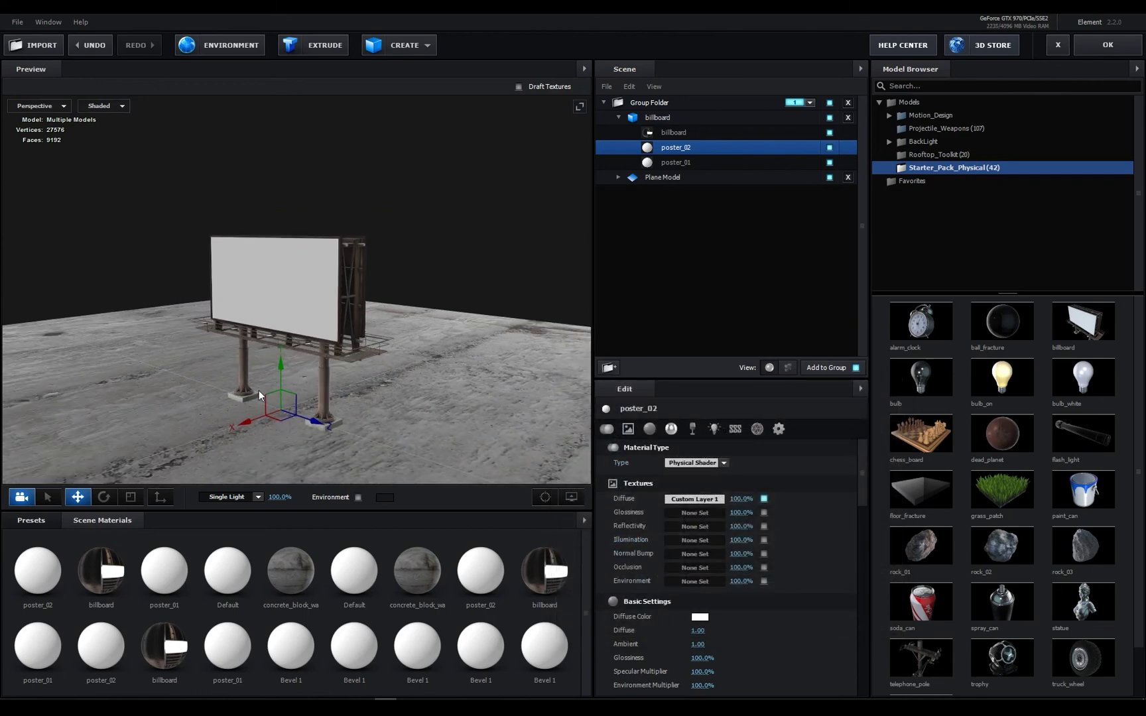
pyautogui.moveTo(258, 391); pyautogui.dragTo(307, 394)
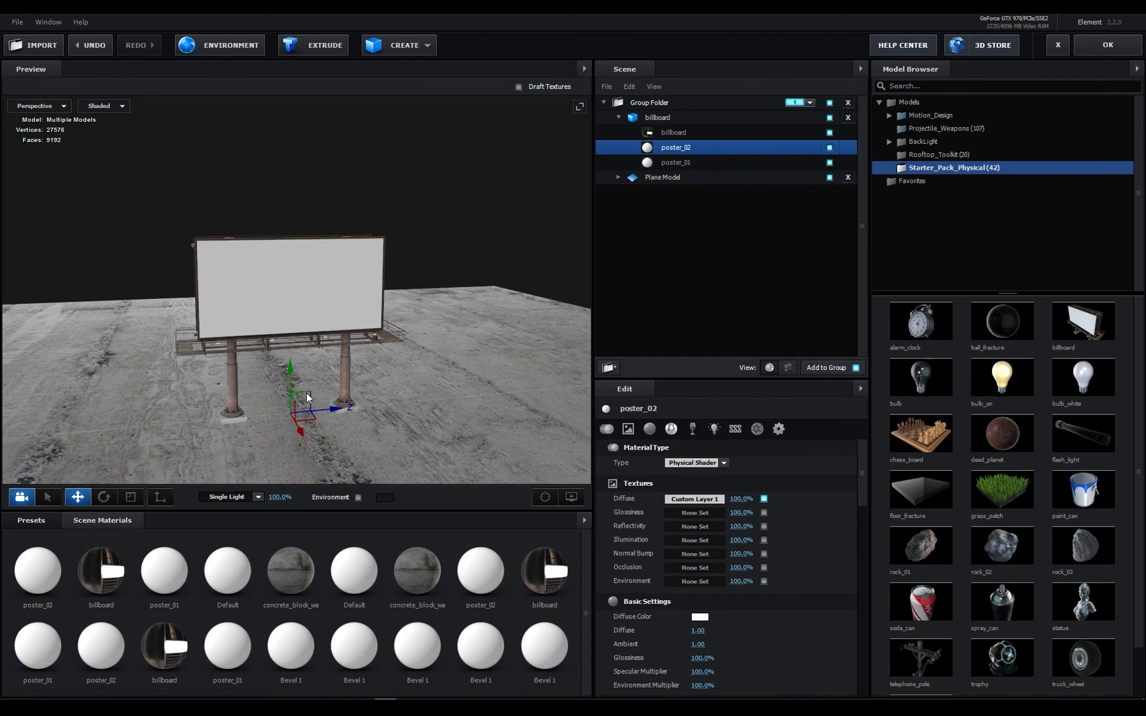
pyautogui.click(1086, 49)
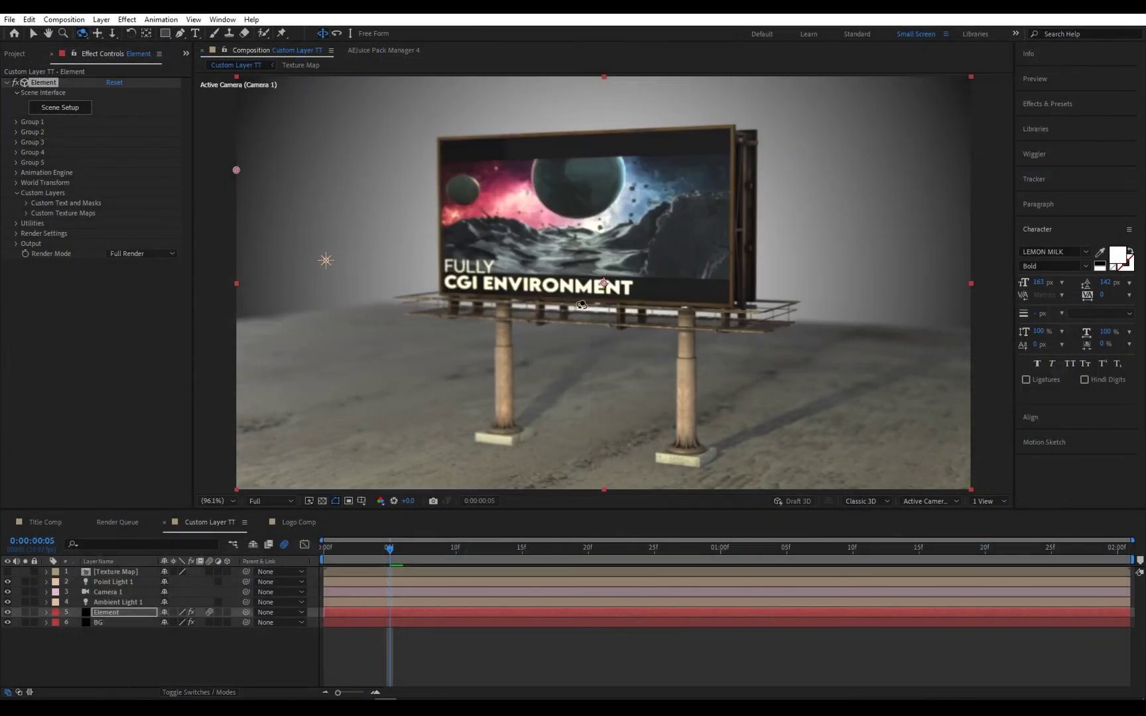
# Step: Set the preview resolution to Half and play back the textured billboard animation
pyautogui.click(695, 550)
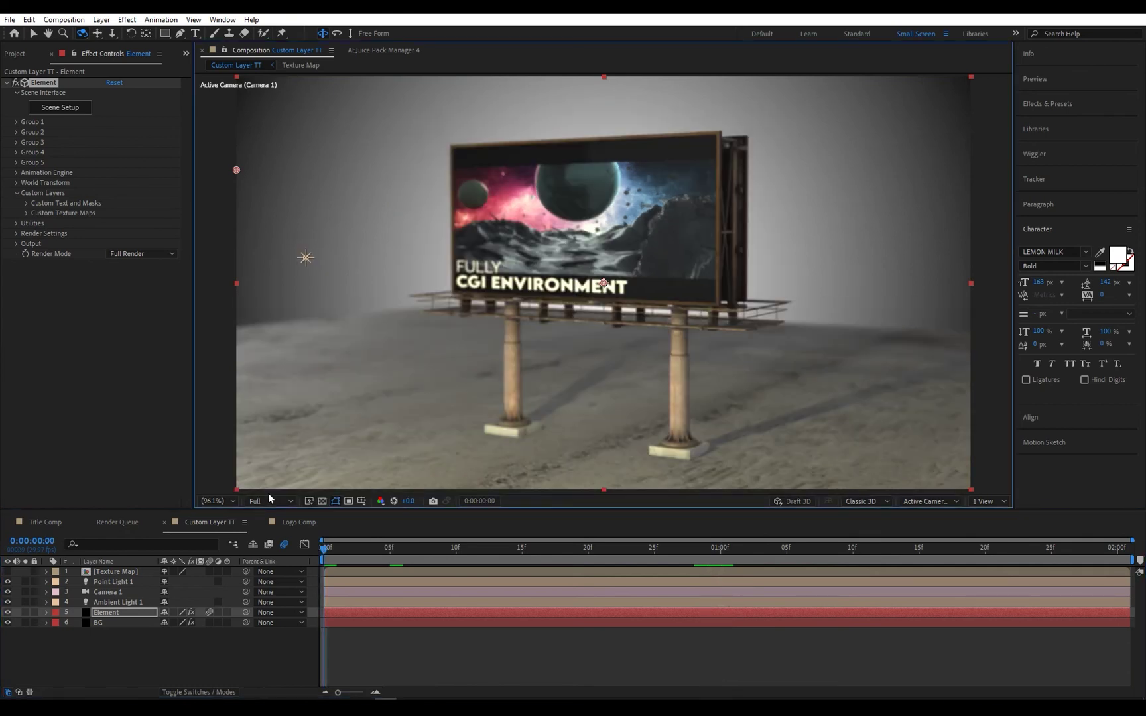
pyautogui.click(271, 500)
pyautogui.click(278, 538)
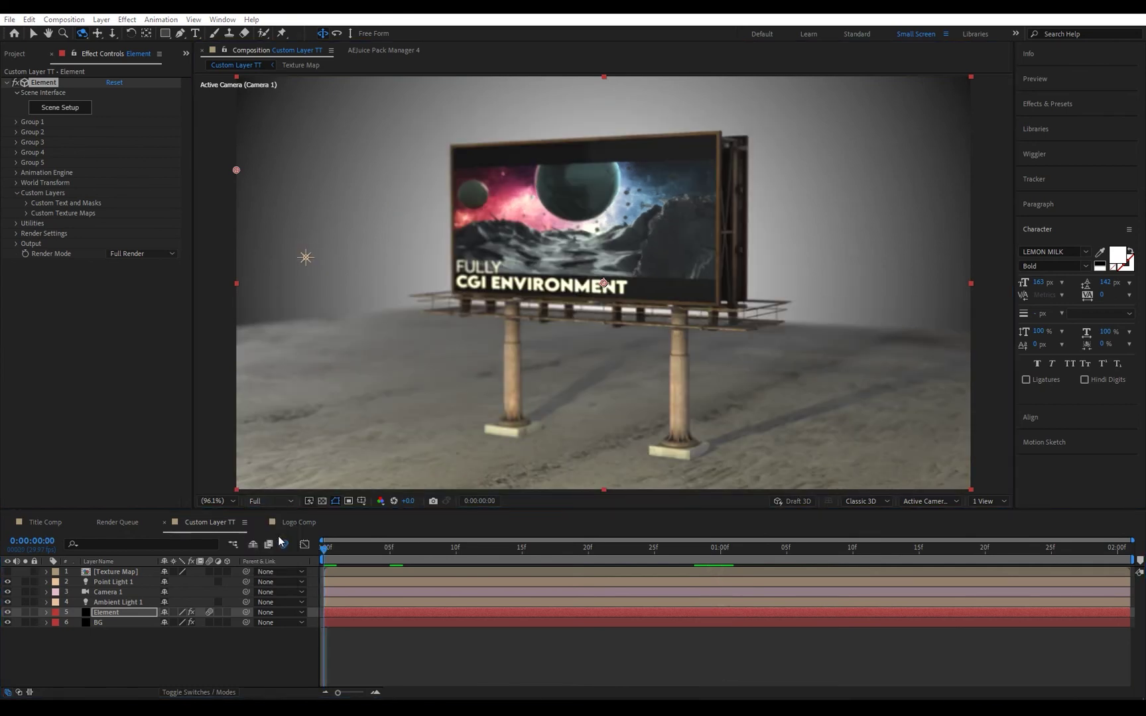
pyautogui.press('space')
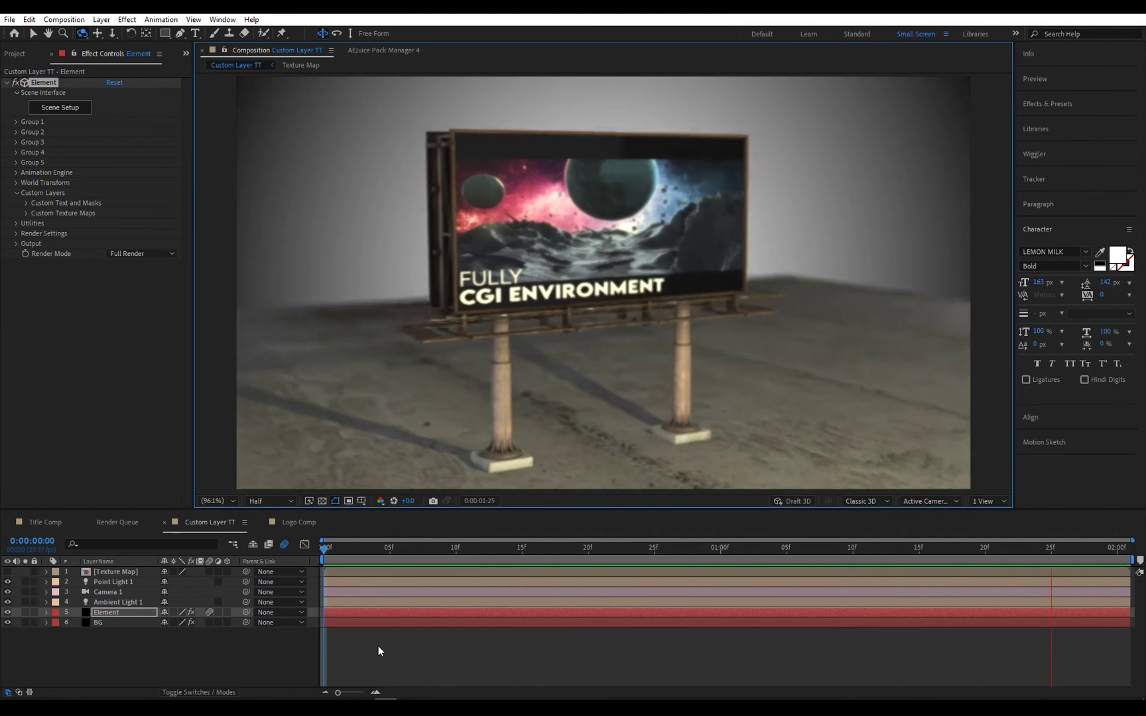
pyautogui.press('space')
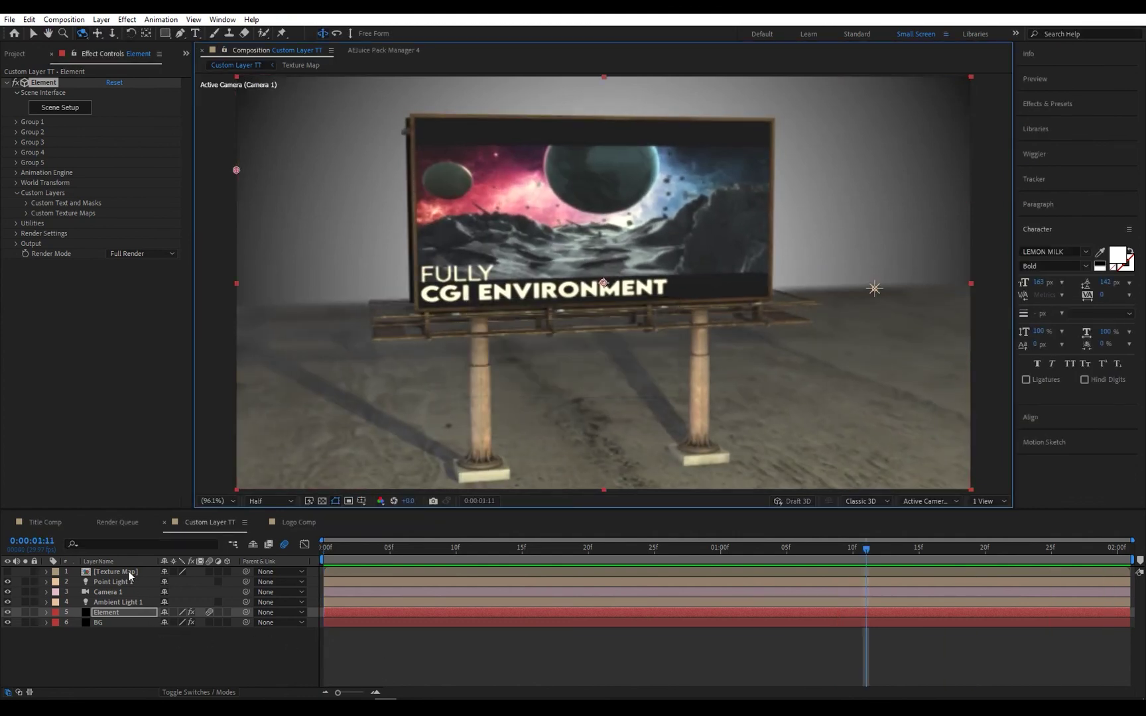
# Step: Add Demo.mp4 above CGI VFX.png in the Texture Map composition and hide the CGI VFX.png layer
pyautogui.doubleClick(128, 571)
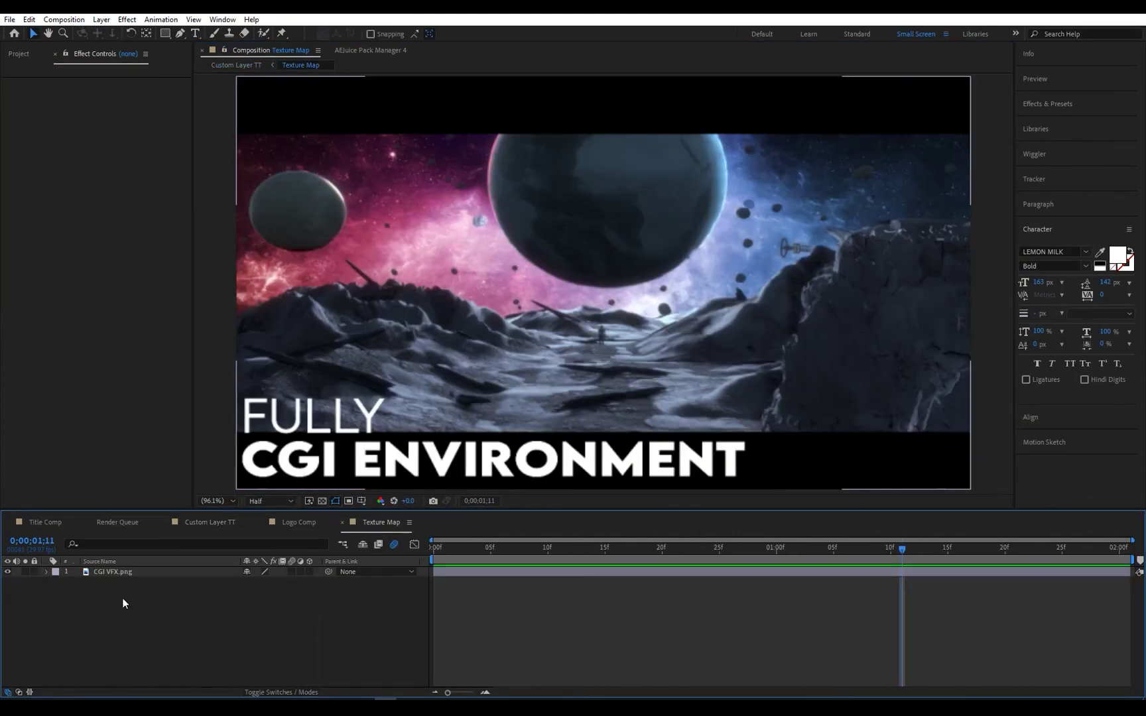
pyautogui.click(19, 53)
pyautogui.click(38, 190)
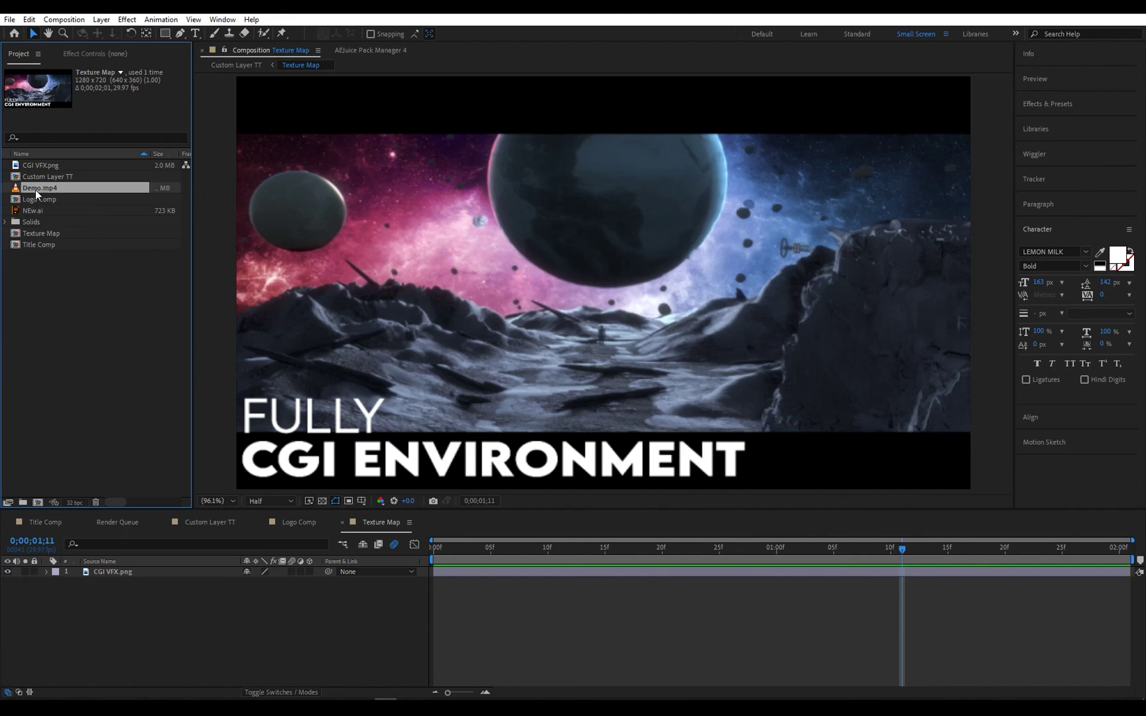
pyautogui.moveTo(101, 565); pyautogui.dragTo(106, 574)
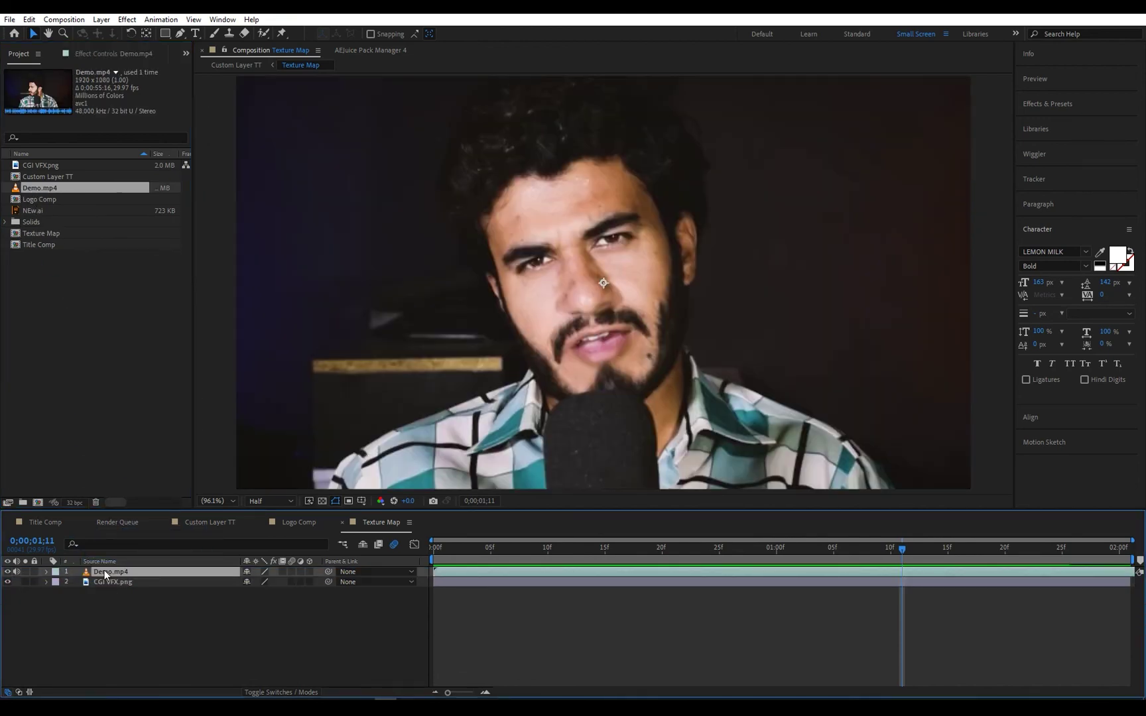
pyautogui.click(8, 582)
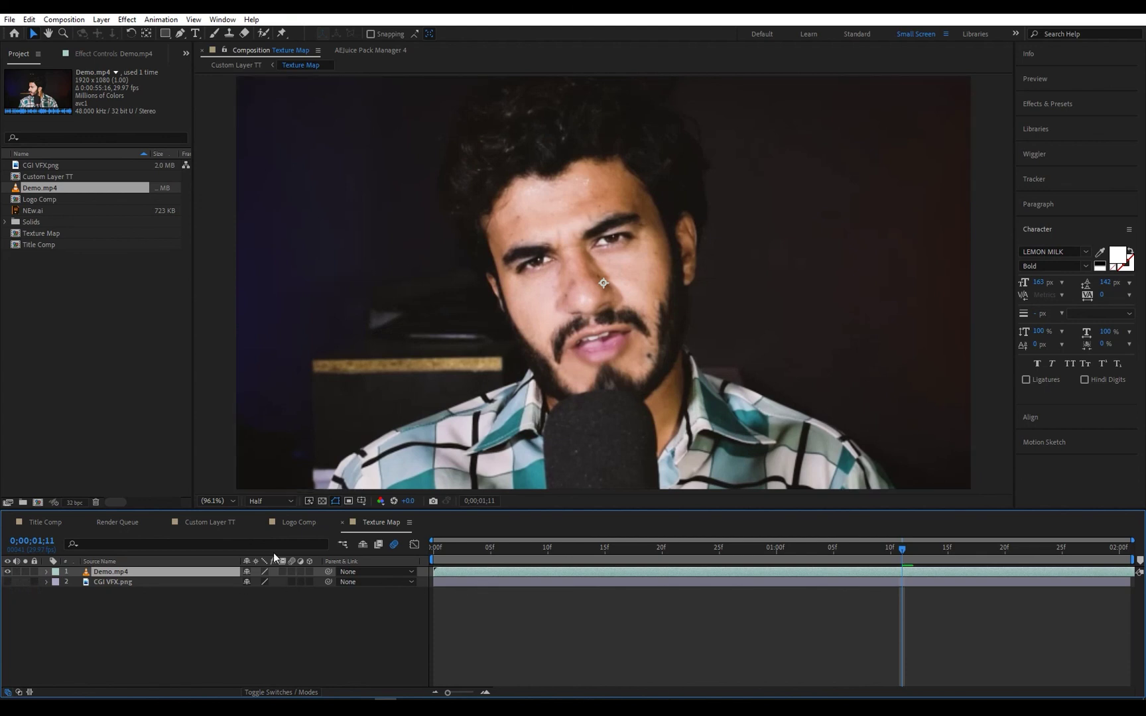
# Step: Play back the Custom Layer TT composition from the first frame to check the video on the billboard
pyautogui.click(207, 522)
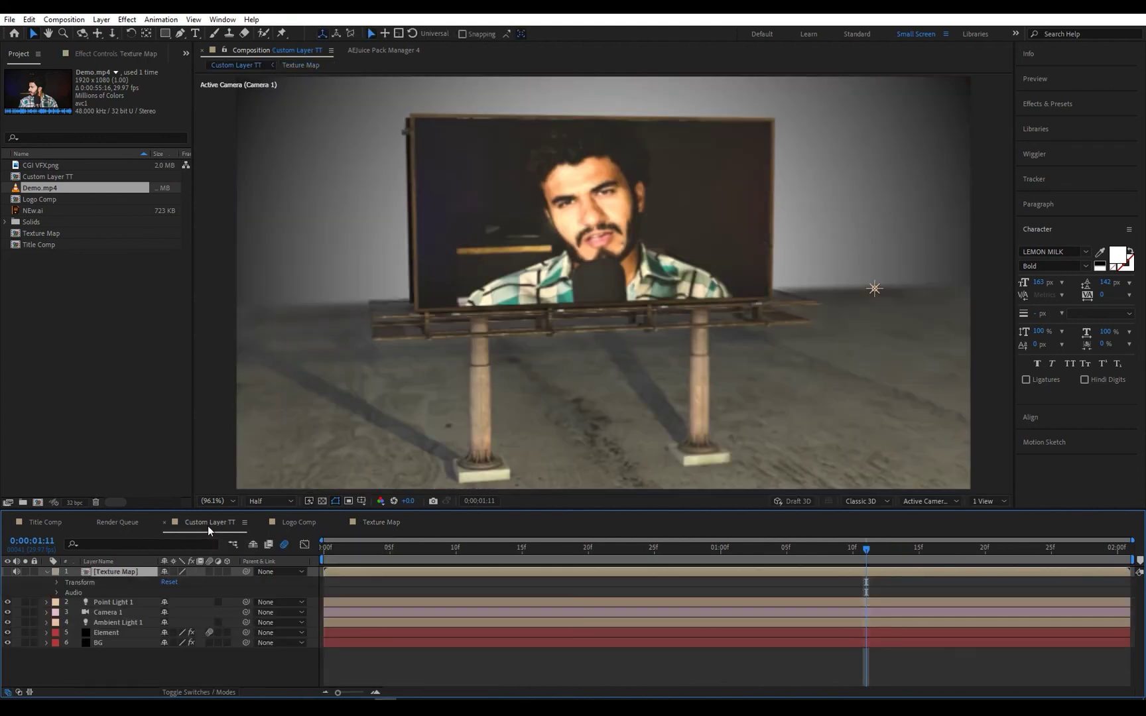
pyautogui.moveTo(554, 551); pyautogui.dragTo(321, 576)
pyautogui.press('space')
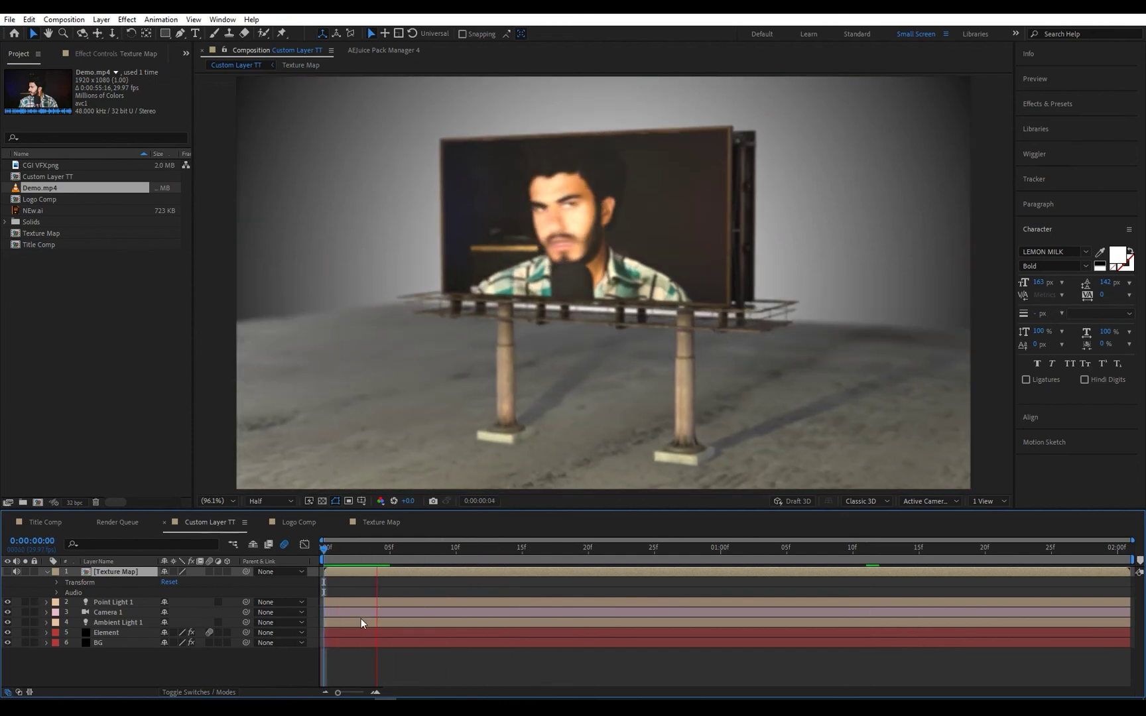